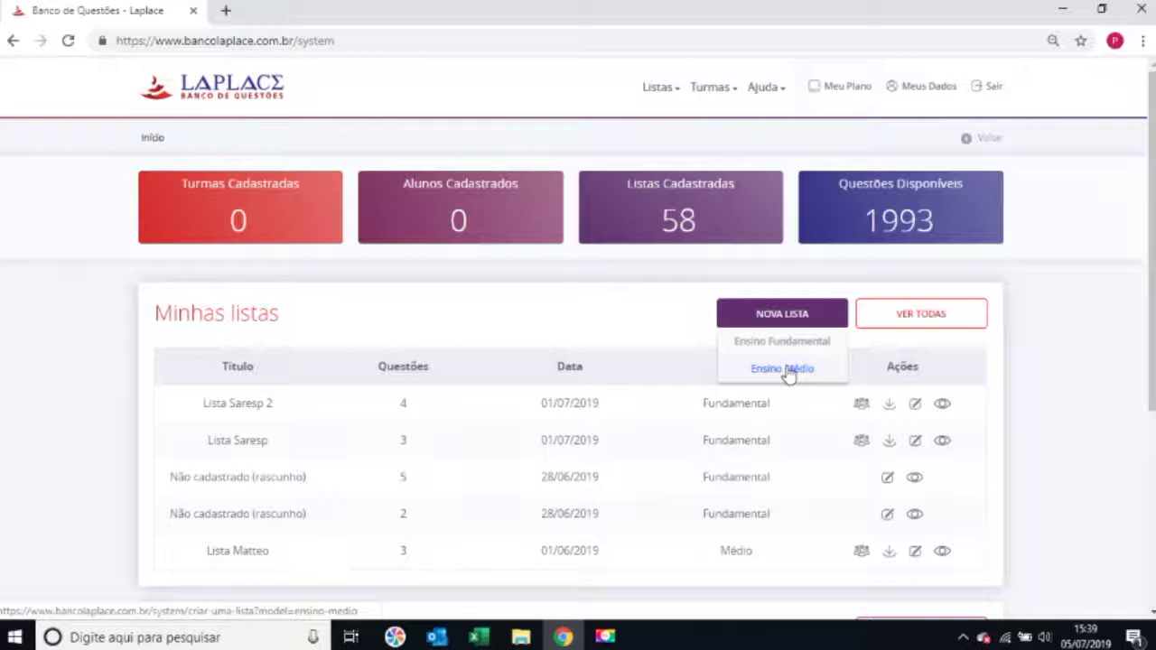
Start a new question list for Ensino Médio and look over the available filters
click(787, 372)
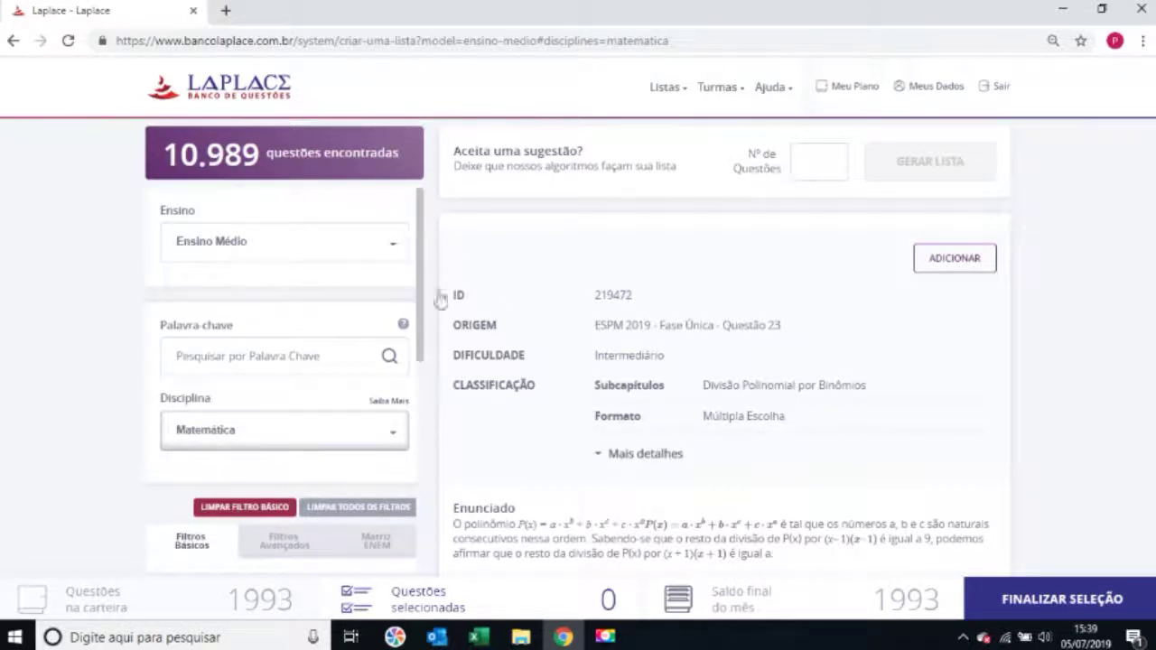
scroll(337, 418, down, 3)
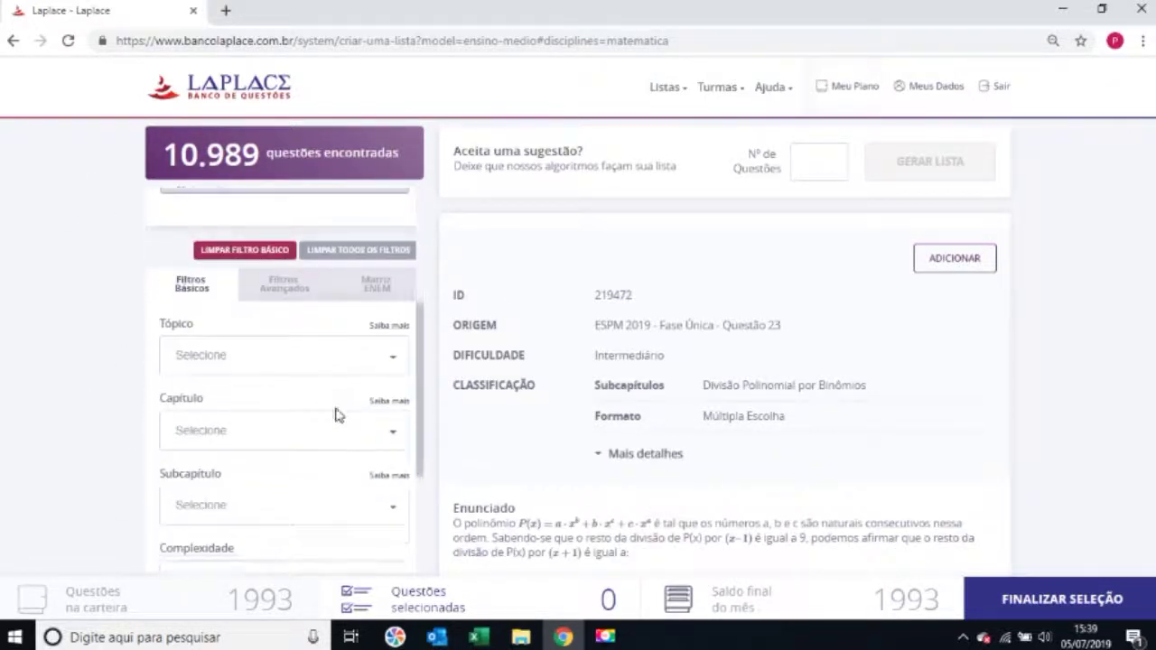
scroll(335, 414, down, 2)
drag(420, 419, 407, 214)
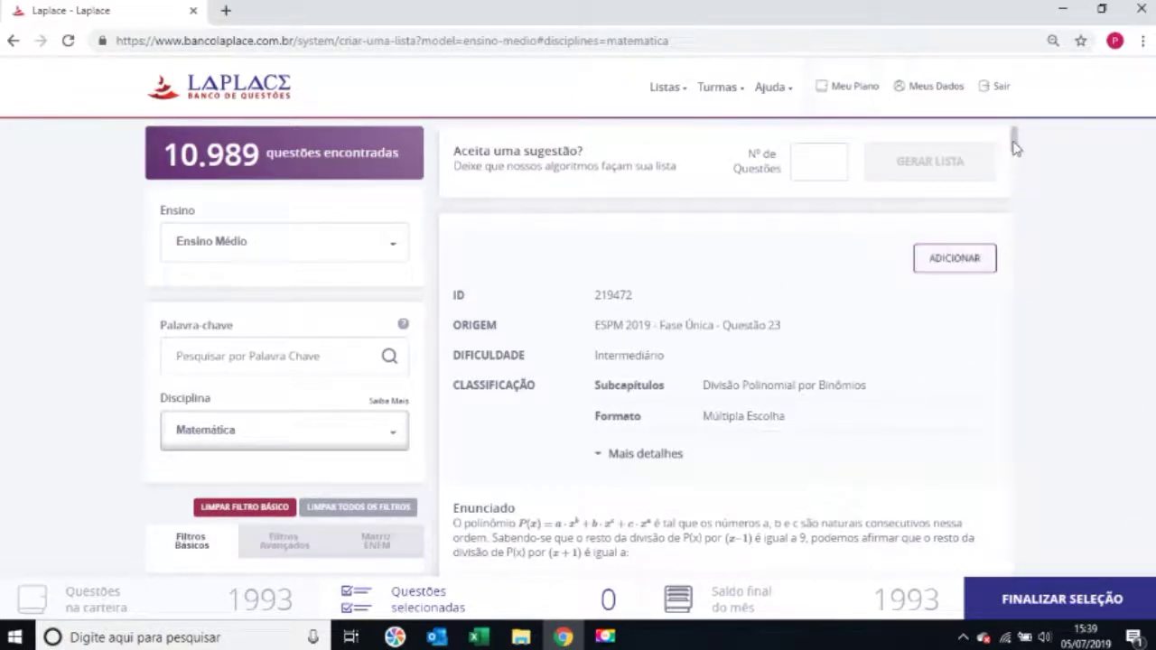
mouse_move(1014, 142)
mouse_down()
mouse_move(990, 304)
mouse_move(1009, 134)
mouse_up()
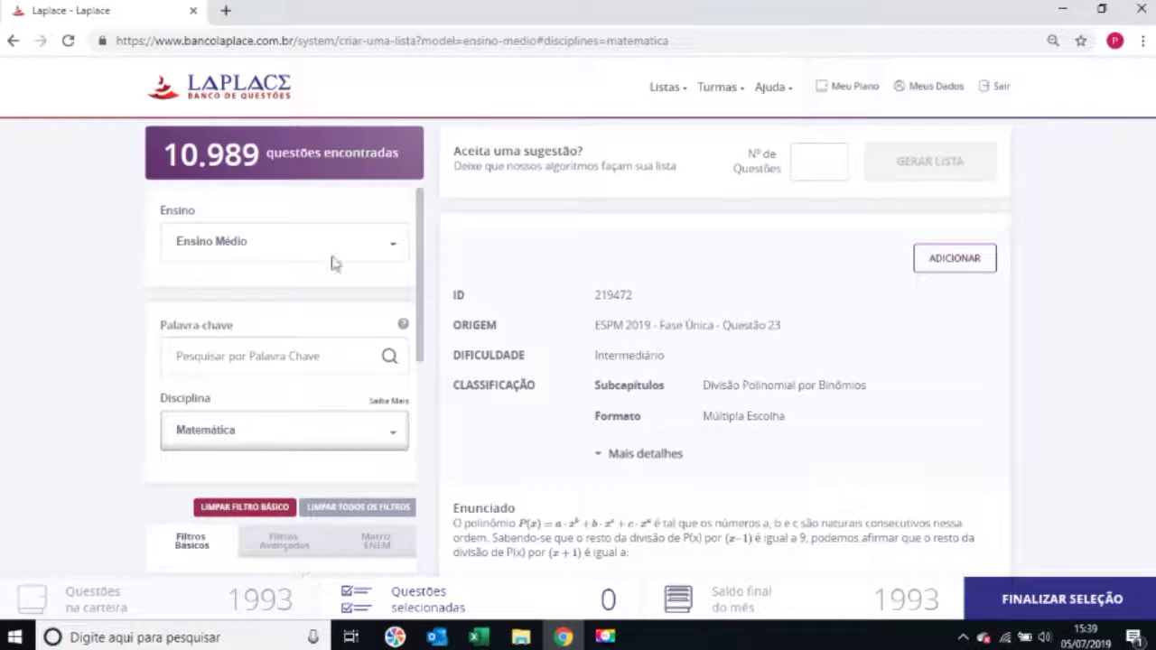
Check the school-level options of the Ensino filter, leaving Ensino Médio selected
click(210, 247)
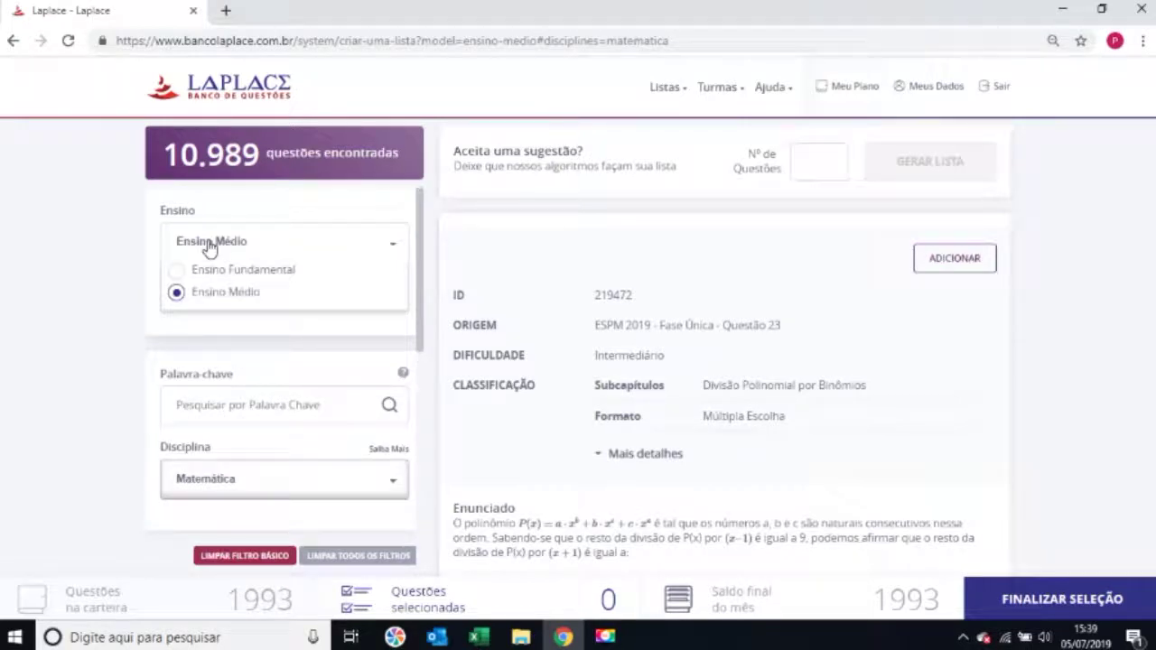
double_click(91, 247)
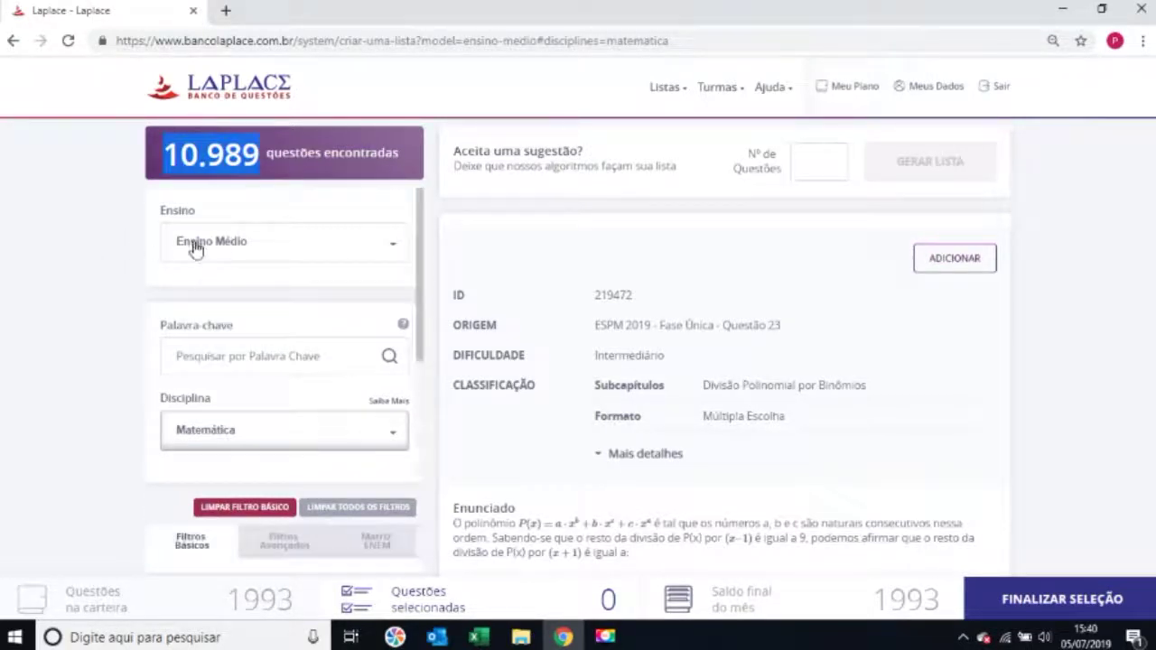
click(195, 250)
click(129, 273)
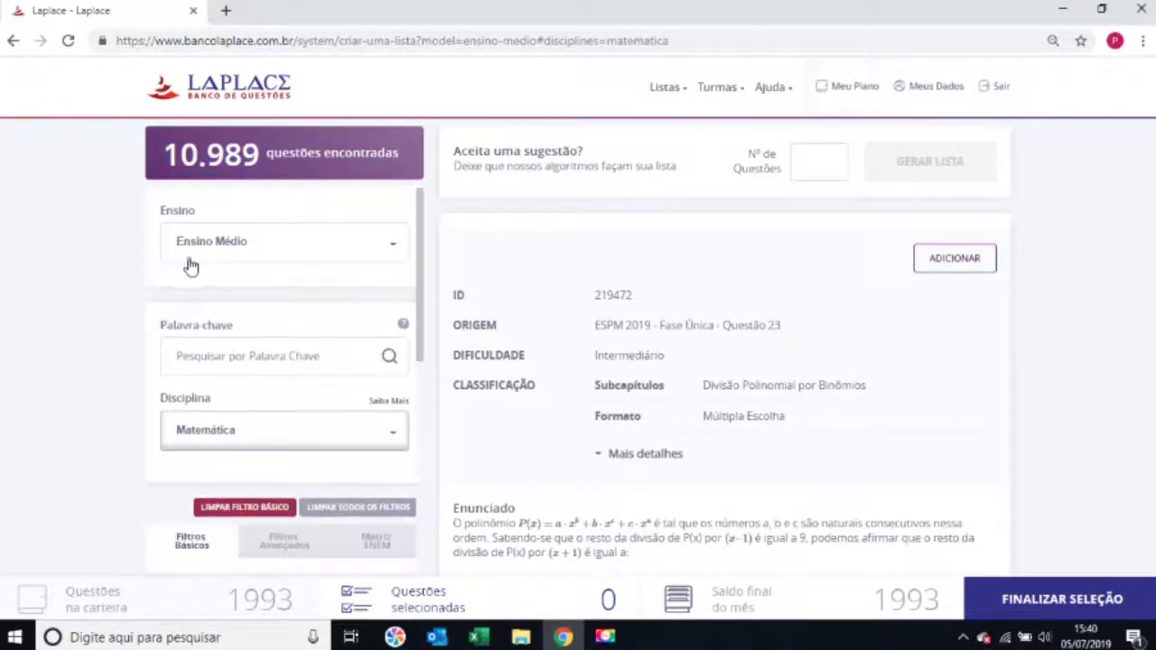
click(393, 260)
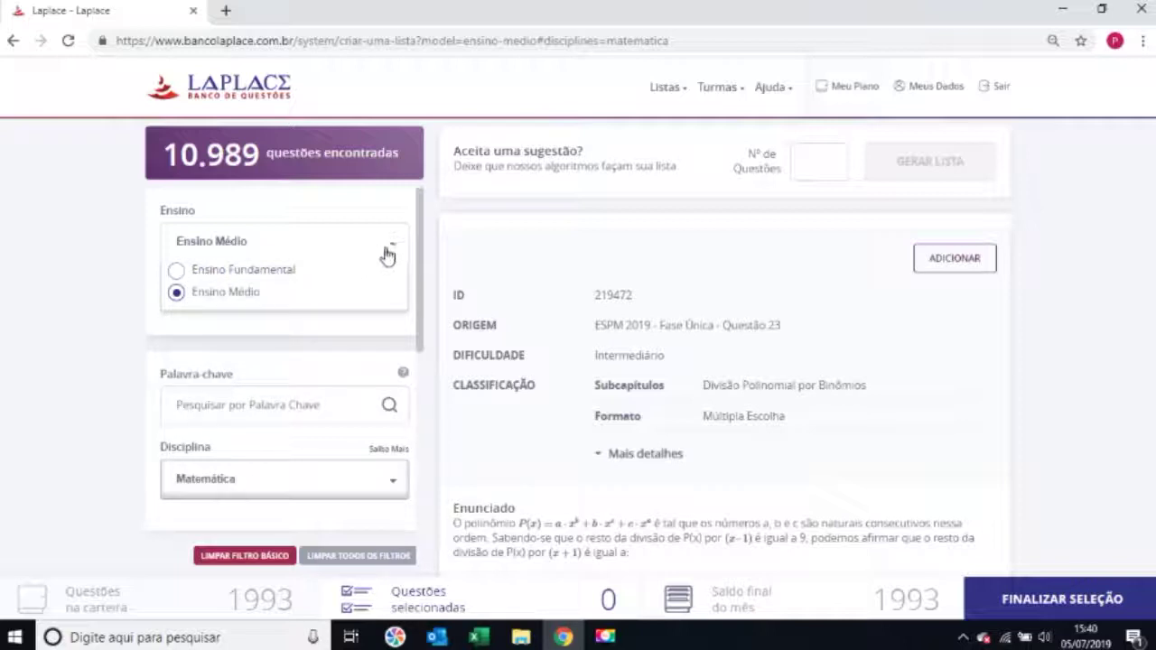
click(100, 277)
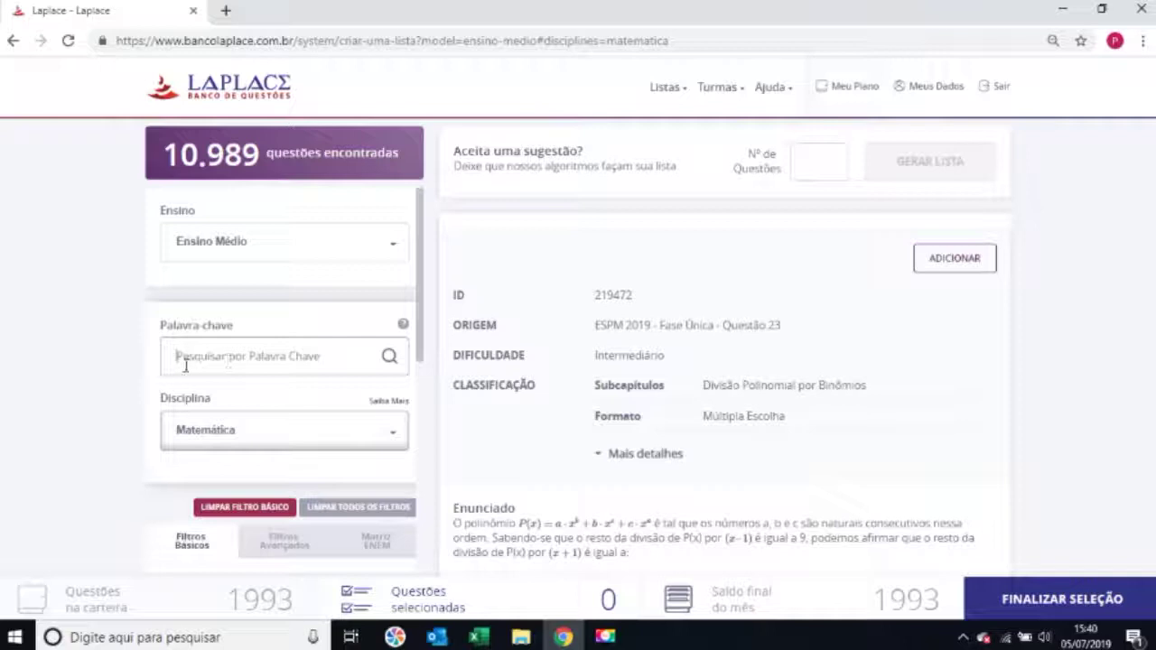
Look through the Disciplina filter's subjects, deselect Matemática and select Física instead
click(217, 434)
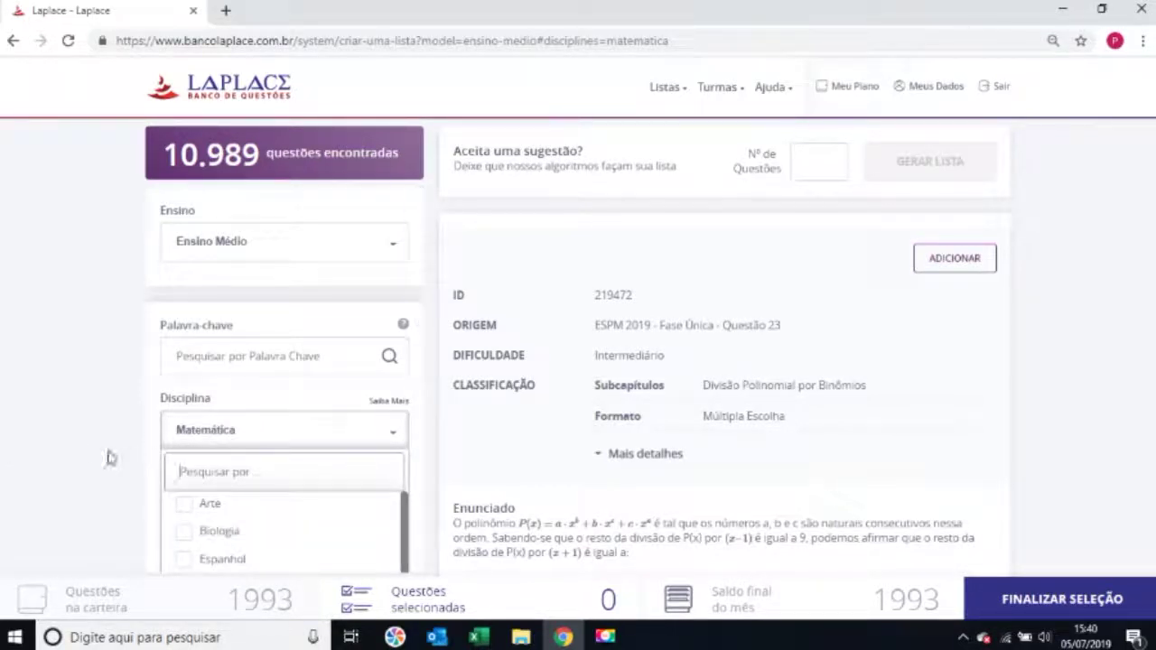
scroll(415, 468, down, 1)
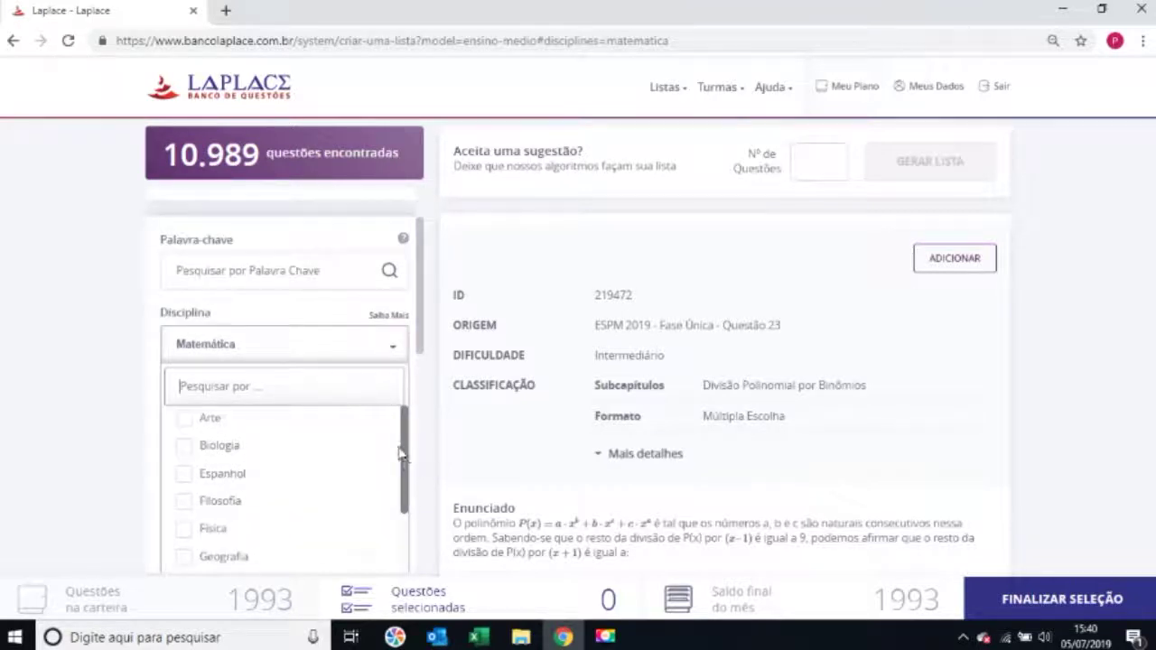
mouse_move(424, 329)
mouse_down()
mouse_move(425, 418)
mouse_move(428, 343)
mouse_up()
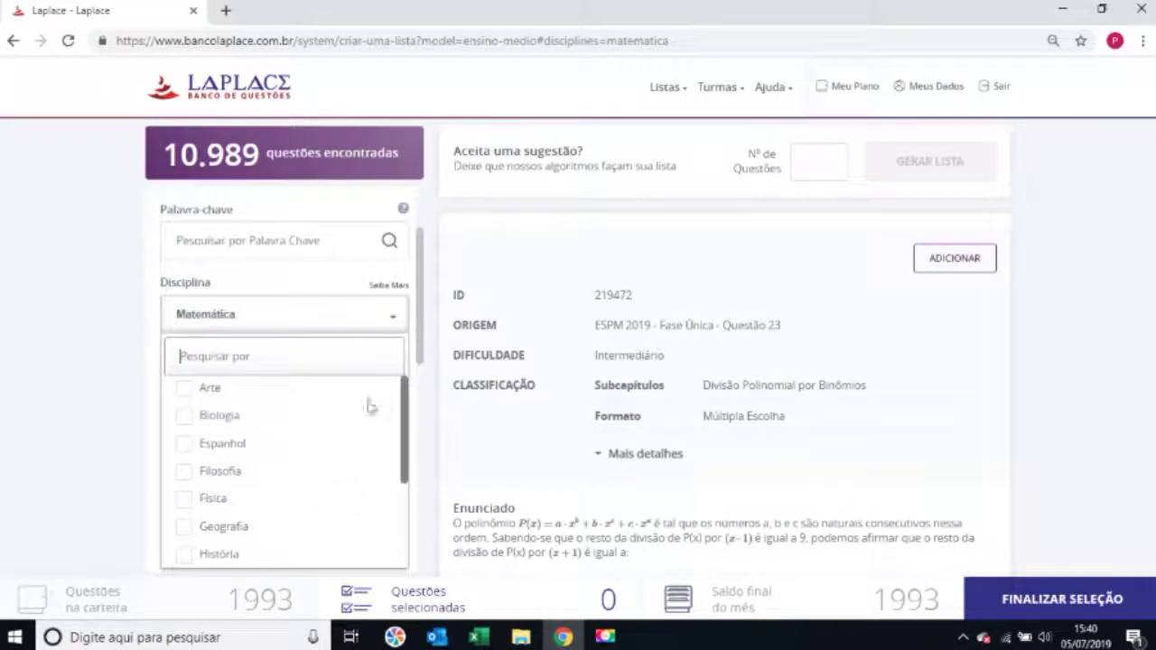
drag(406, 402, 421, 465)
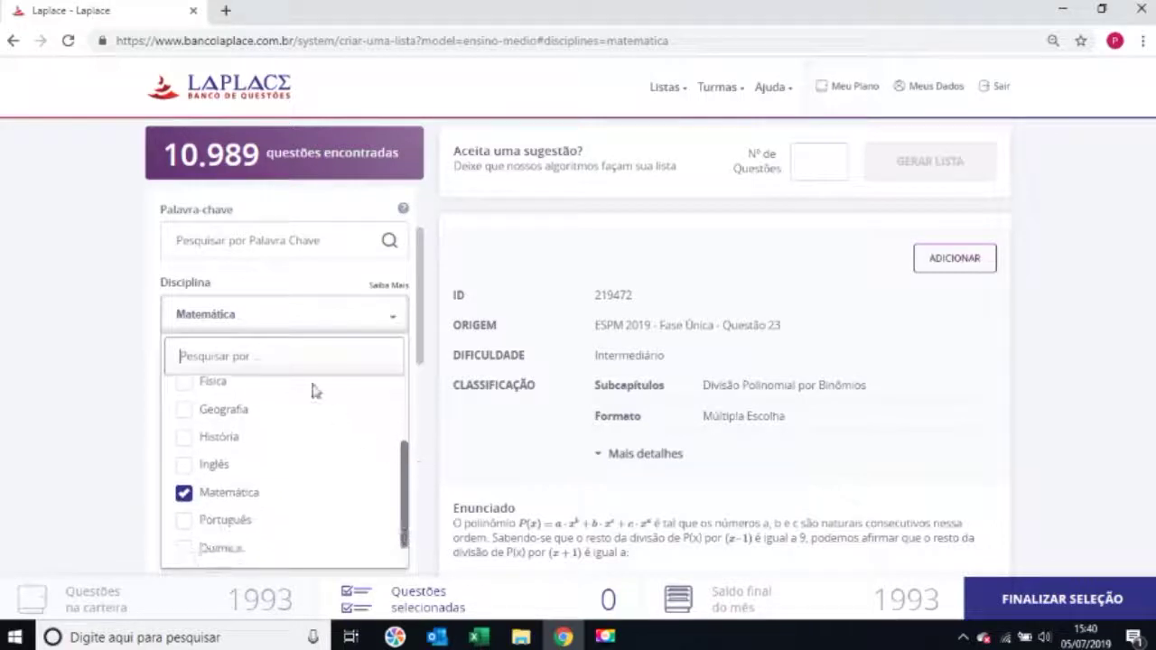
click(262, 355)
text(f)
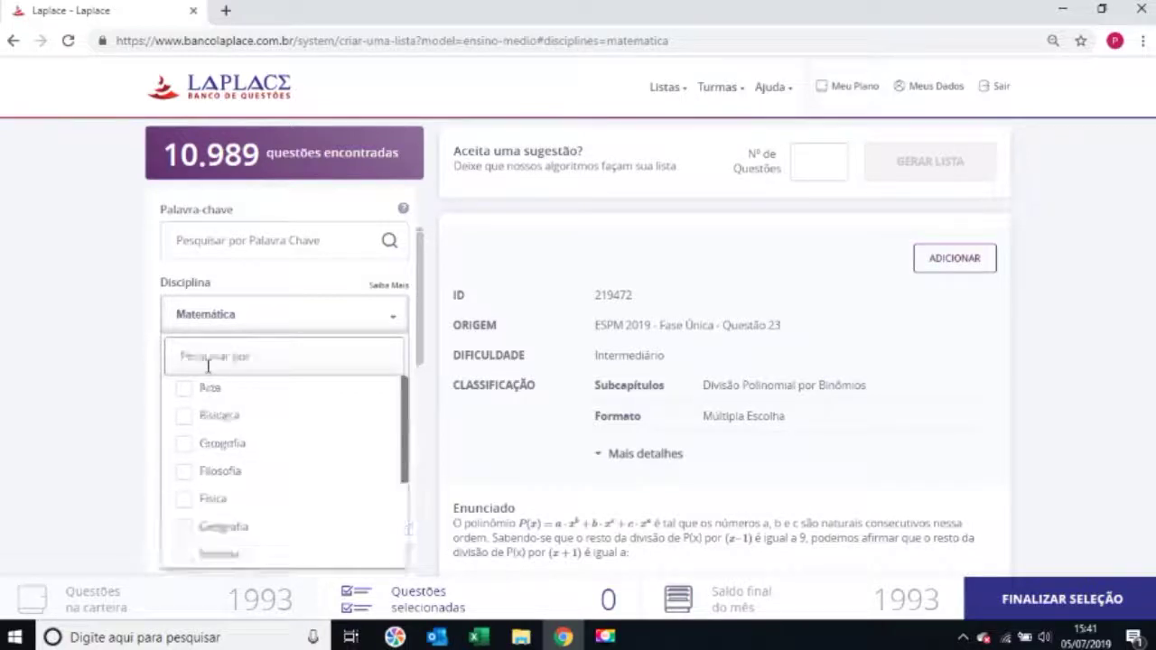
text(m)
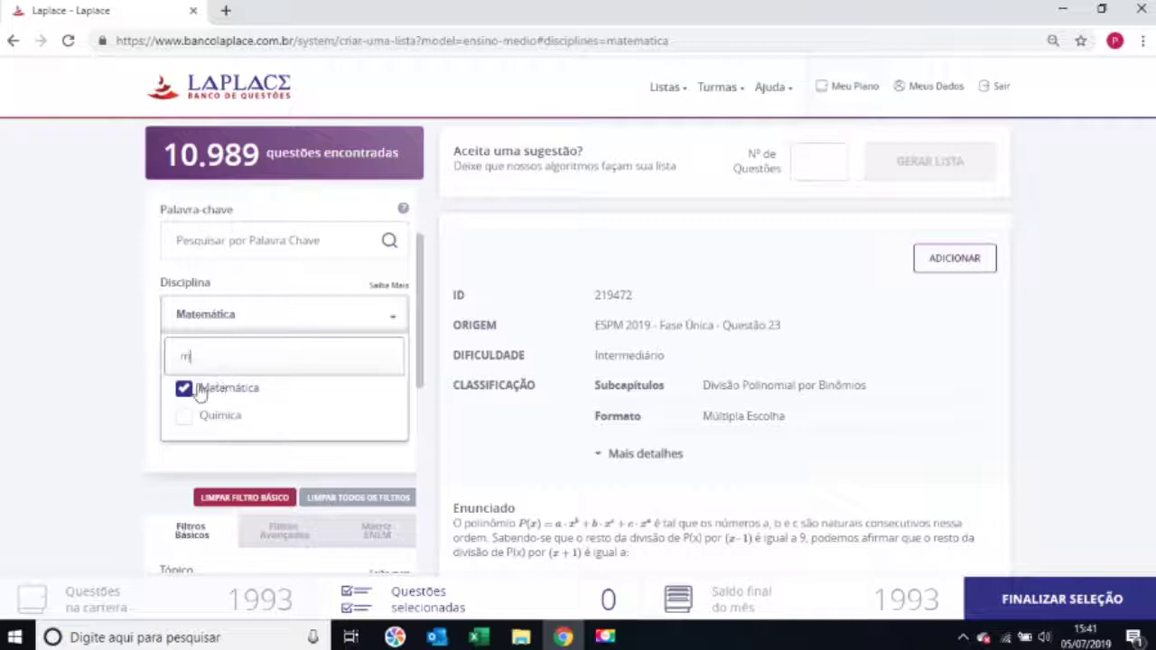
click(185, 390)
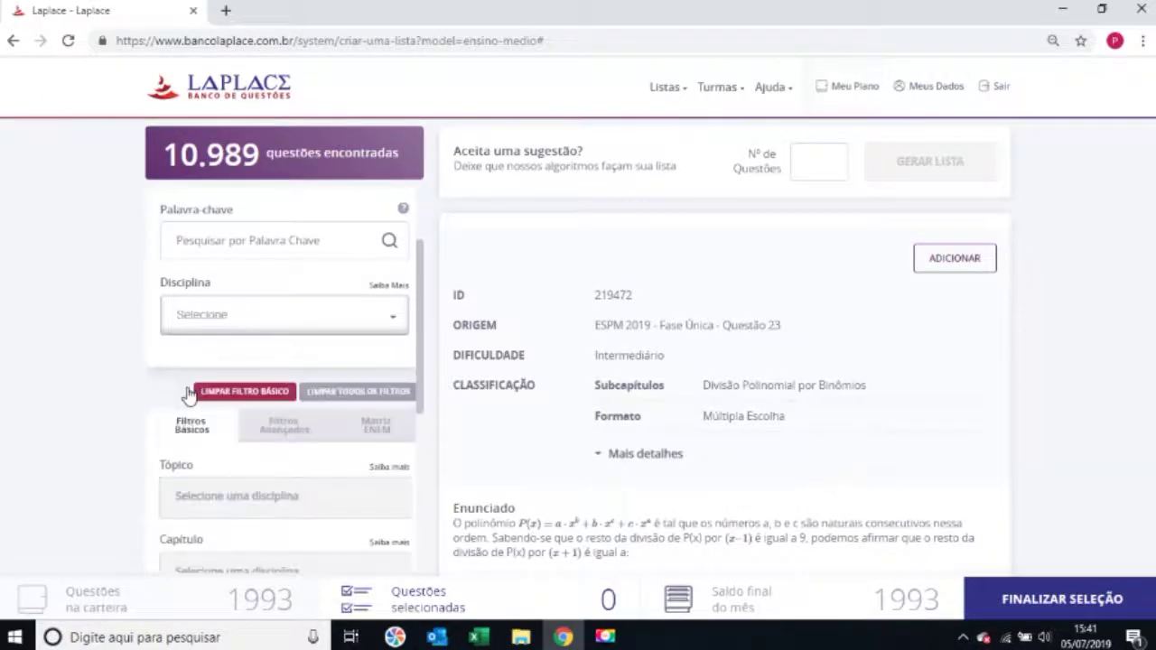
click(206, 325)
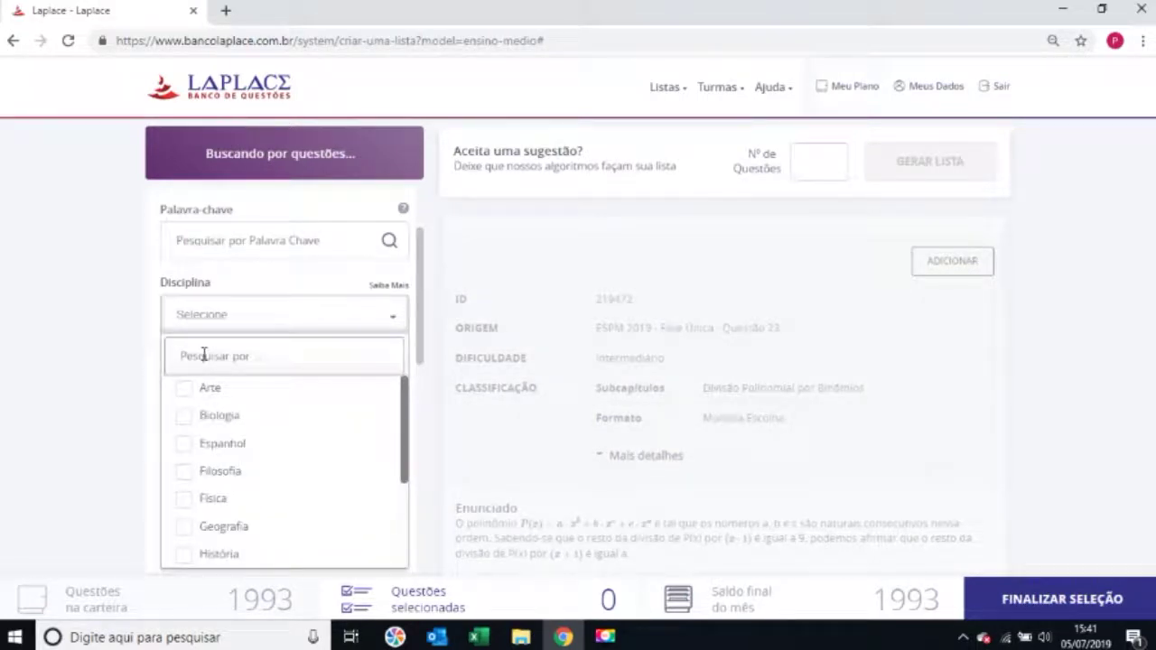
text(f)
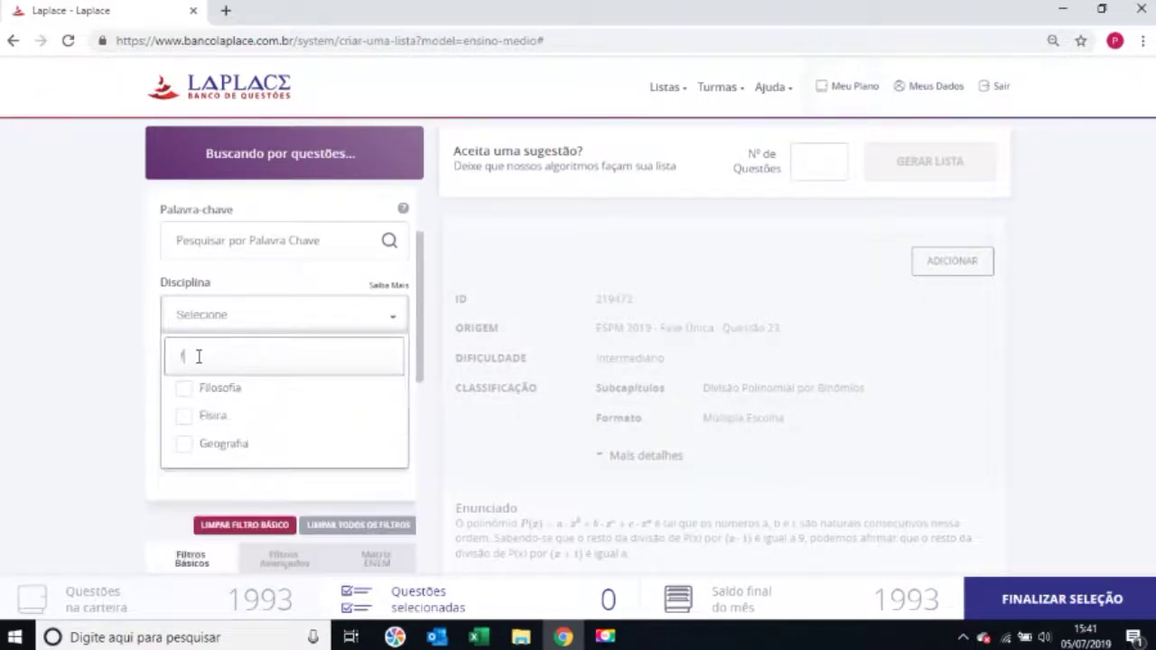
click(185, 417)
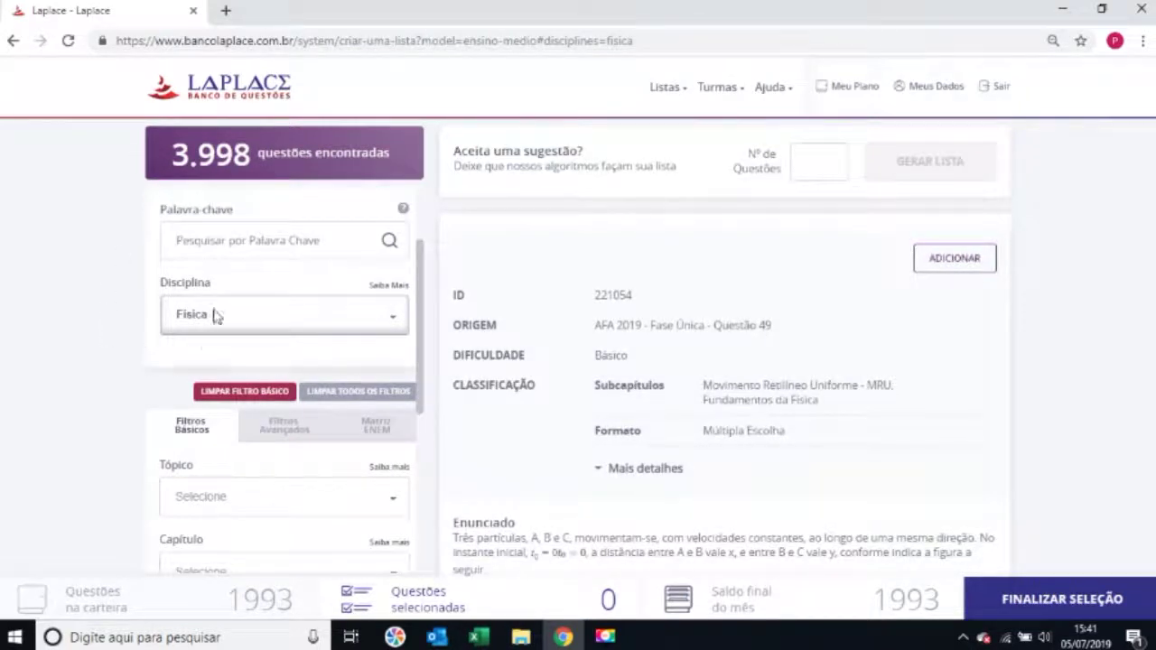
Examine the basic filters offered for Física and look through the first page of found questions down to the page numbers
scroll(154, 350, down, 1)
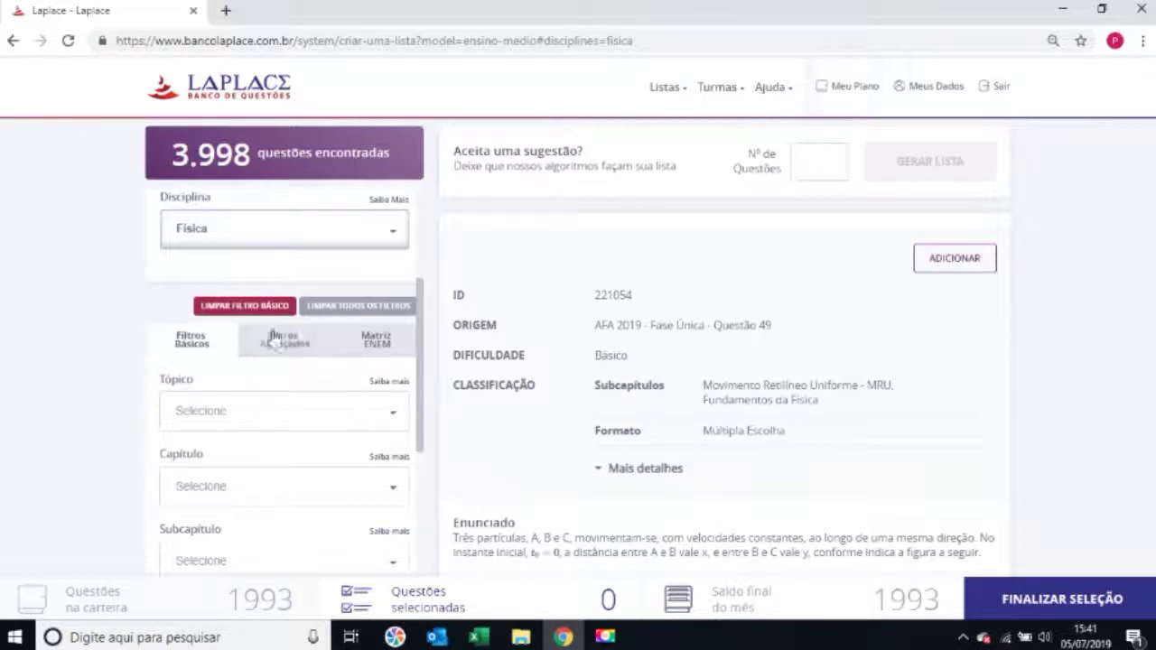
click(185, 340)
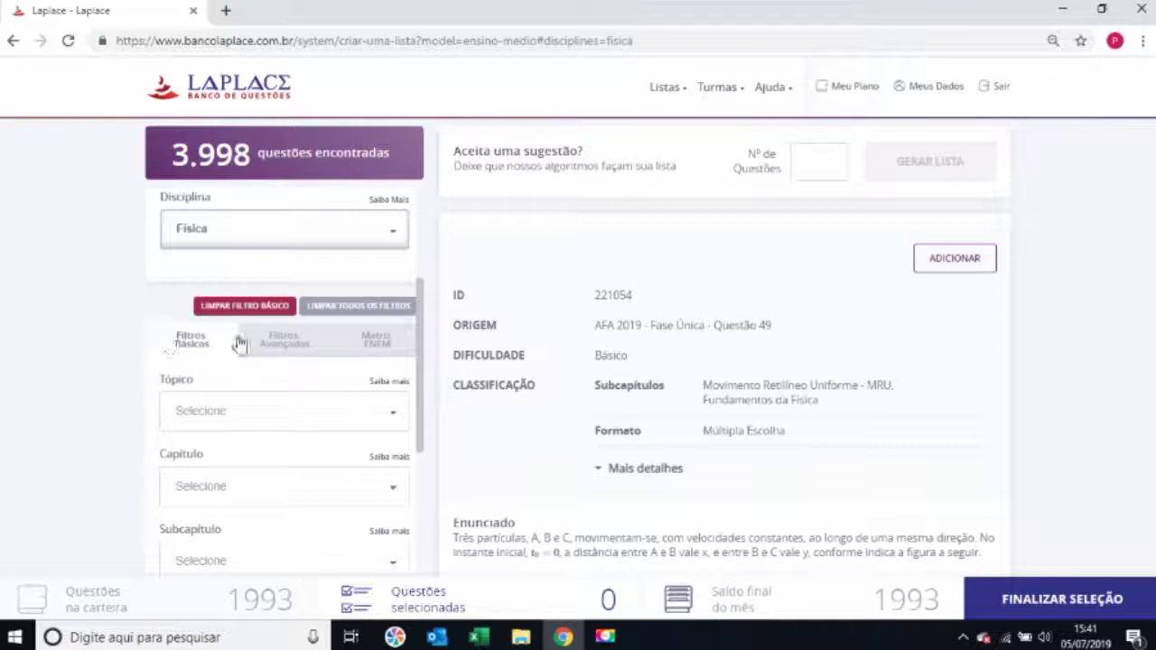
scroll(232, 406, down, 1)
scroll(232, 406, down, 3)
scroll(238, 394, up, 4)
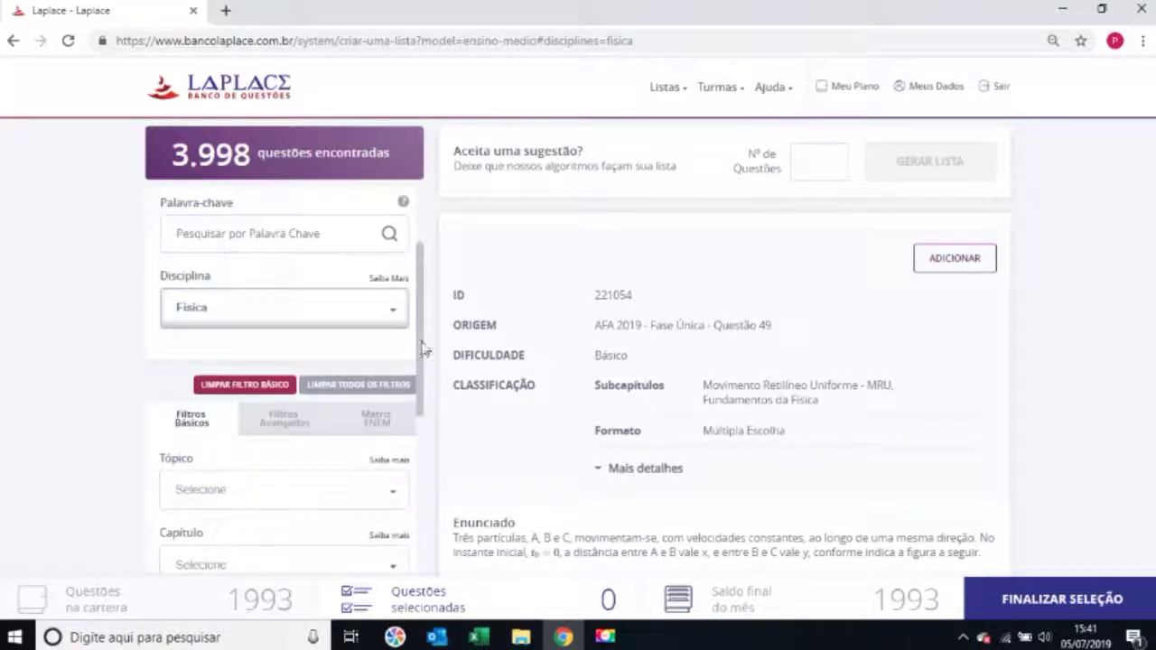
scroll(422, 349, down, 4)
scroll(405, 451, up, 5)
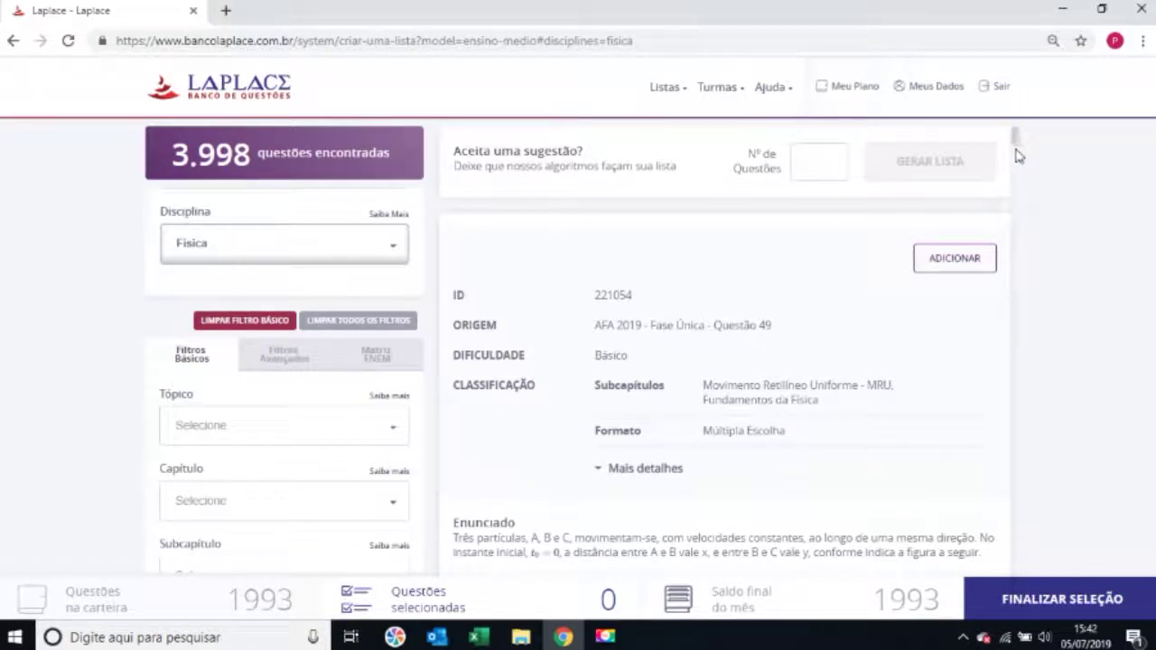
drag(1015, 150, 1015, 568)
click(824, 557)
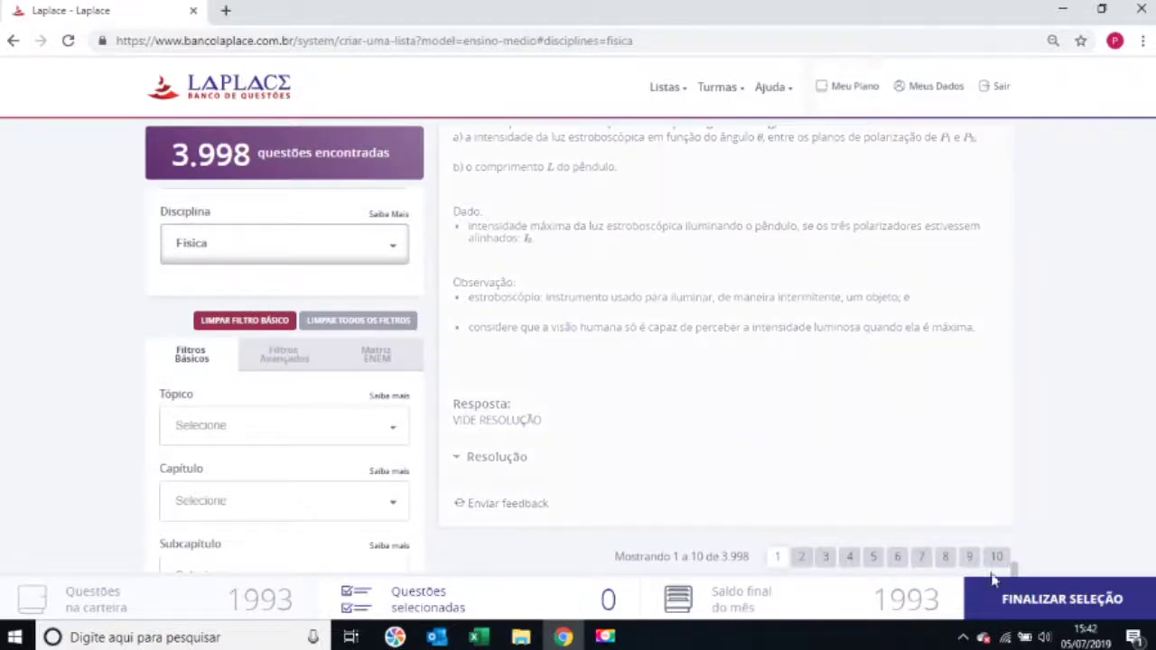
scroll(1057, 312, up, 5)
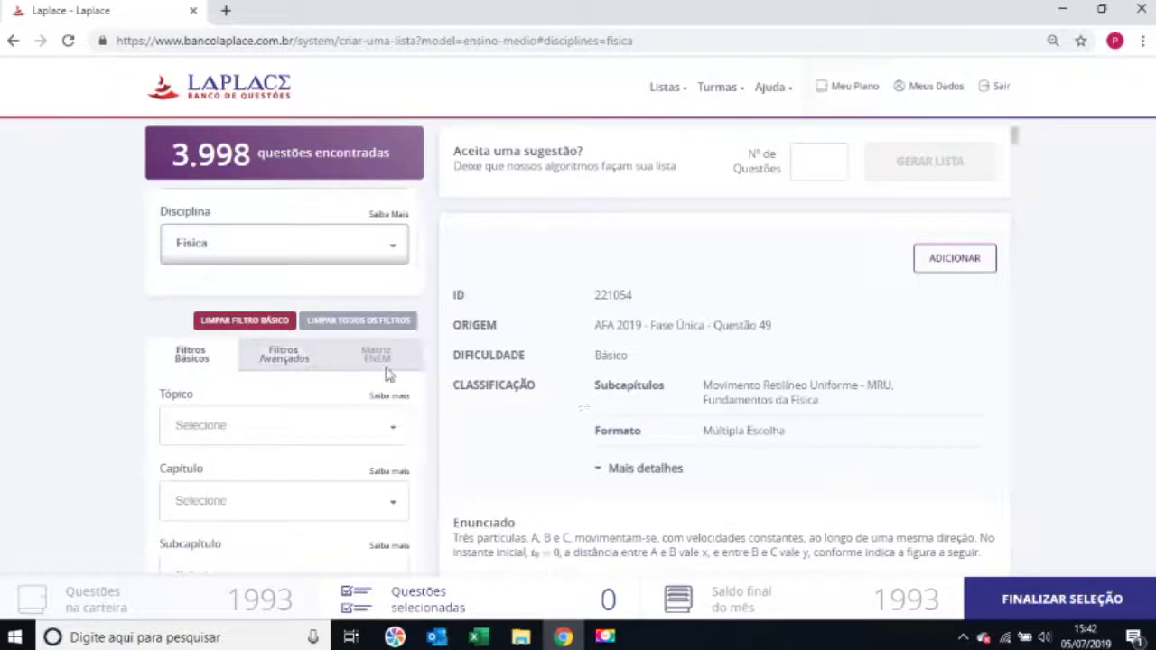
View the advanced filters and the Matriz ENEM filters, and return to the basic filters
click(330, 330)
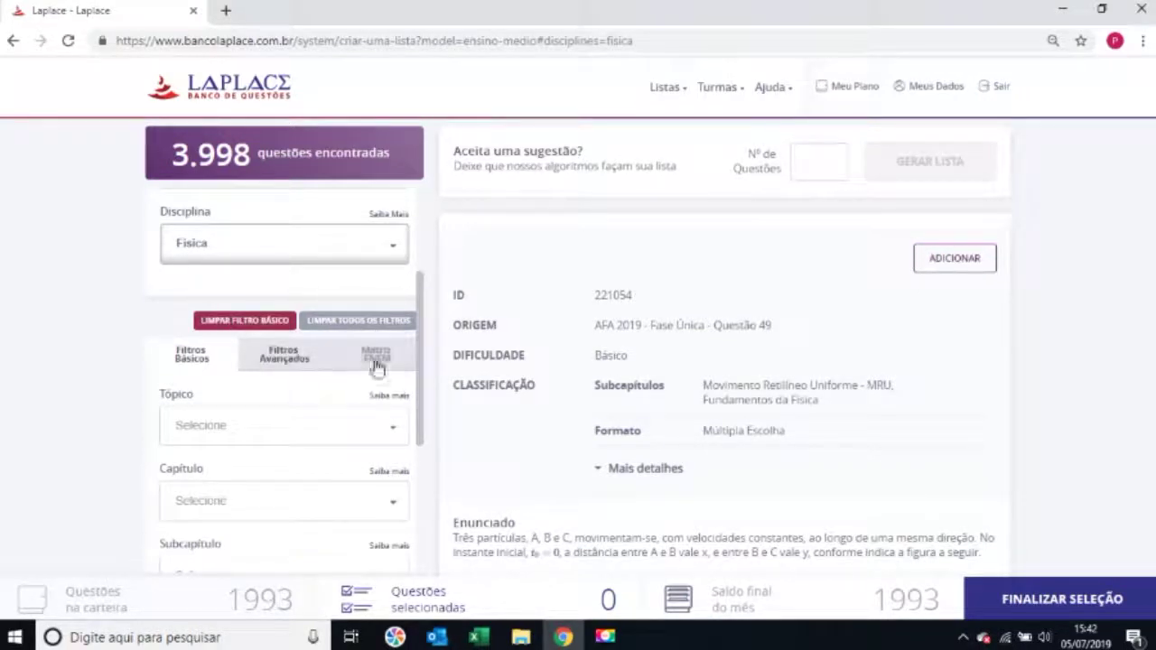
click(298, 361)
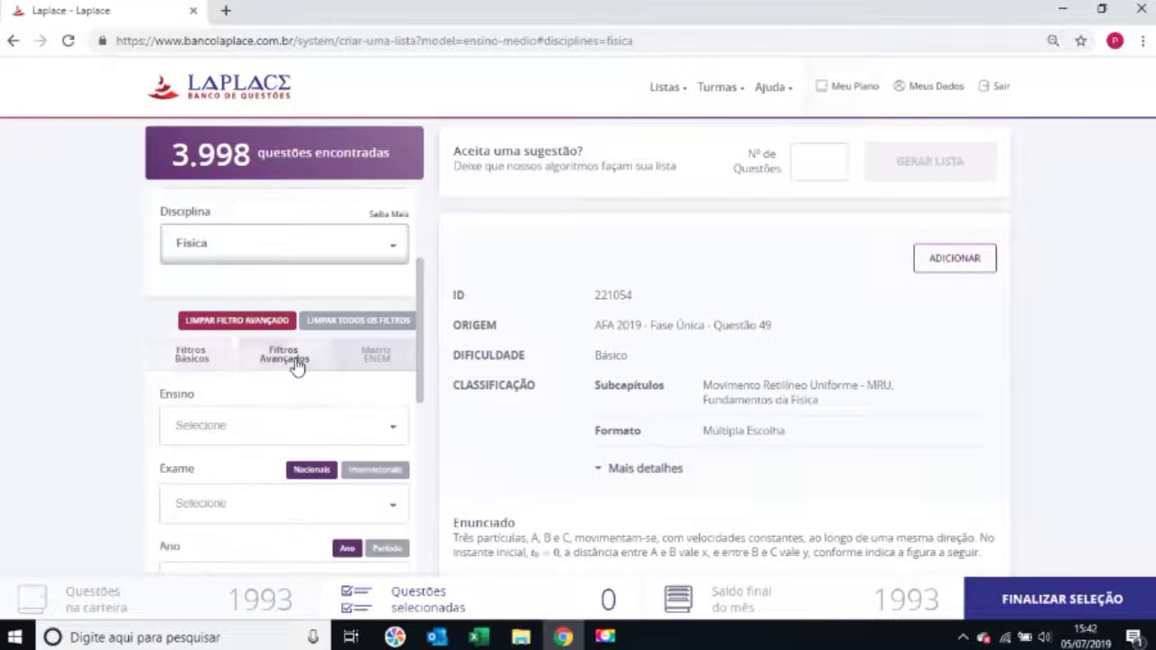
click(379, 361)
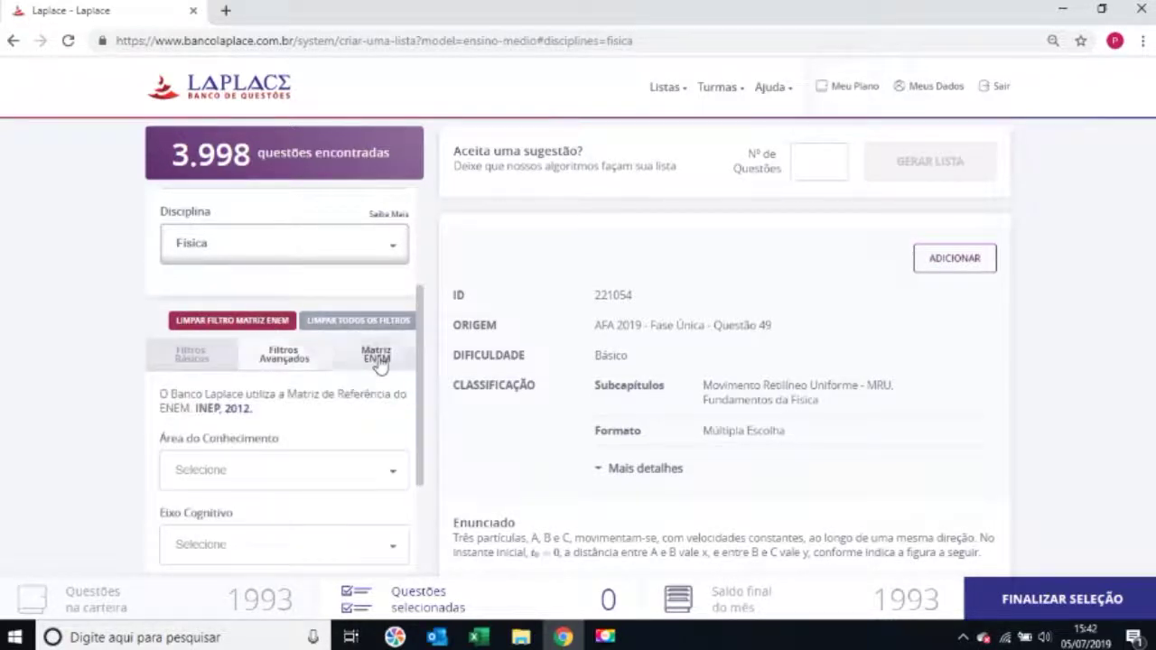
click(192, 359)
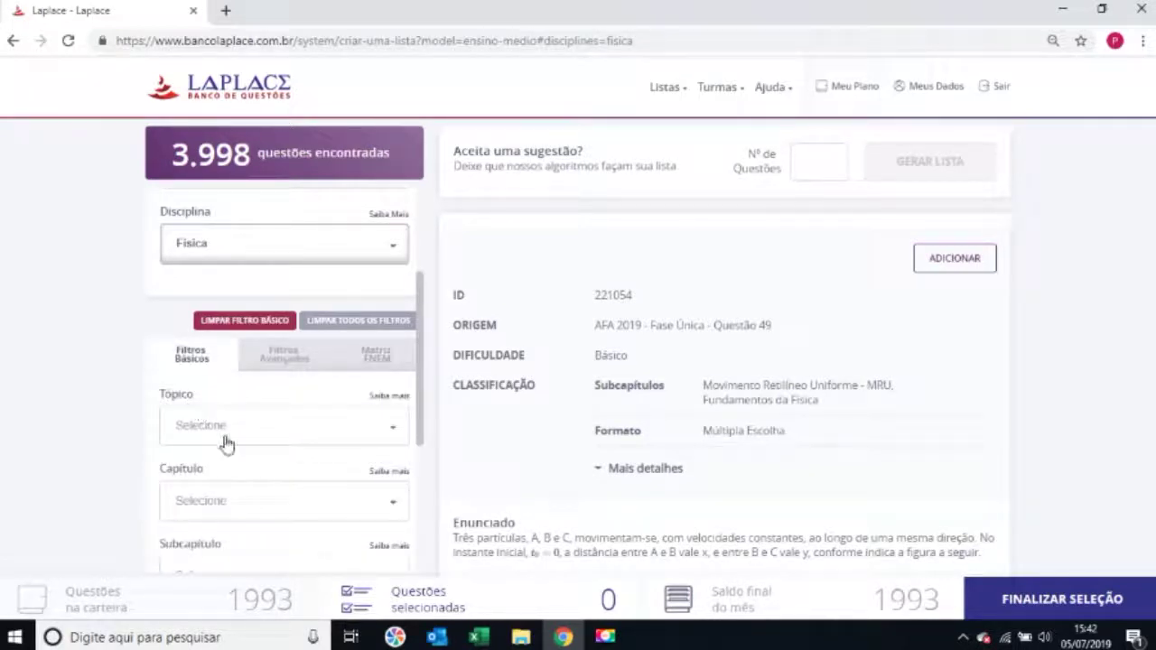
Filter the Física questions by the topic Mecânica
drag(420, 420, 418, 462)
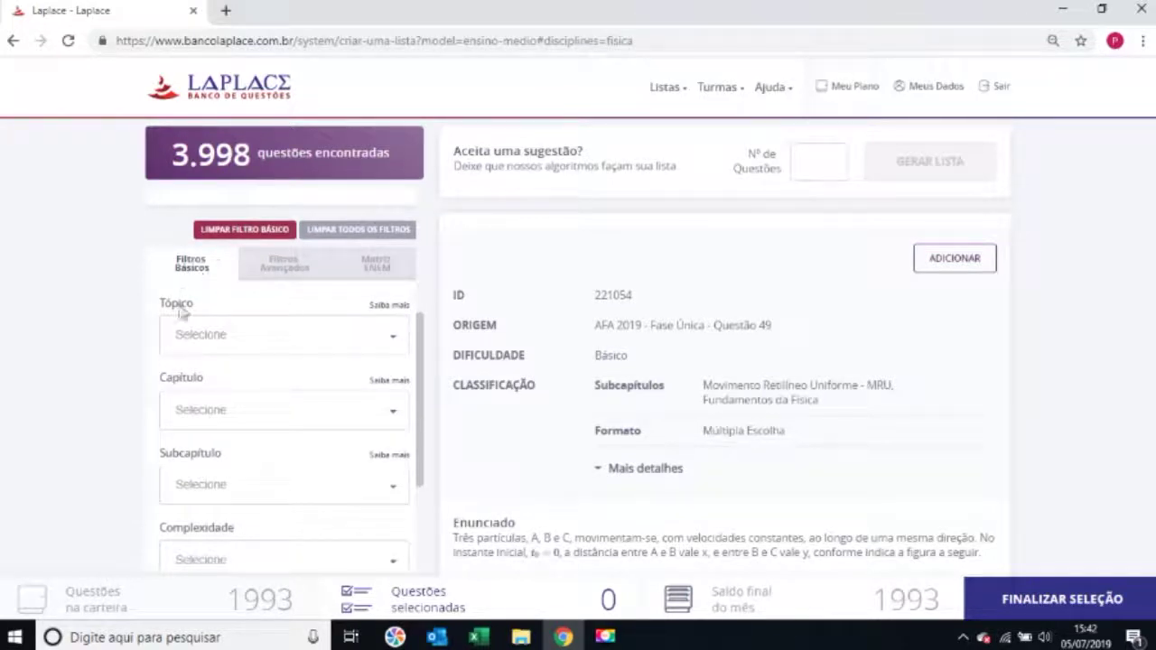
click(188, 348)
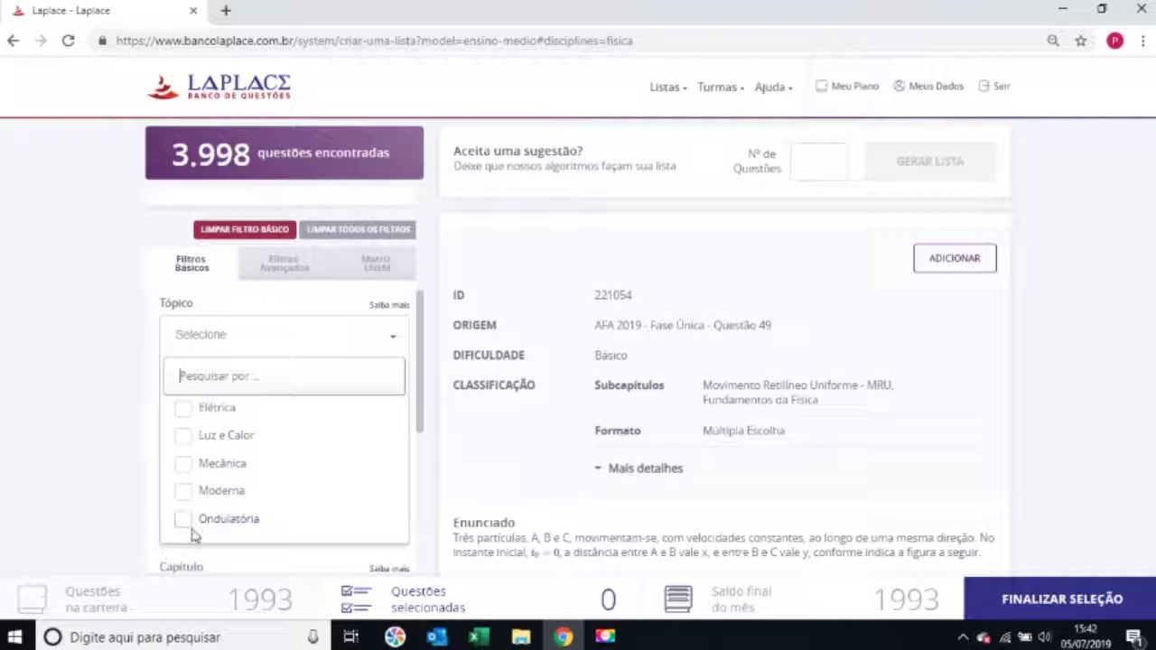
click(185, 464)
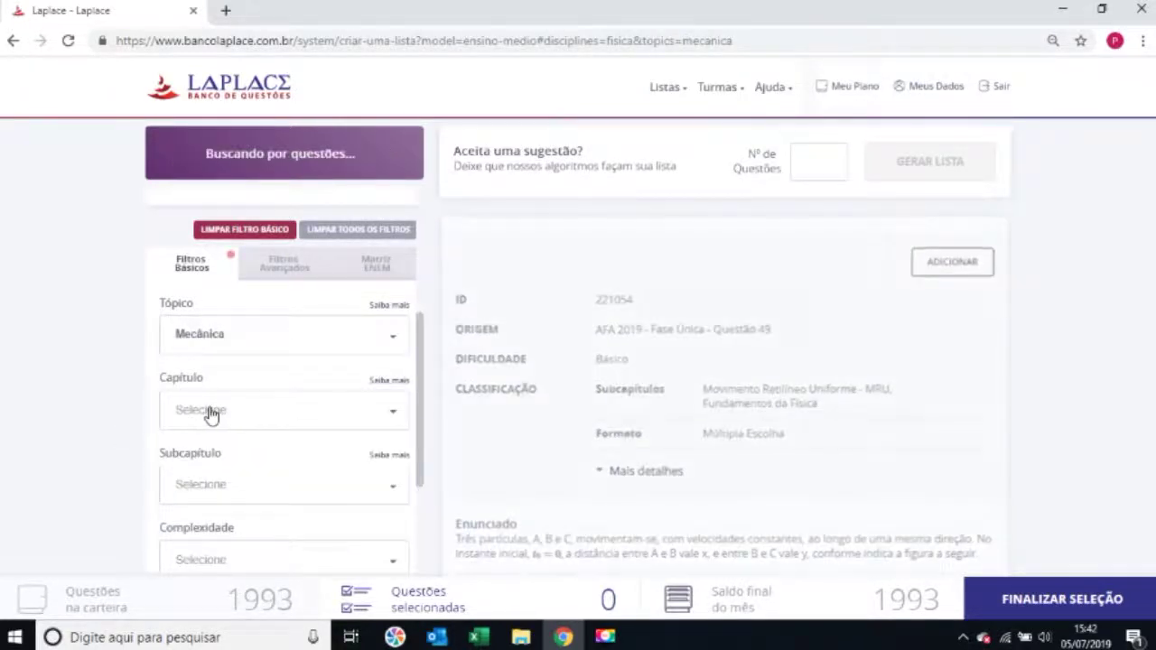
Examine the chapters and subchapters offered for Mecânica in the Capítulo and Subcapítulo filters without selecting any
click(209, 412)
scroll(277, 479, down, 1)
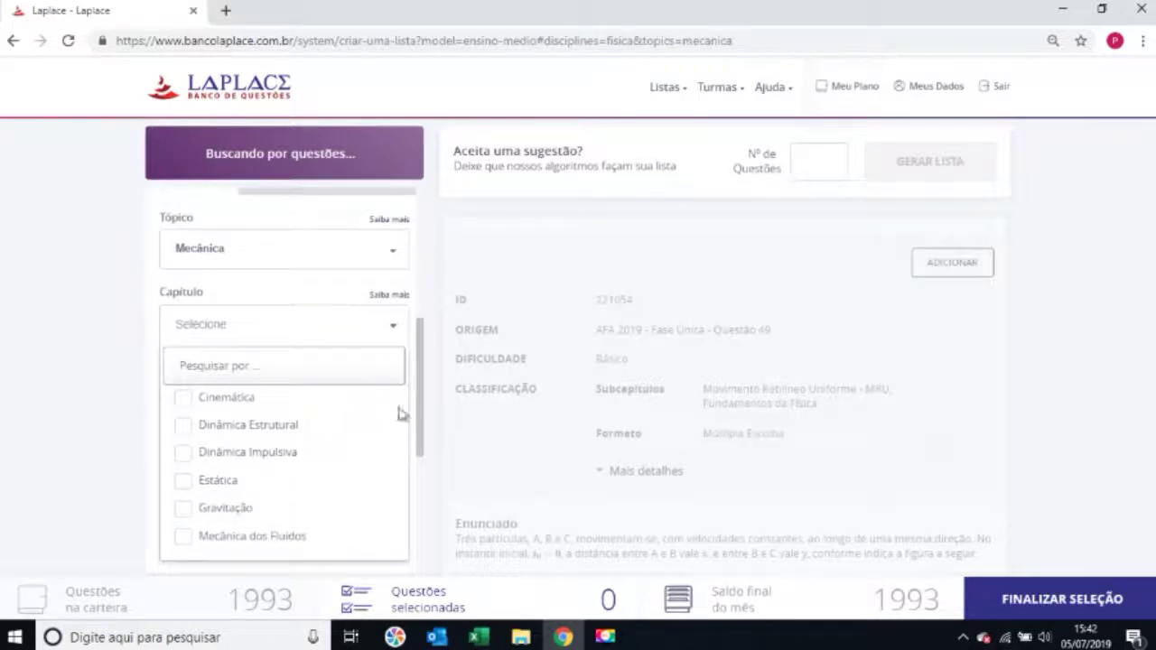
scroll(415, 381, down, 1)
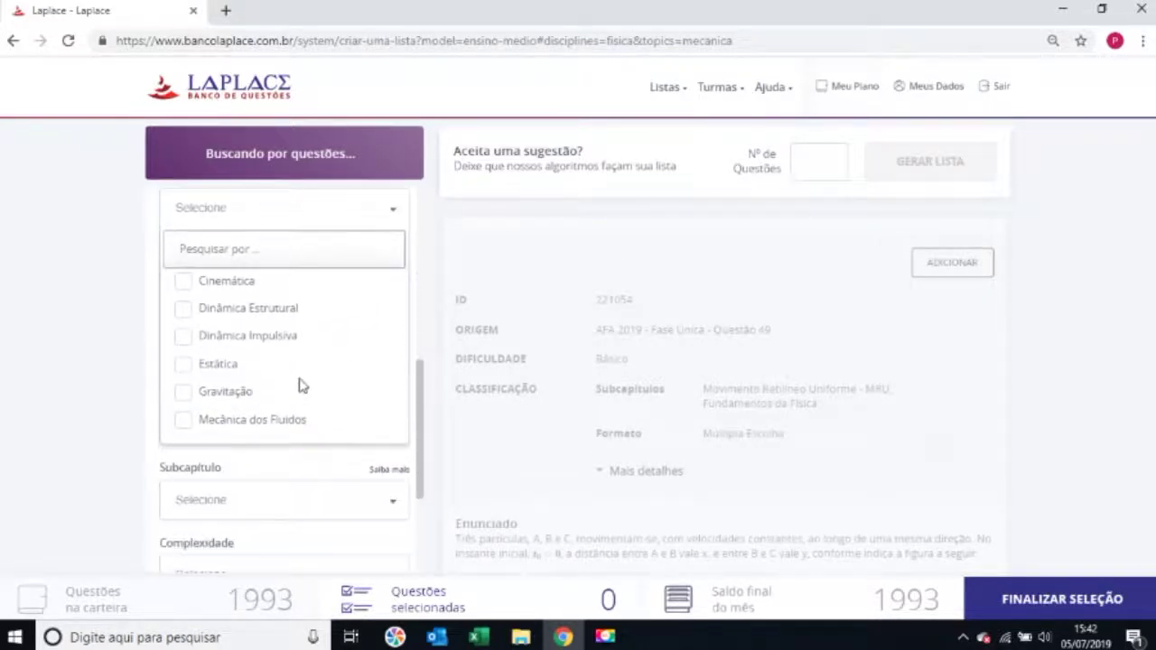
click(151, 325)
click(216, 307)
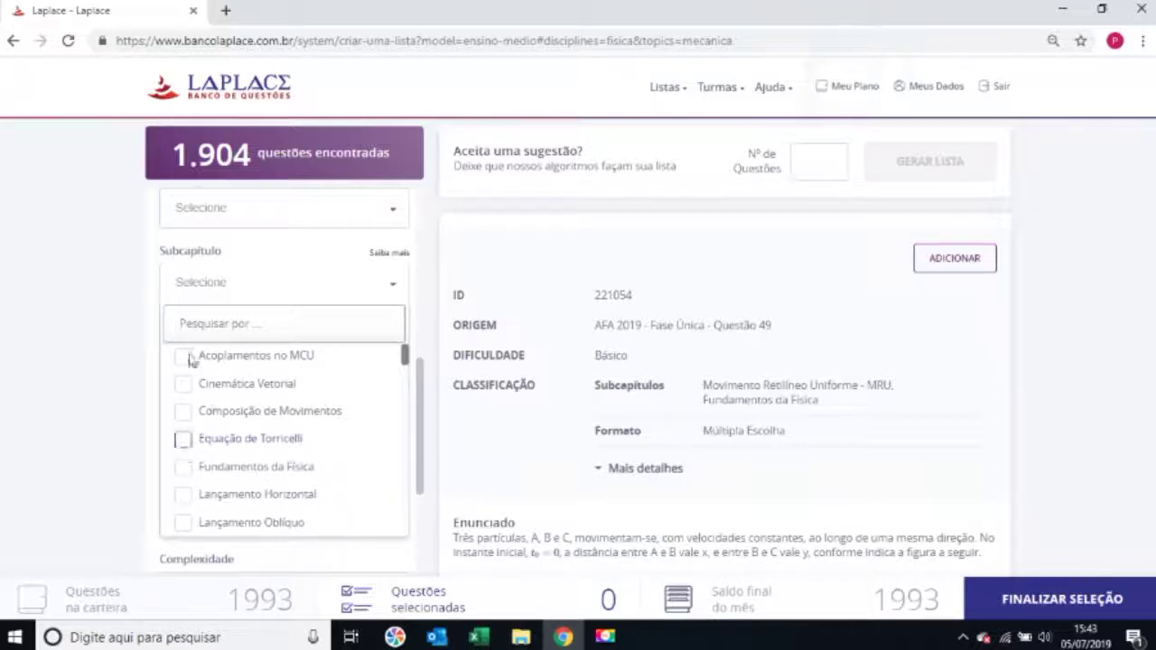
click(114, 338)
scroll(180, 308, up, 1)
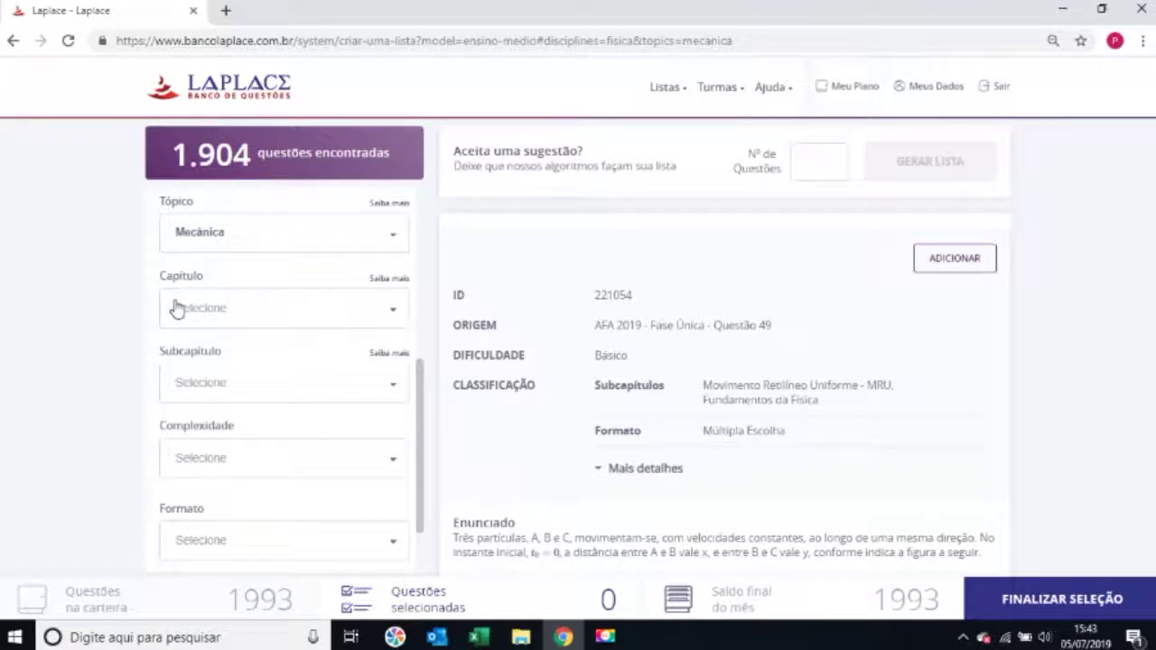
Search the Subcapítulo options for "f", then clear the search and close the list without a selection
click(185, 383)
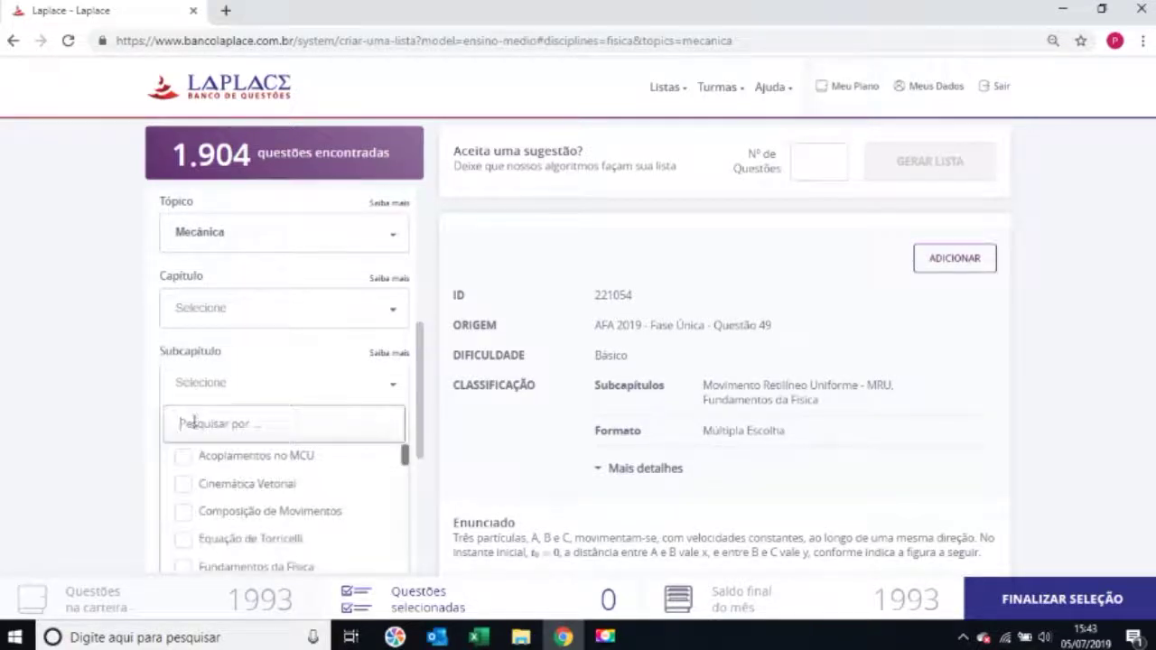
text(f)
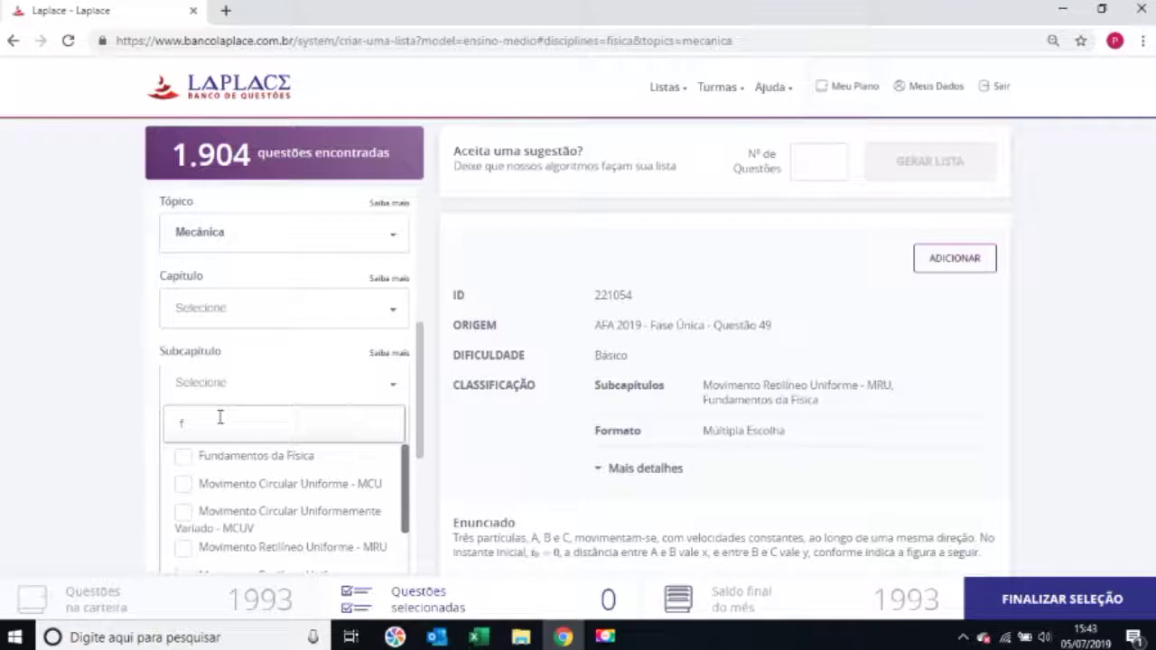
key(BackSpace)
click(103, 382)
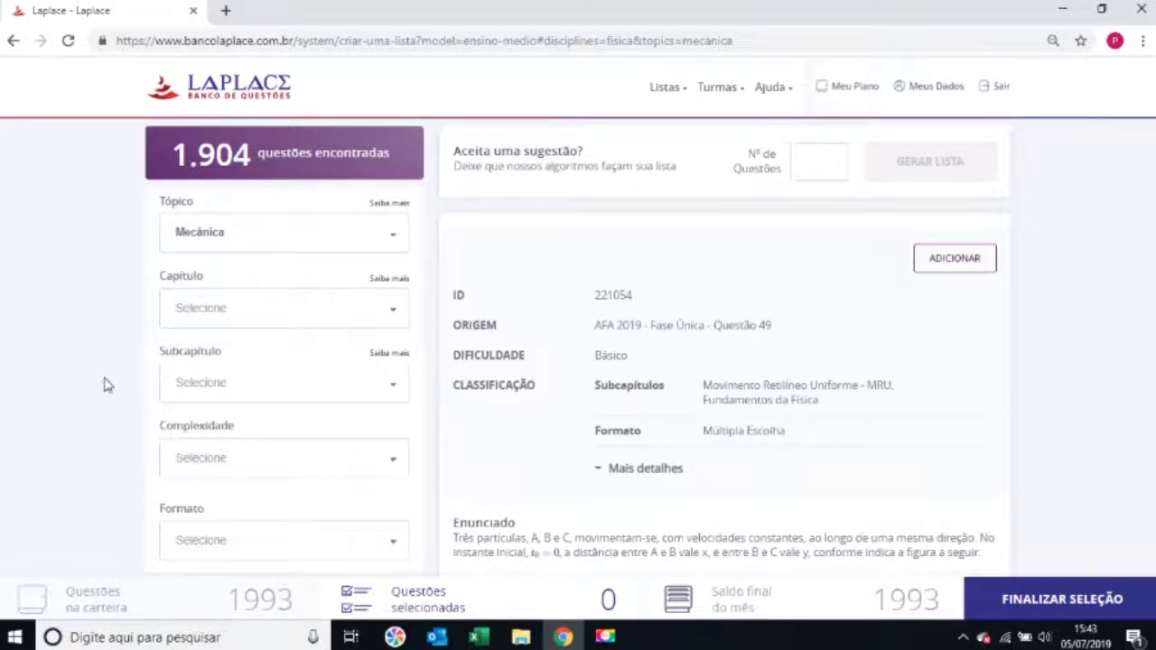
Open the Ensino Médio chapter classification page from the filter's help link and view the topics under Matemática
click(401, 210)
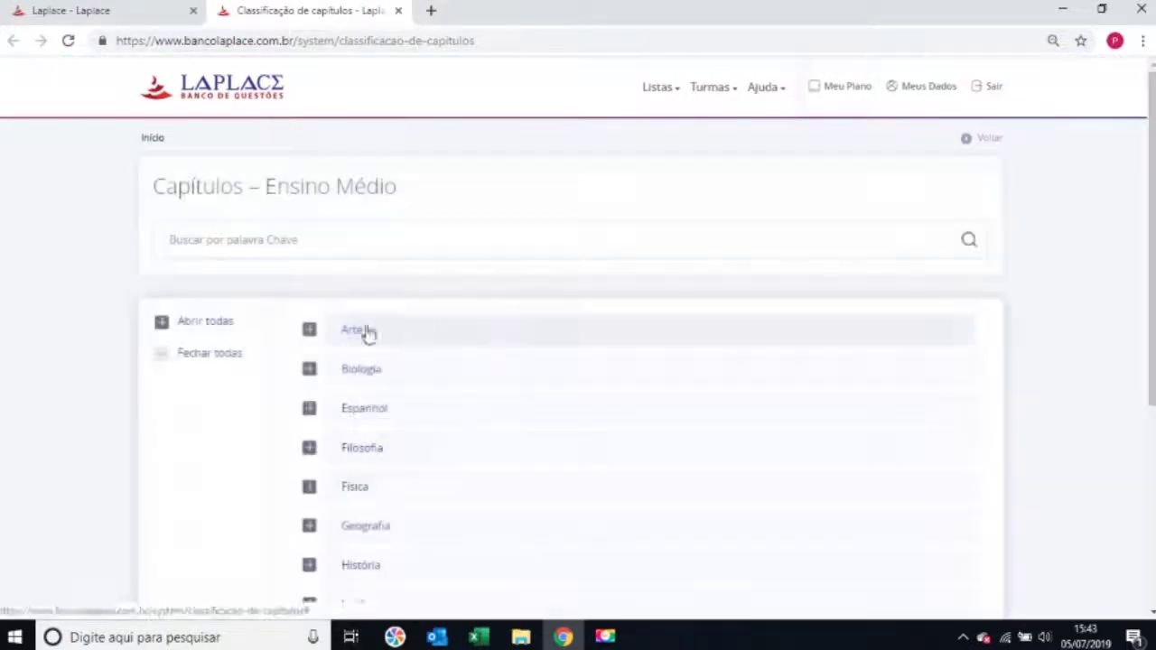
scroll(316, 233, down, 2)
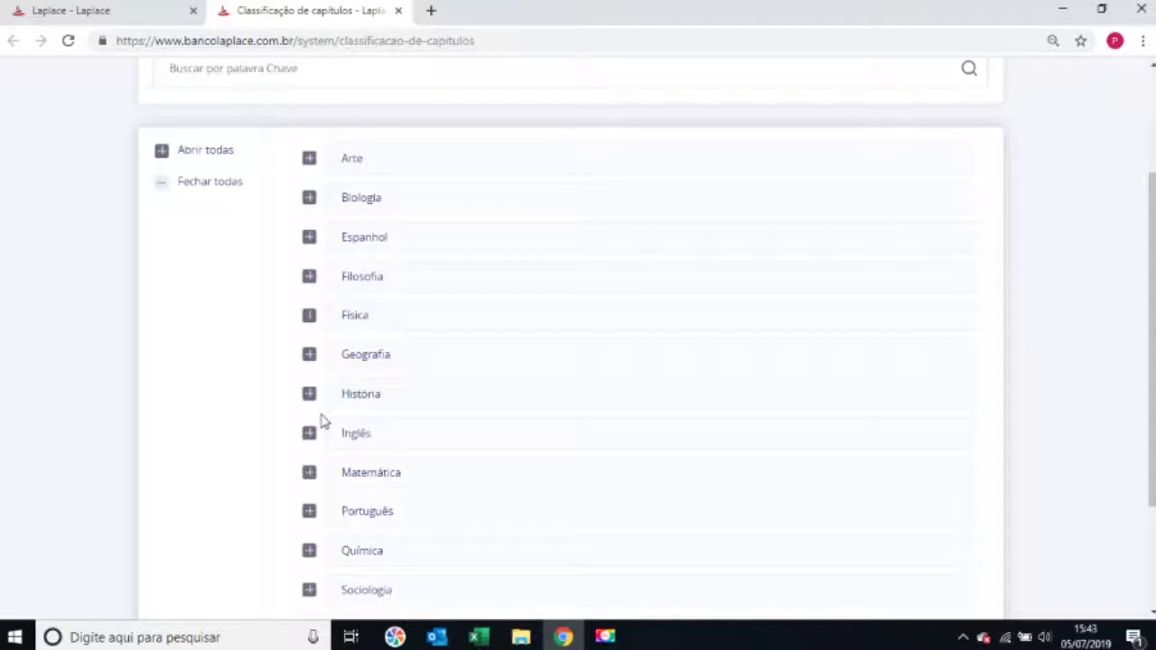
scroll(316, 411, down, 1)
click(310, 388)
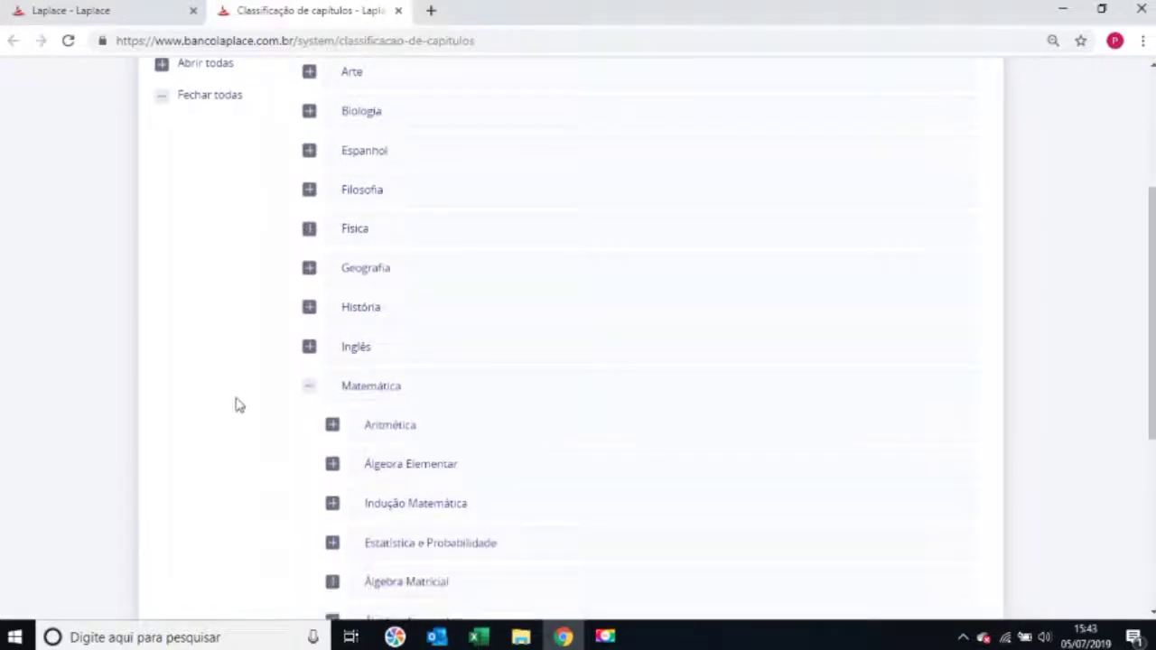
scroll(336, 258, down, 2)
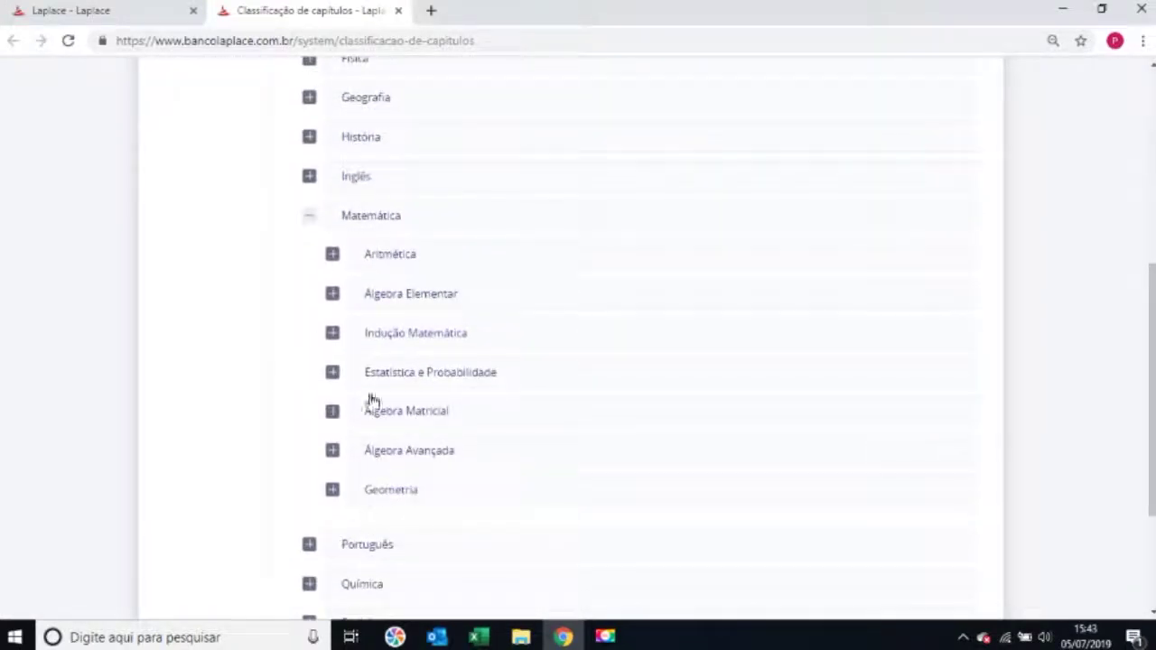
Explore the classification through Aritmética and Teoria dos Números to the contents of Sistema de Numeração, and collapse that last branch
click(332, 256)
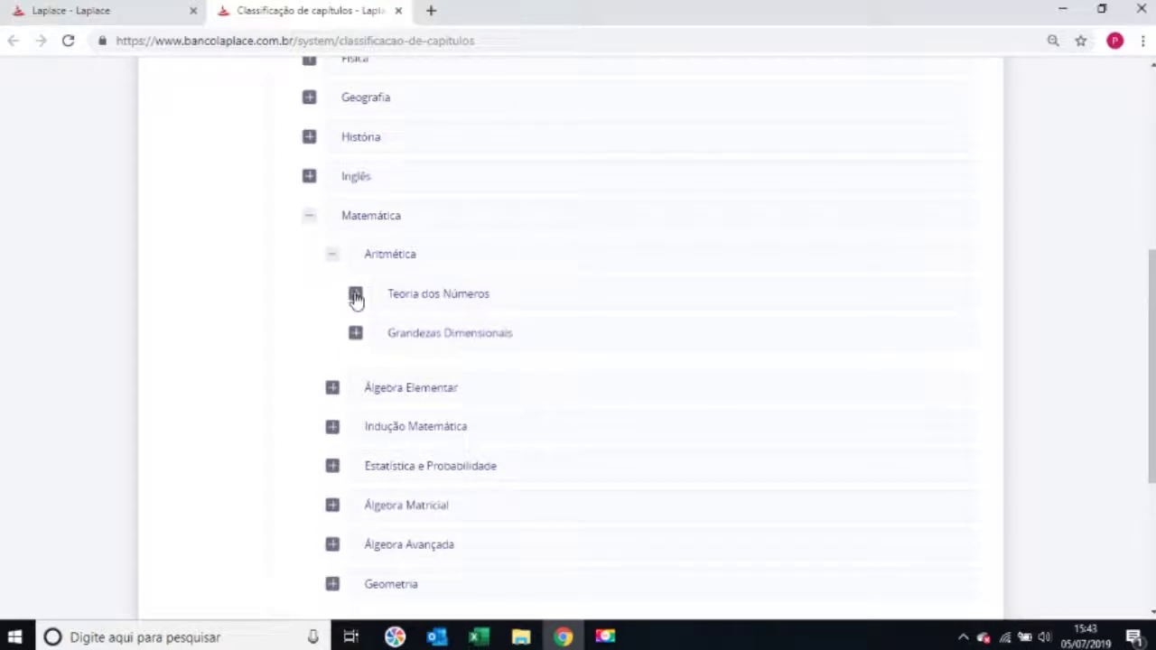
click(355, 295)
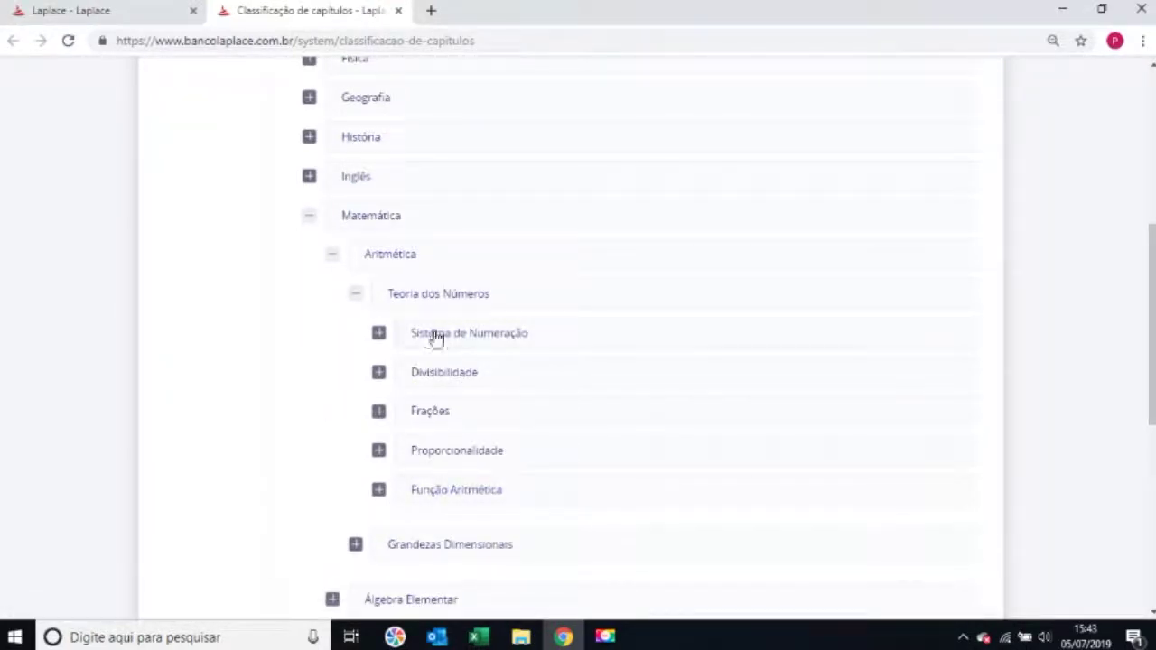
click(378, 336)
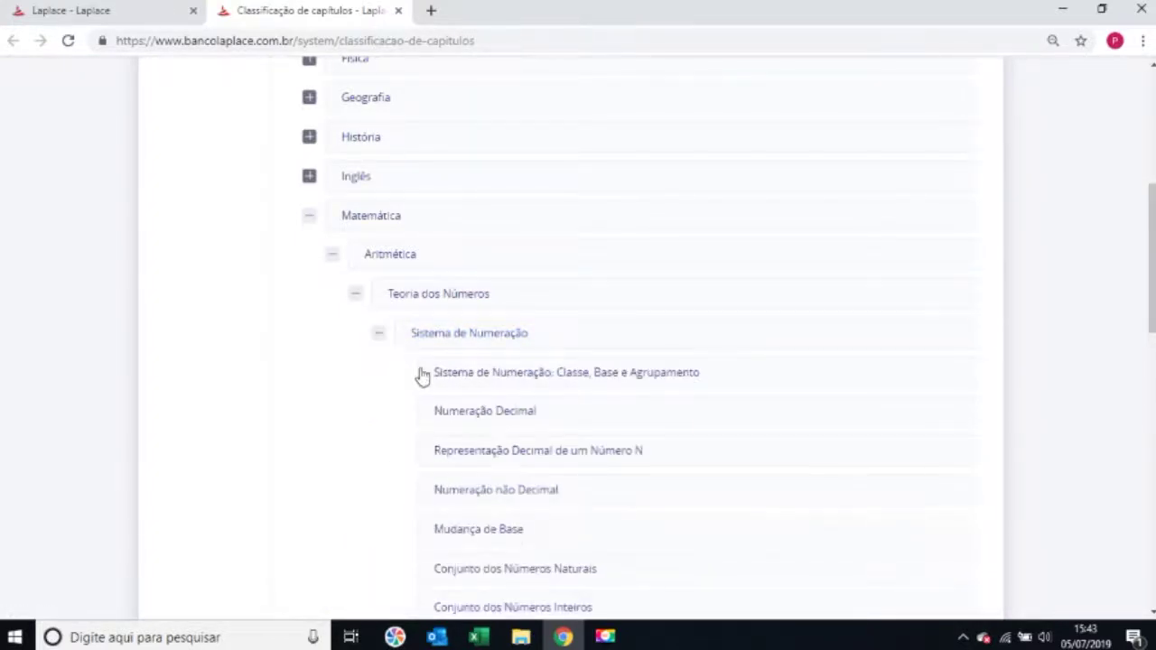
click(379, 338)
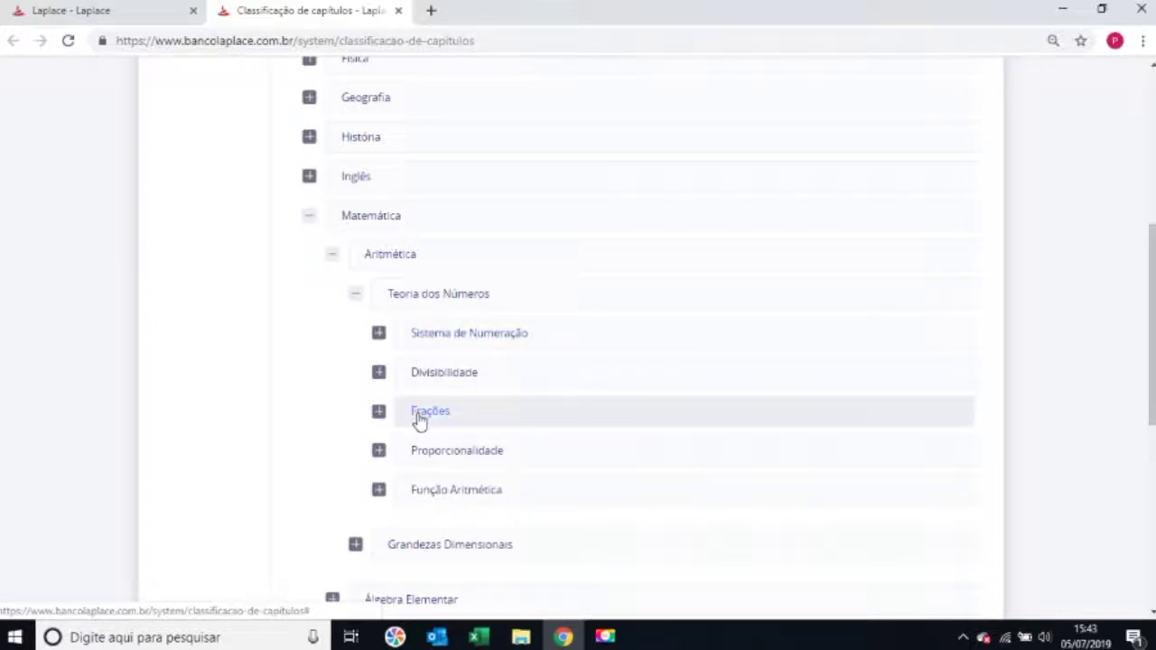
scroll(289, 342, up, 3)
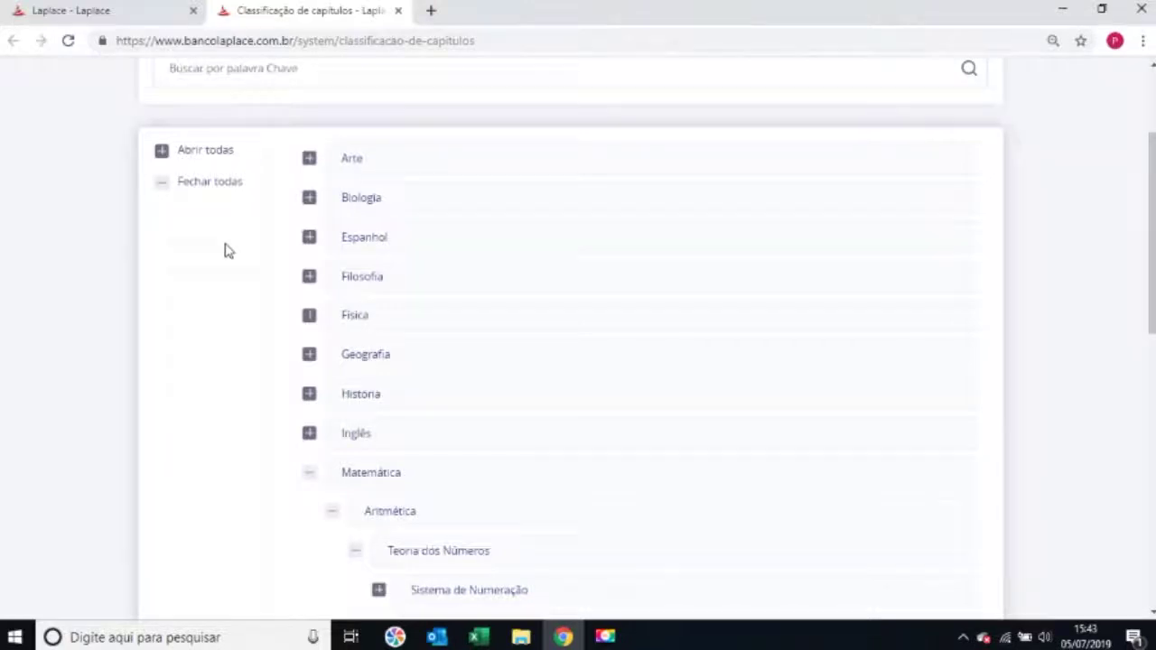
scroll(226, 251, up, 2)
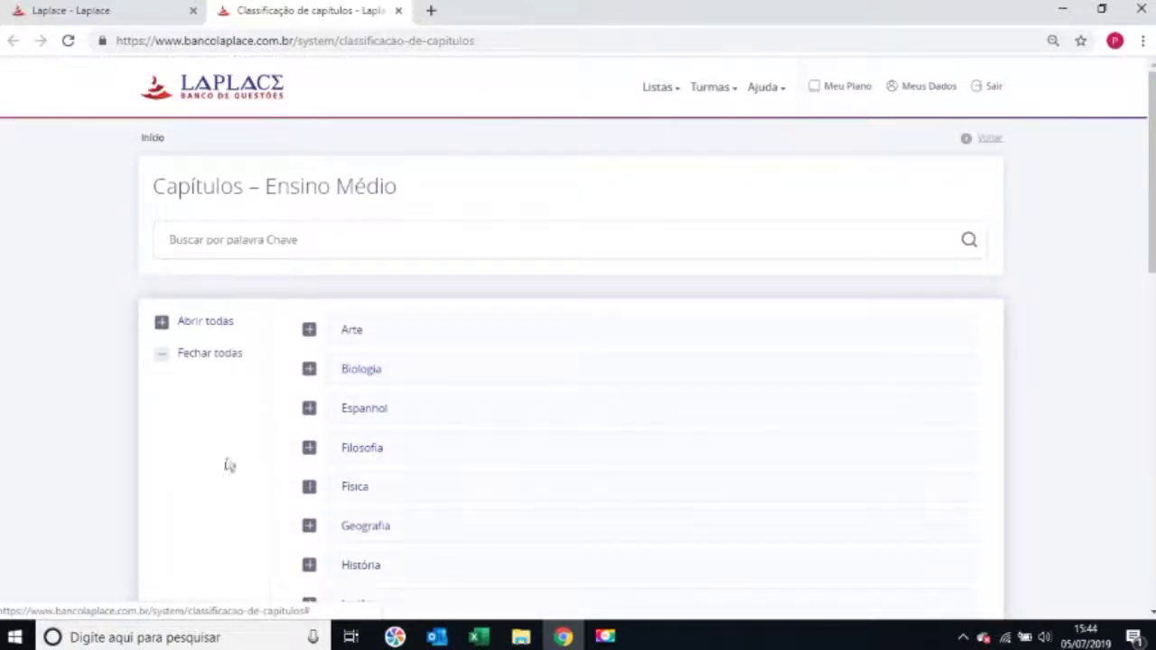
Return to the home page and start a new Ensino Médio question list
scroll(207, 479, down, 2)
scroll(207, 480, up, 2)
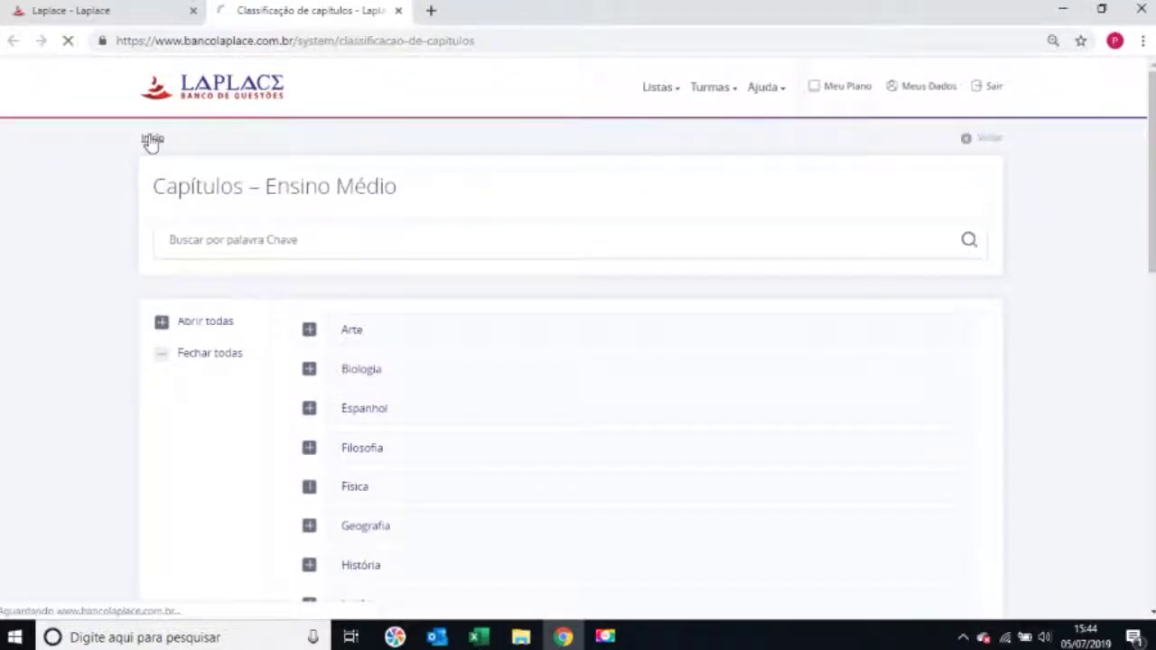
click(767, 323)
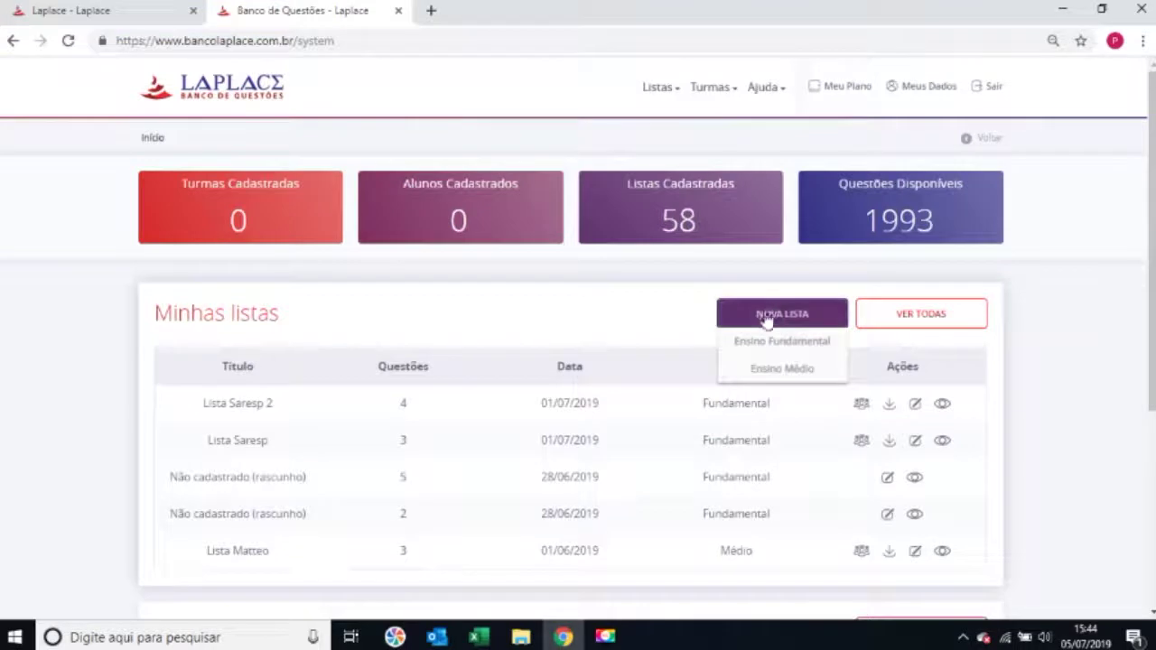
click(772, 370)
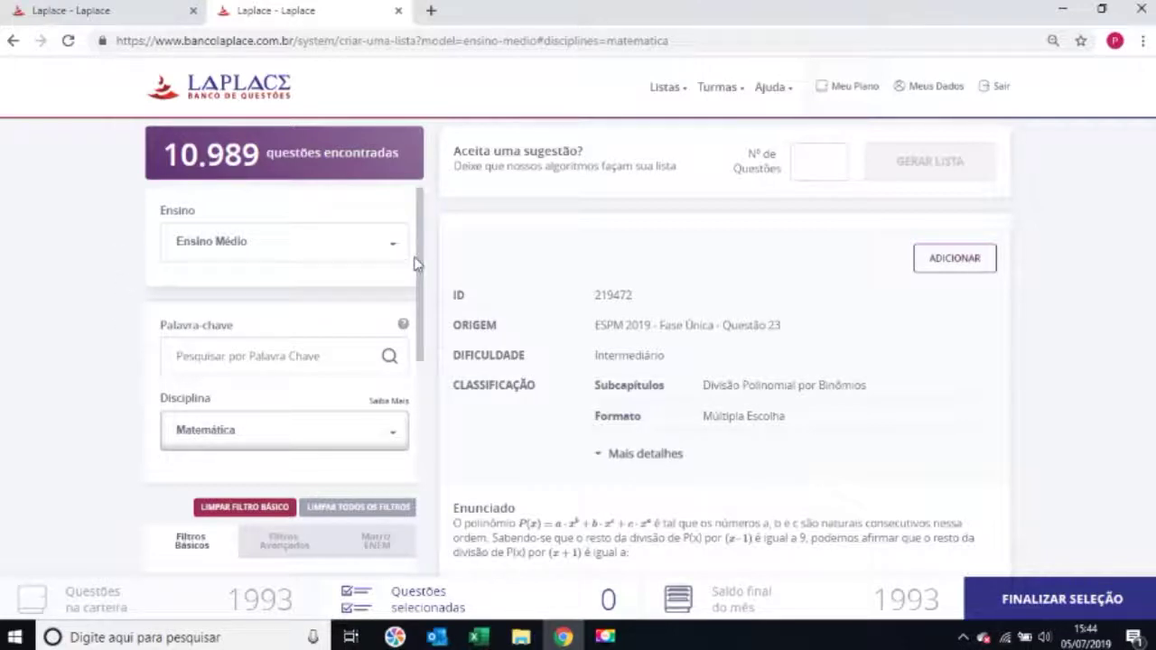
View the difficulty levels offered by the Complexidade basic filter and close it without selecting any
scroll(424, 270, down, 4)
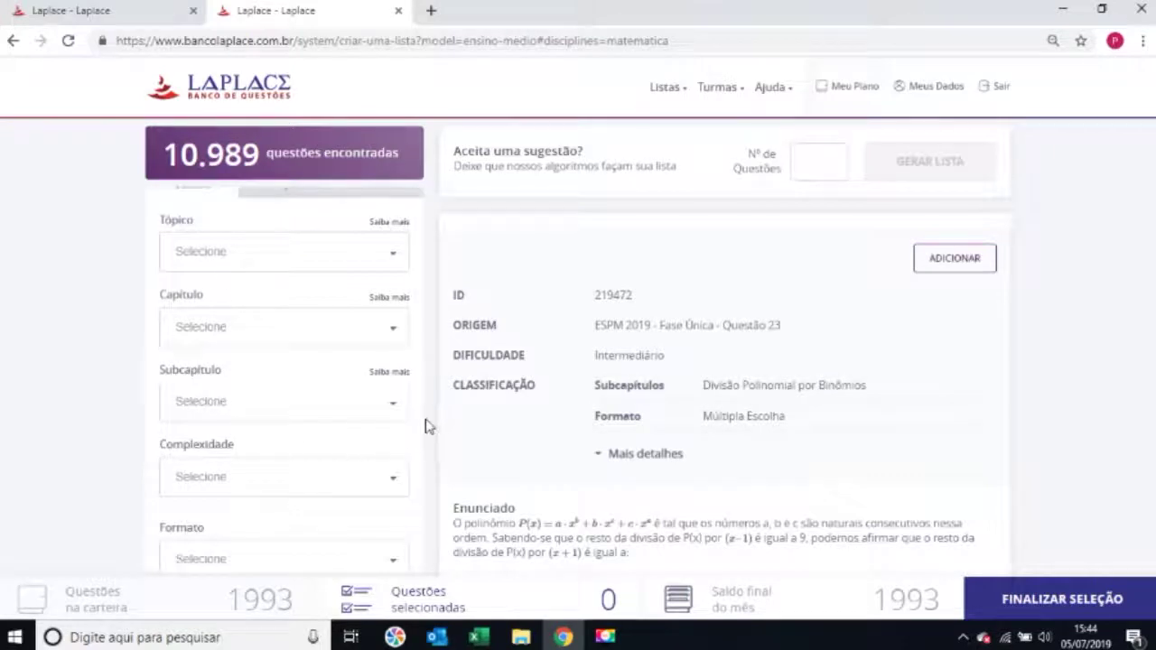
scroll(422, 470, down, 2)
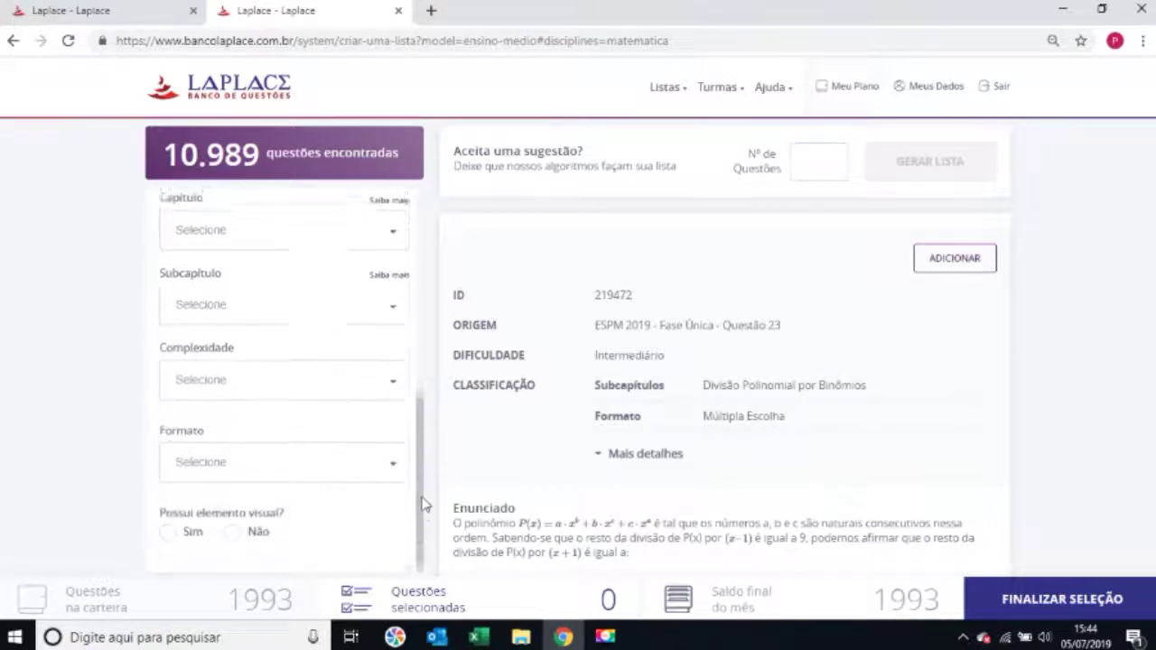
click(256, 388)
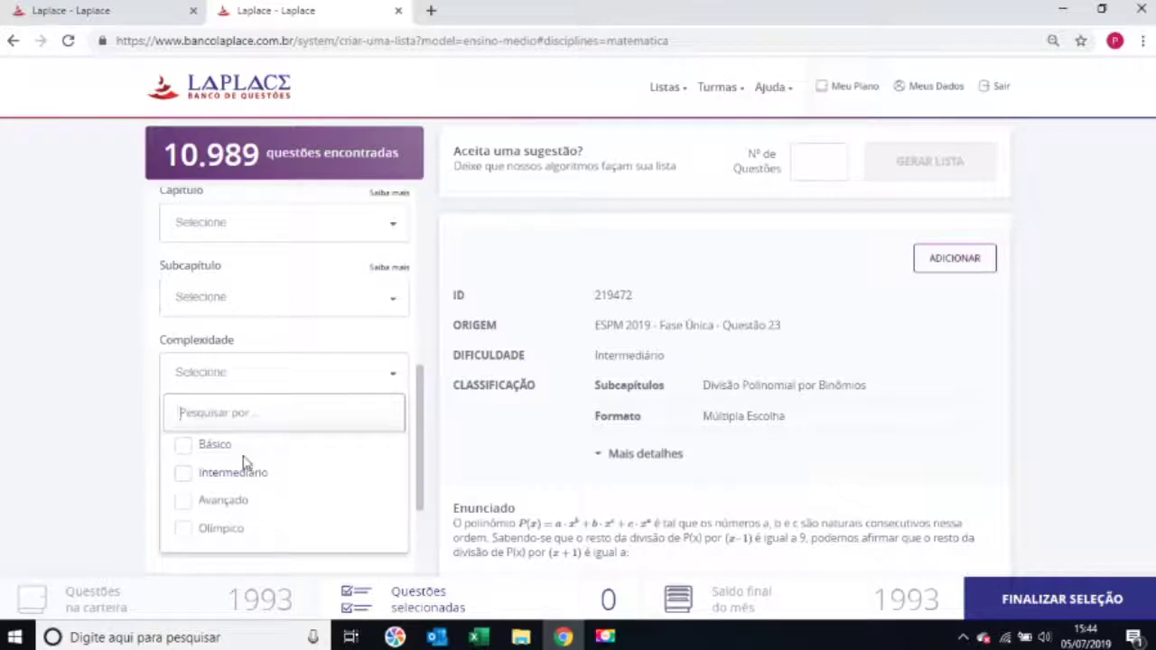
click(77, 427)
Look through all question types offered by the Formato filter and close it without a selection
click(178, 454)
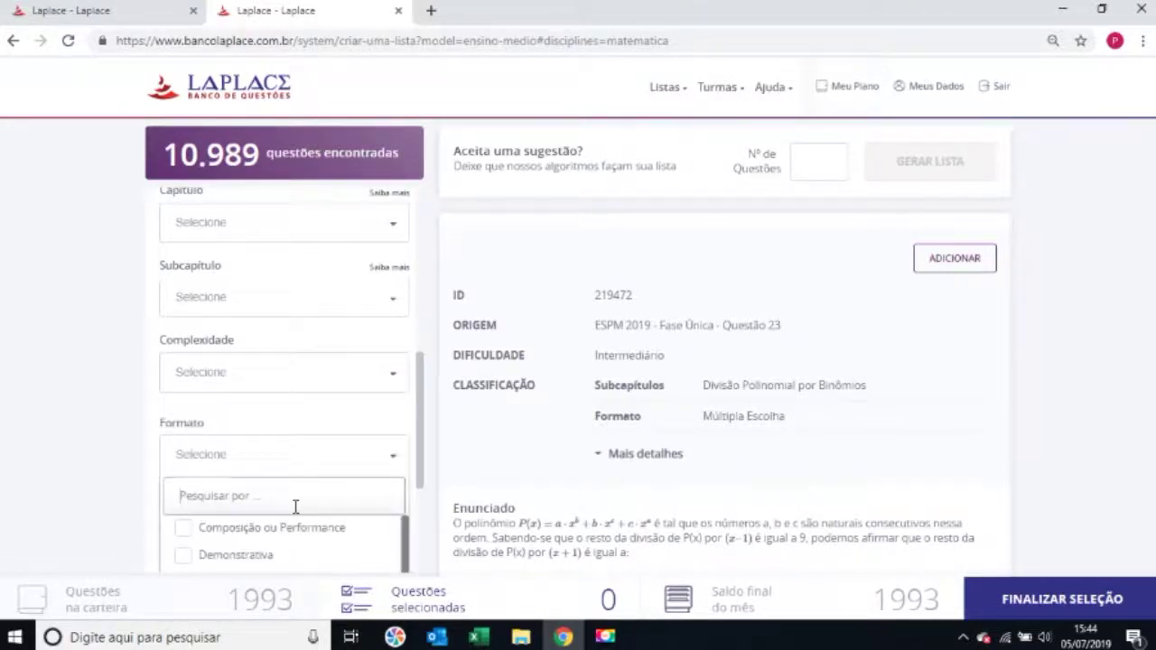
scroll(295, 507, down, 2)
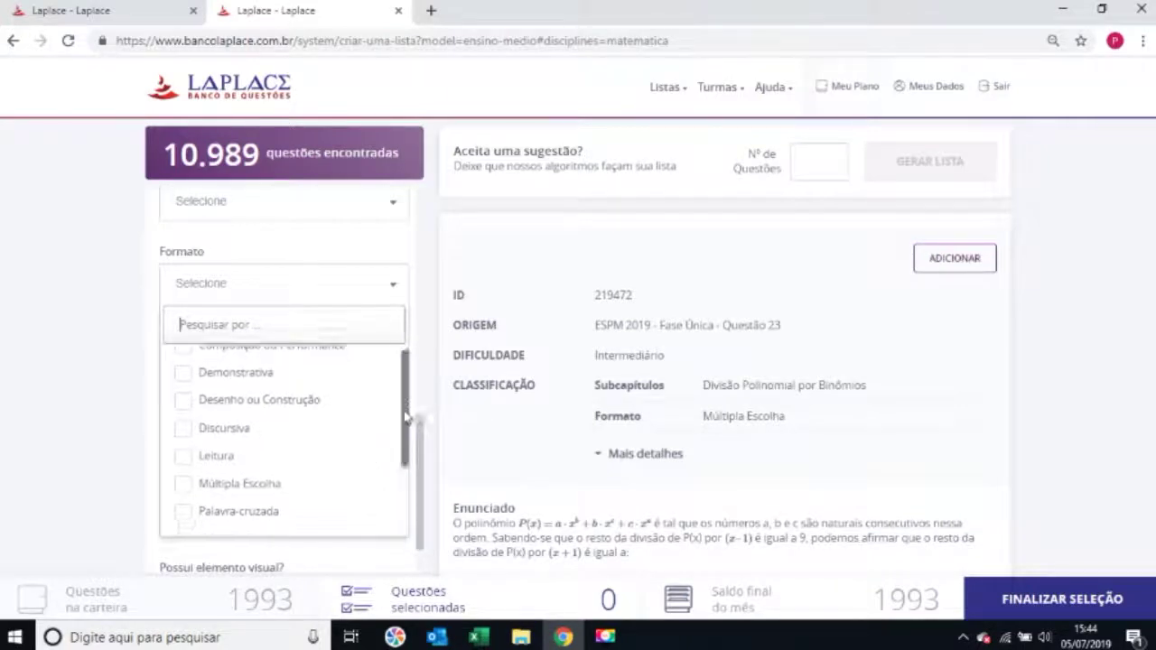
scroll(405, 411, down, 2)
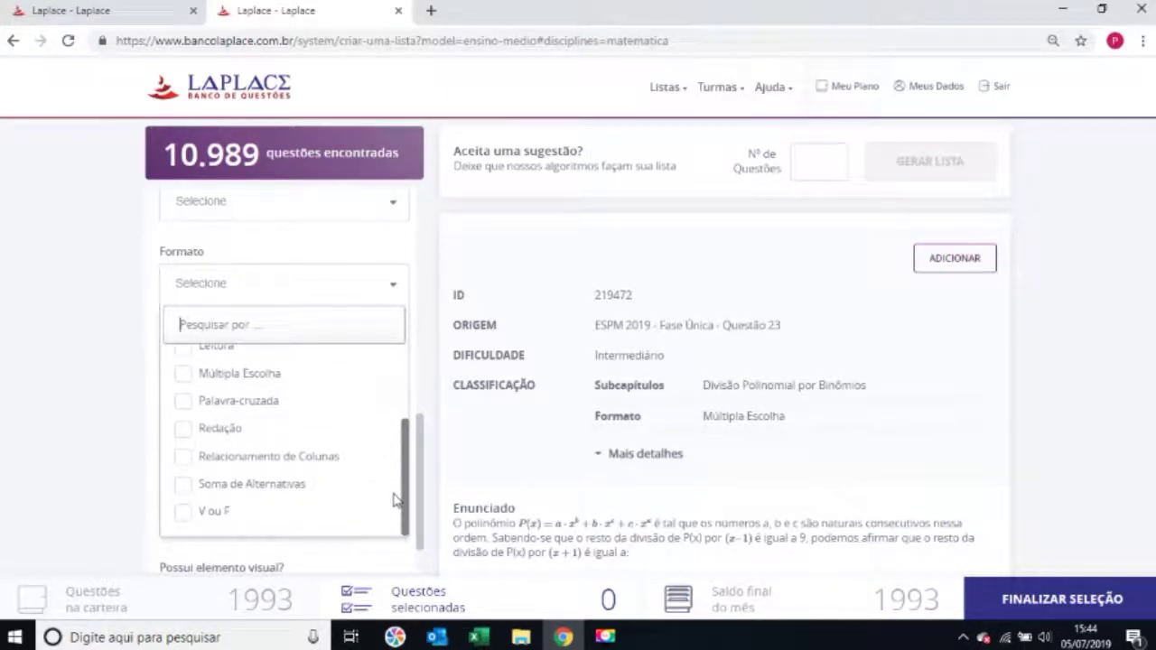
drag(399, 469, 423, 399)
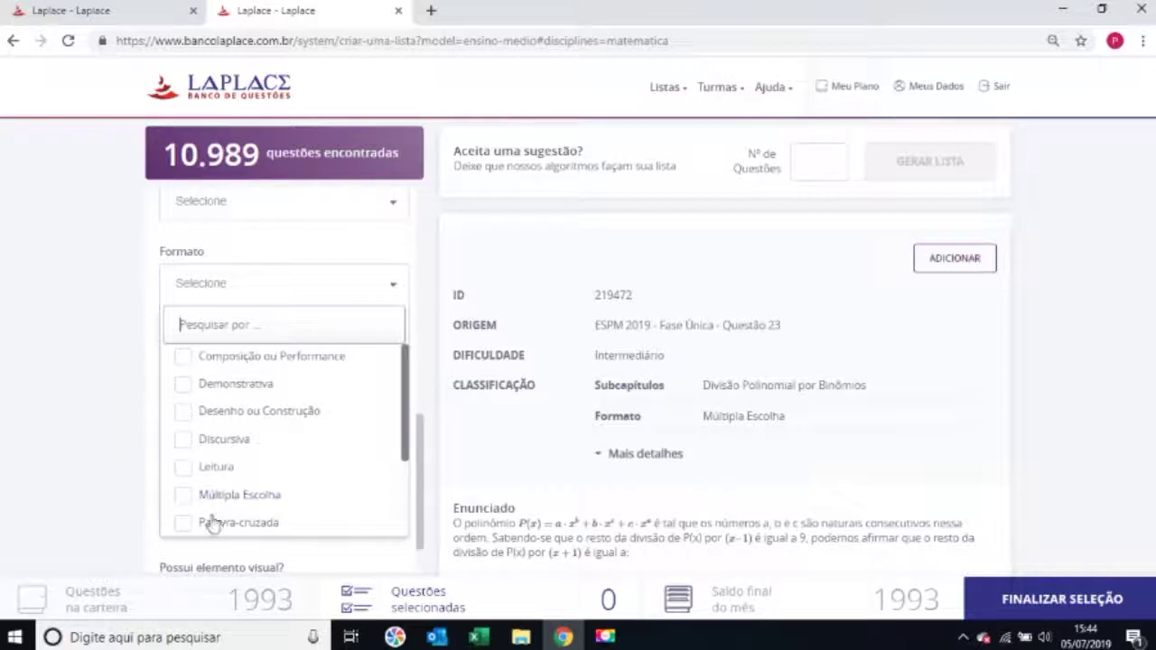
scroll(394, 470, down, 3)
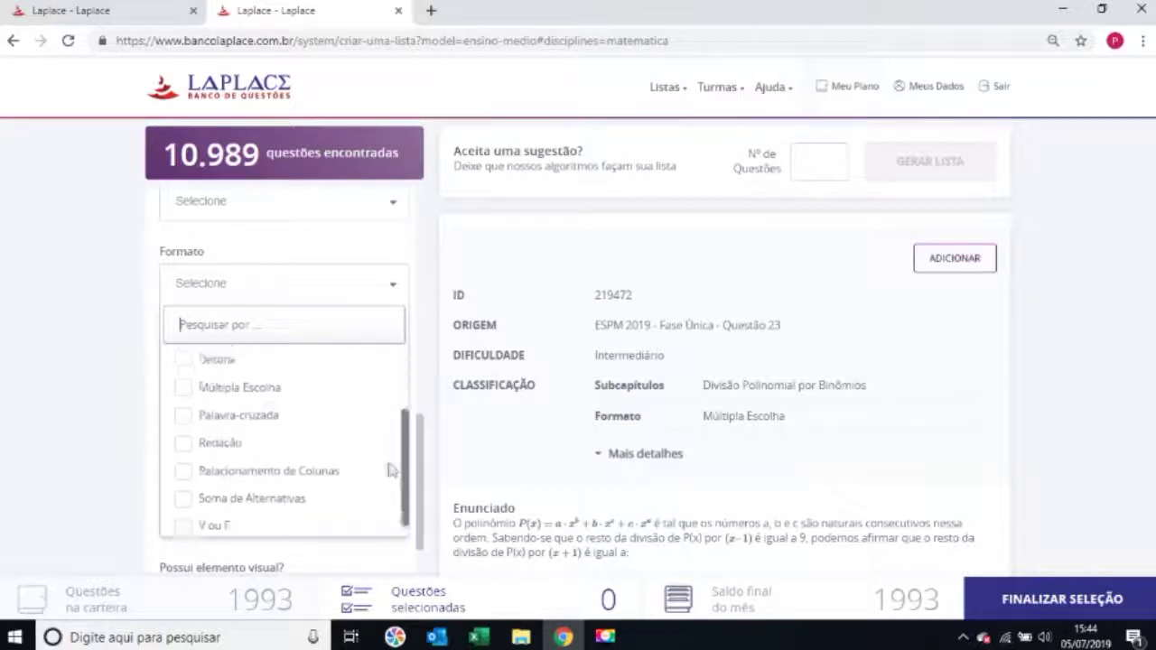
click(96, 433)
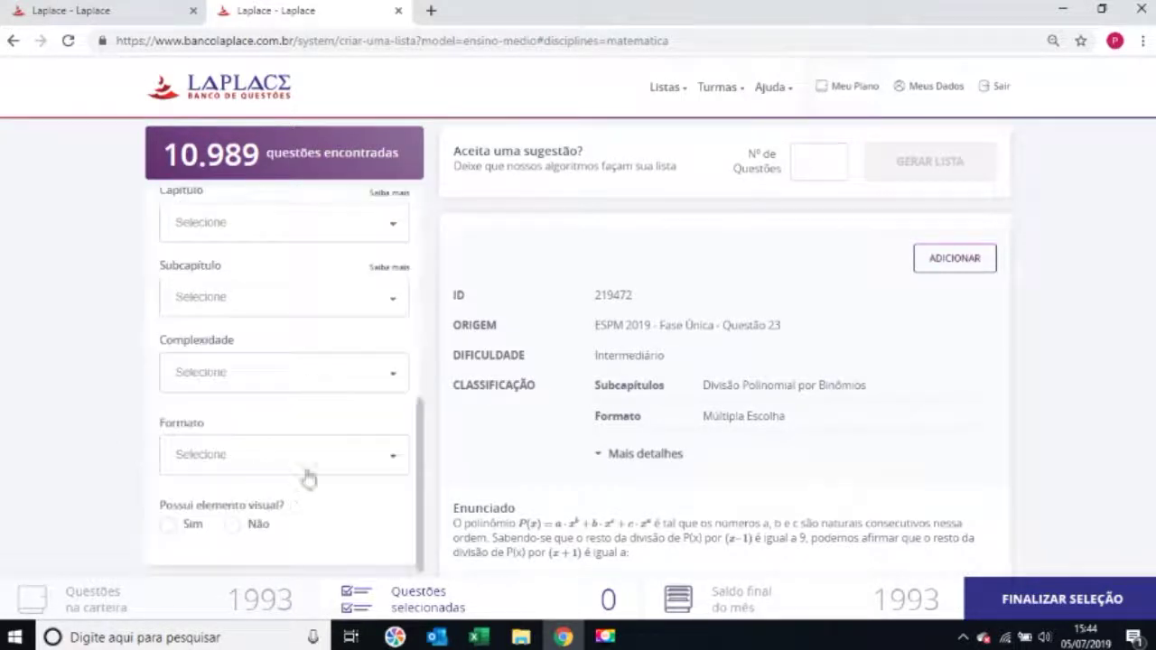
click(240, 453)
click(149, 454)
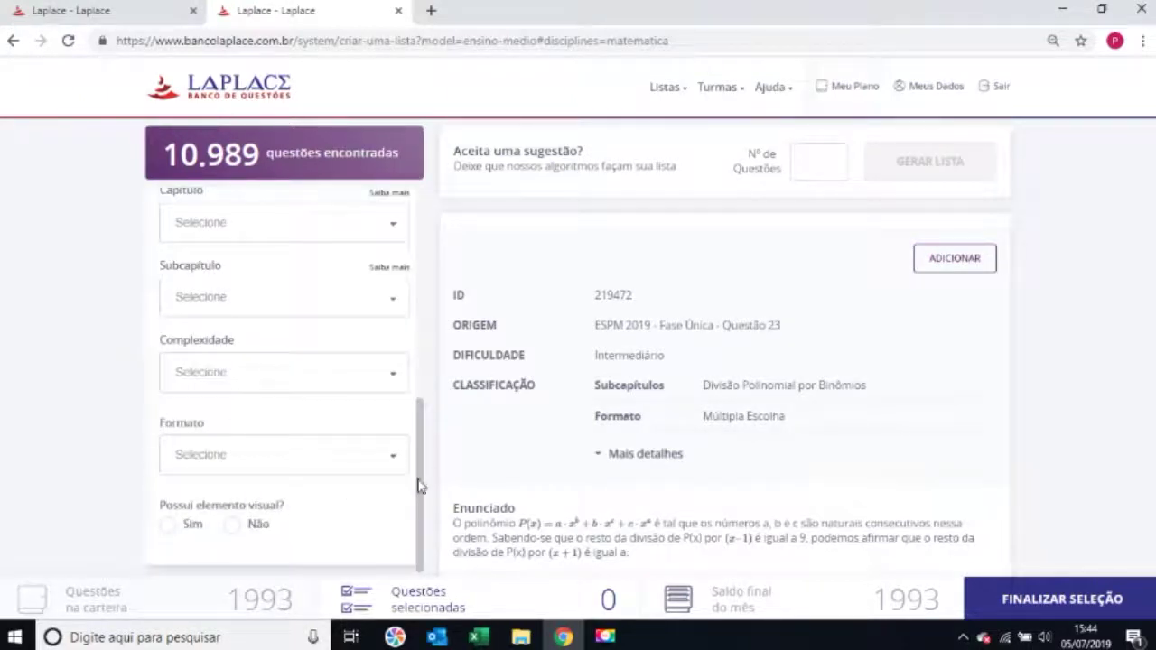
Filter for questions that have a visual element located in the Enunciado
click(166, 531)
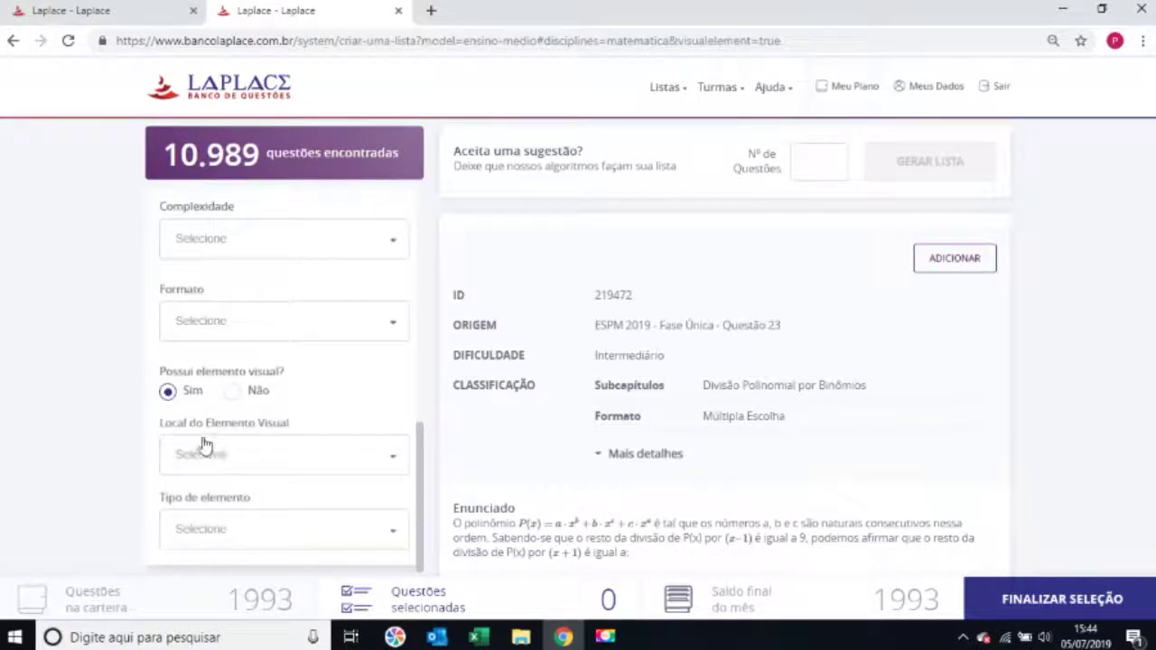
click(204, 456)
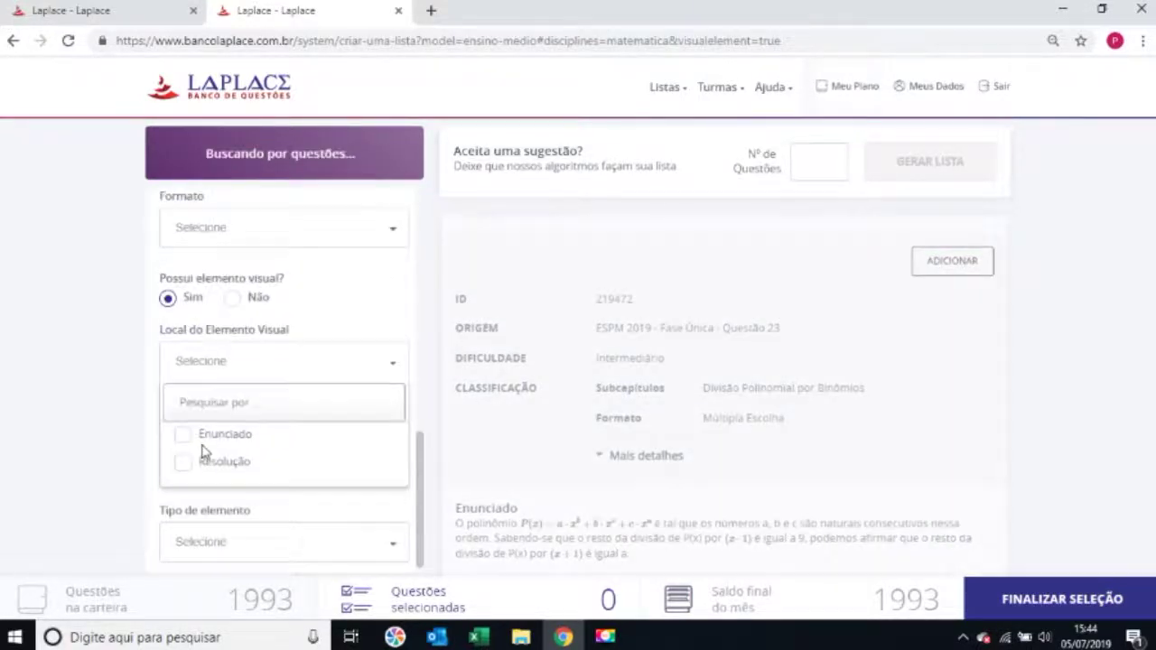
click(182, 438)
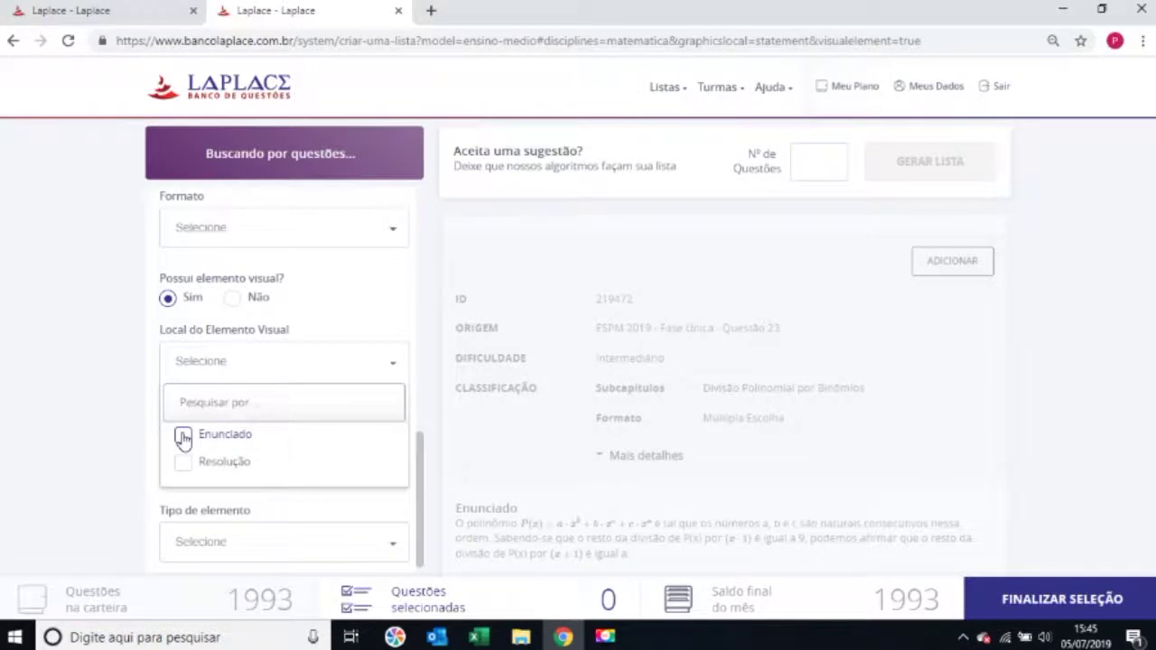
Look through the visual element types offered by the Tipo de elemento filter
click(208, 536)
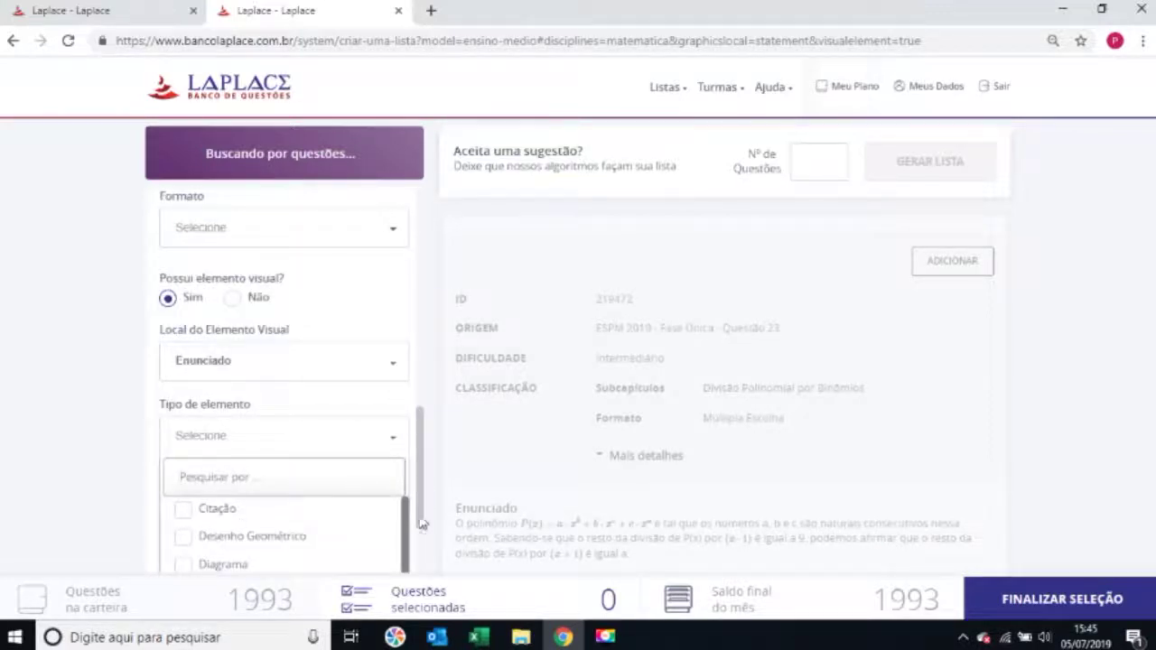
scroll(420, 520, down, 2)
scroll(408, 453, down, 1)
drag(406, 454, 418, 421)
scroll(408, 416, down, 1)
scroll(409, 424, up, 1)
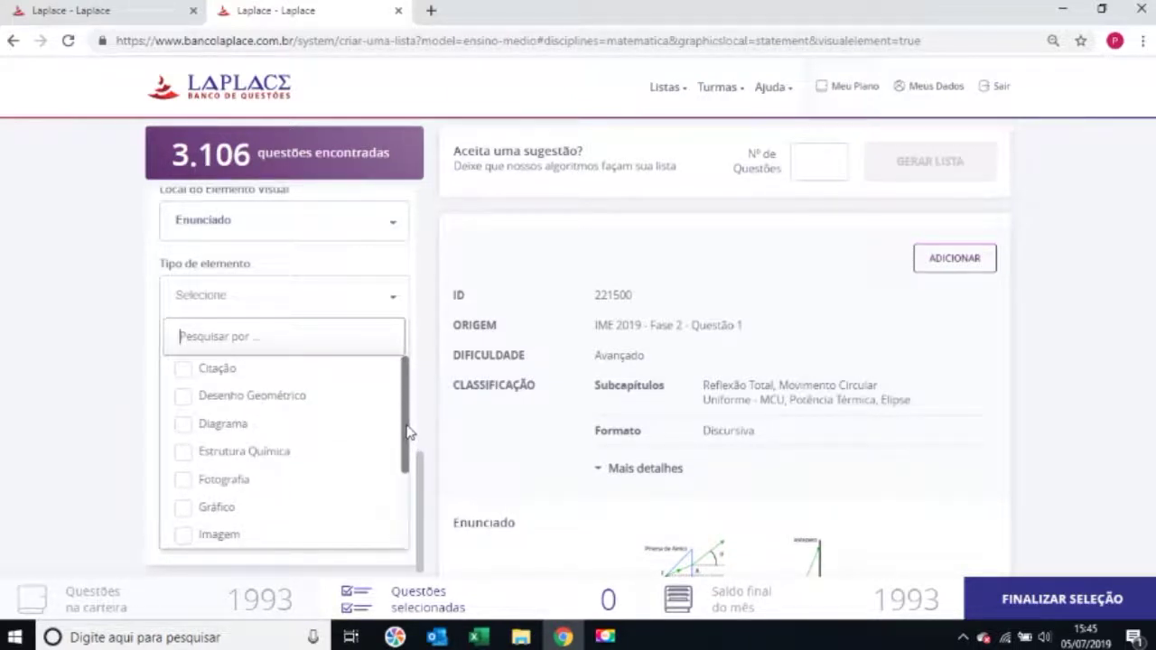
Restrict the visual element type in the basic filters to Desenho Geométrico
click(181, 396)
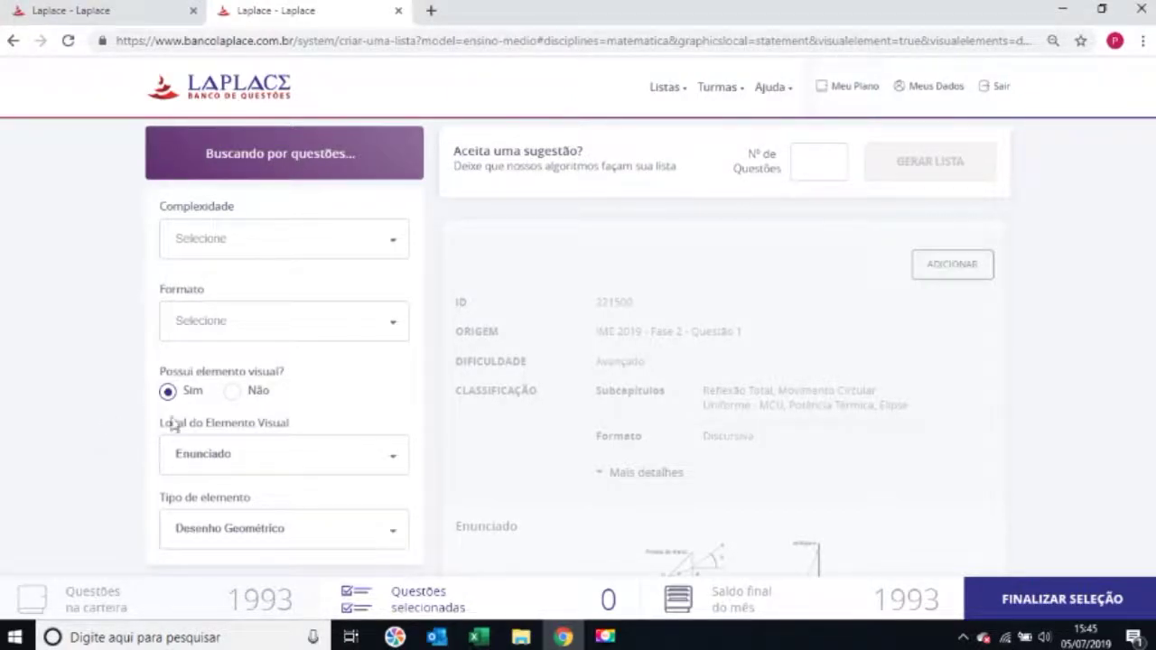
scroll(256, 440, up, 6)
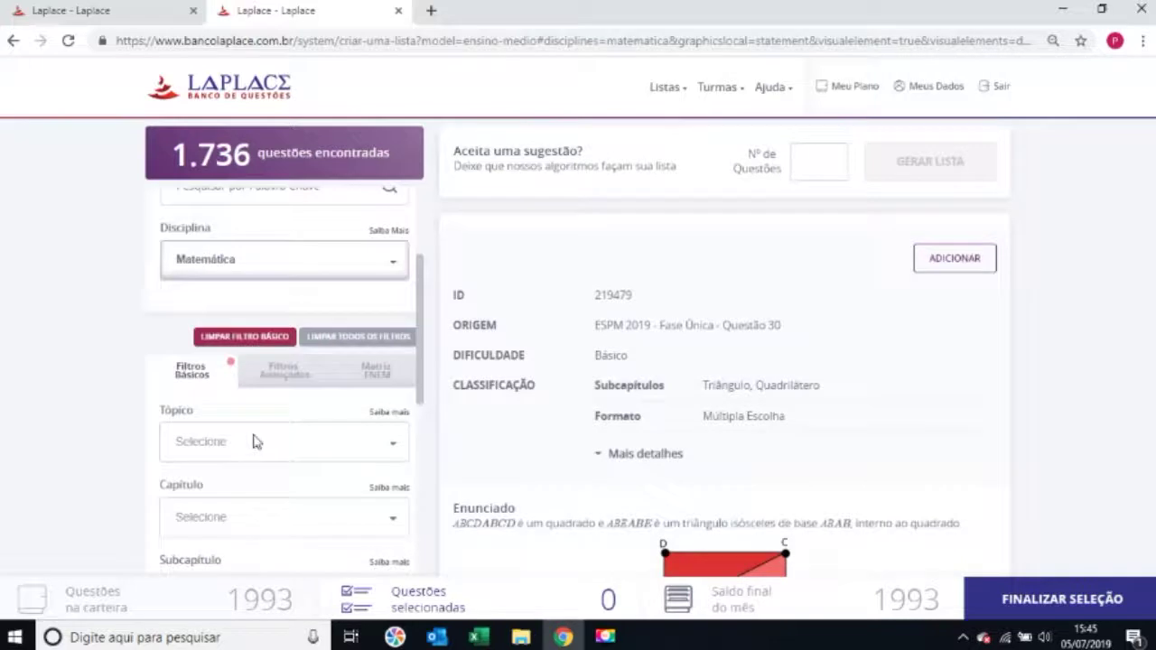
scroll(258, 477, down, 3)
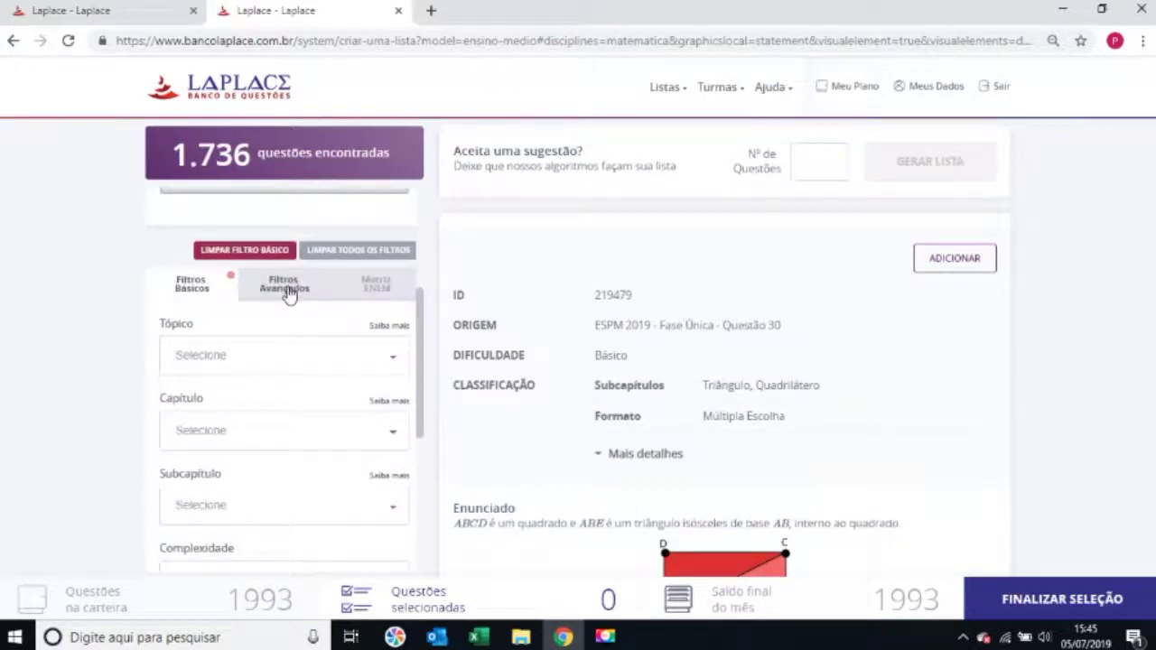
Show the advanced filters and view the education levels offered under Ensino without selecting any
click(289, 293)
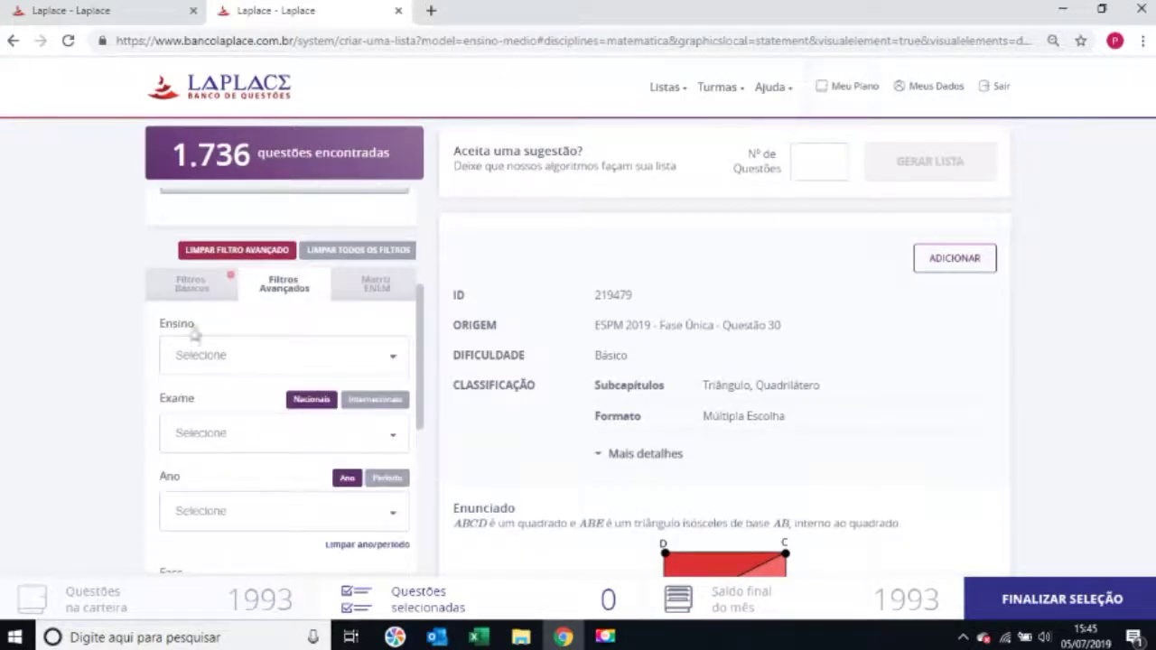
click(224, 358)
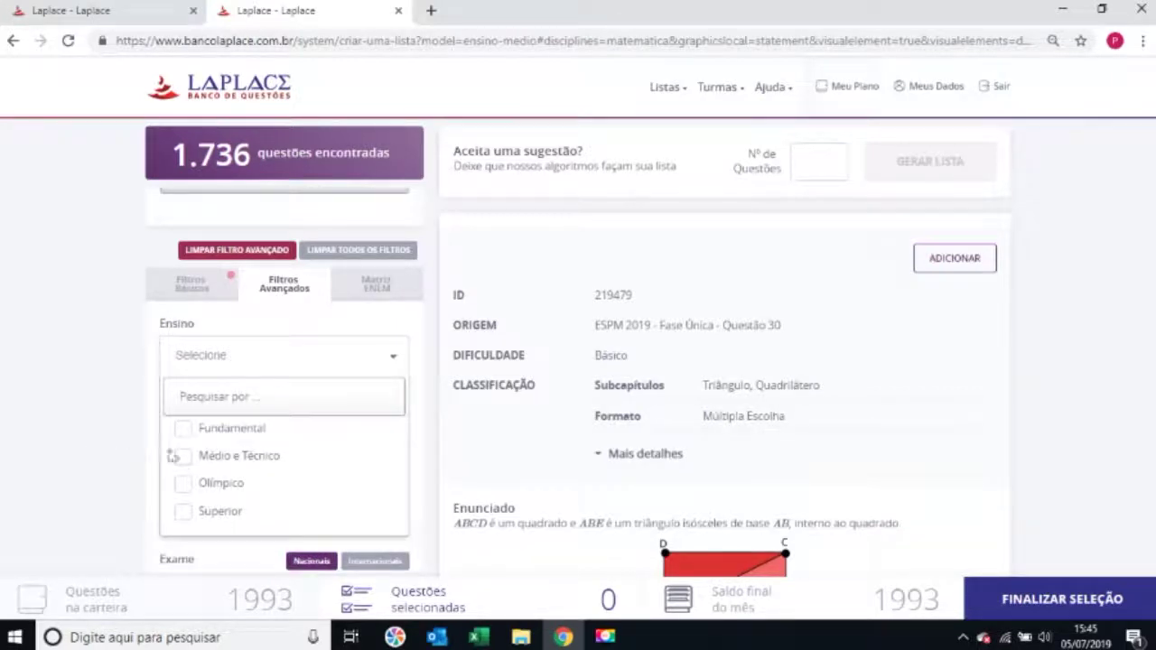
click(114, 422)
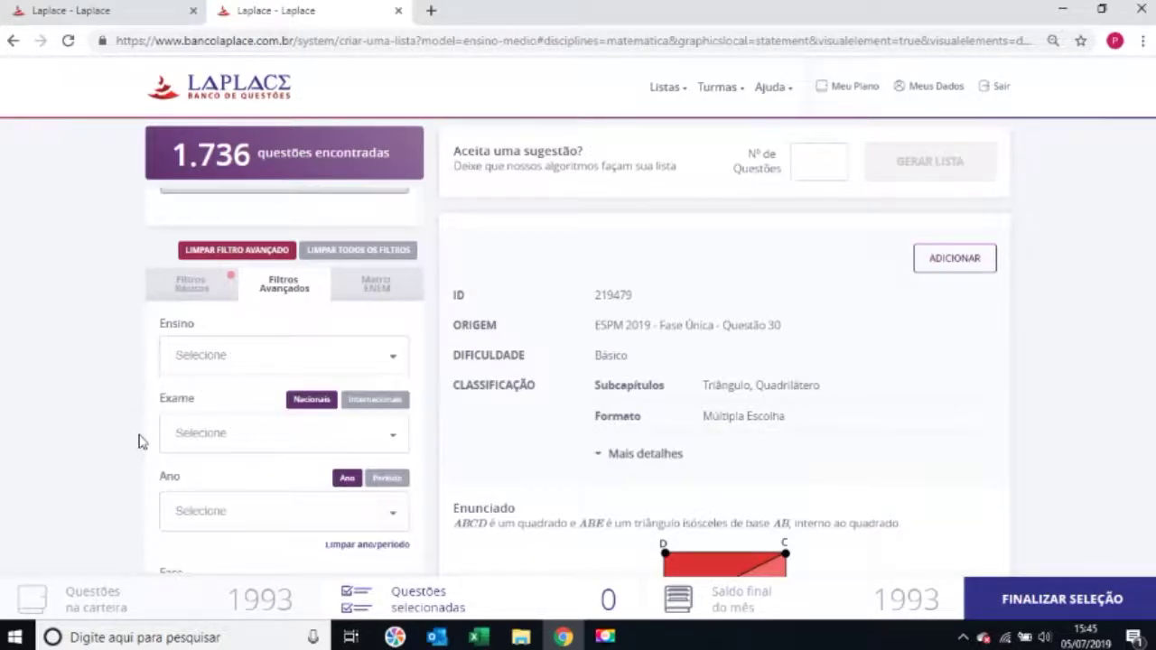
Filter the questions by the national exams FEI and ITA
click(204, 443)
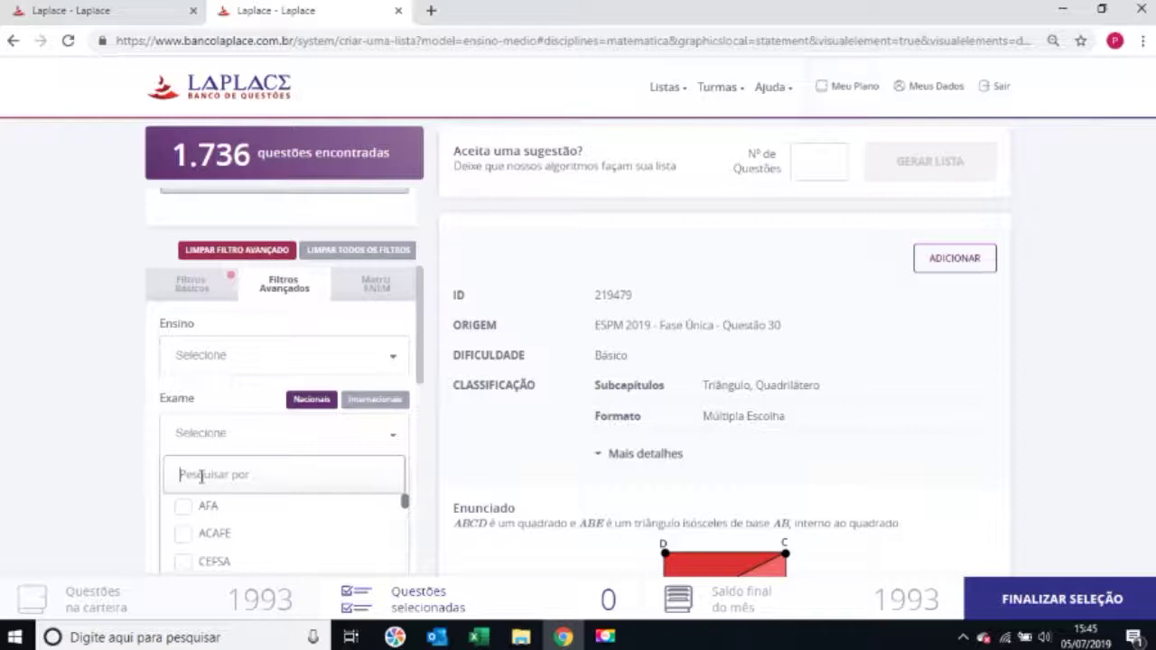
text(fei)
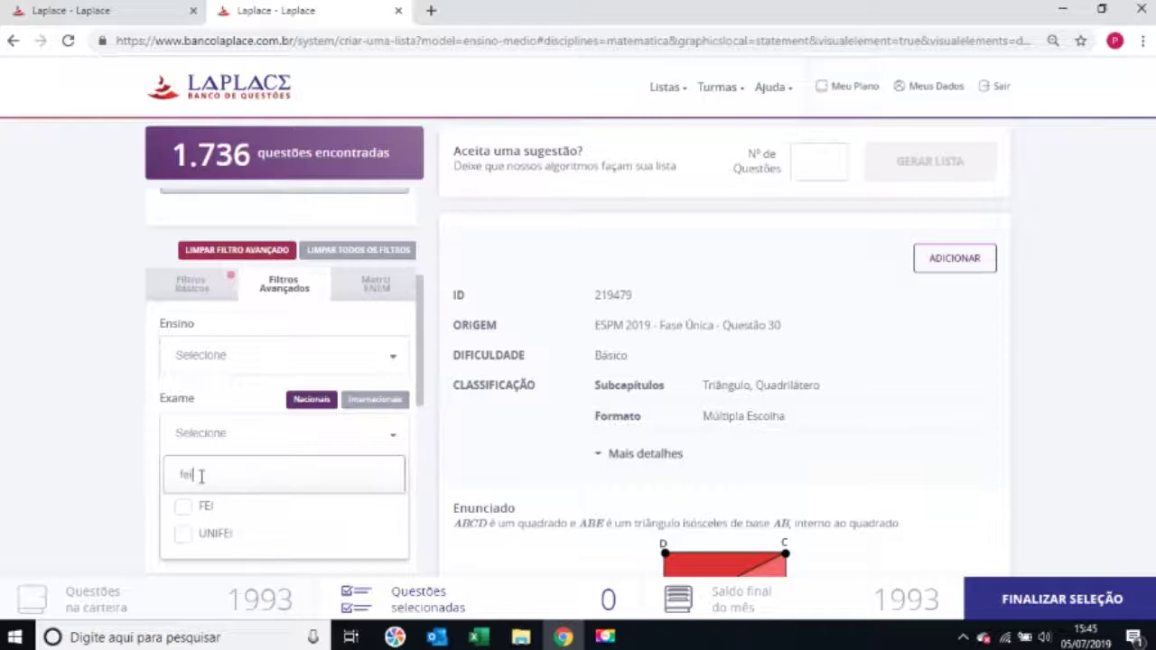
click(183, 508)
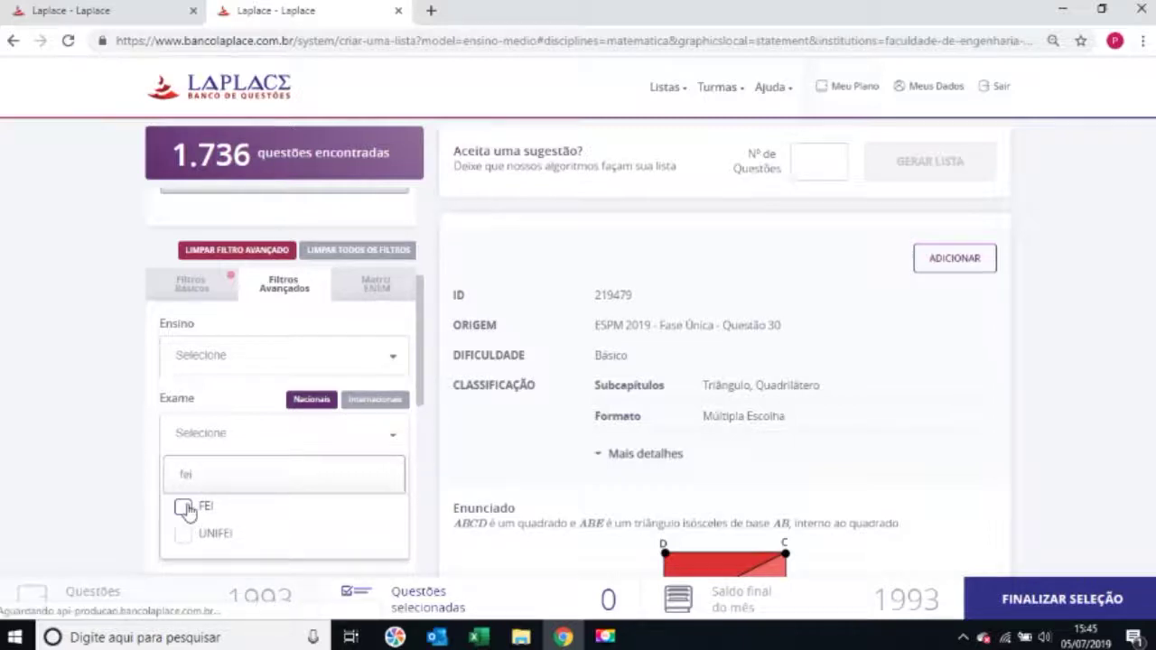
click(219, 437)
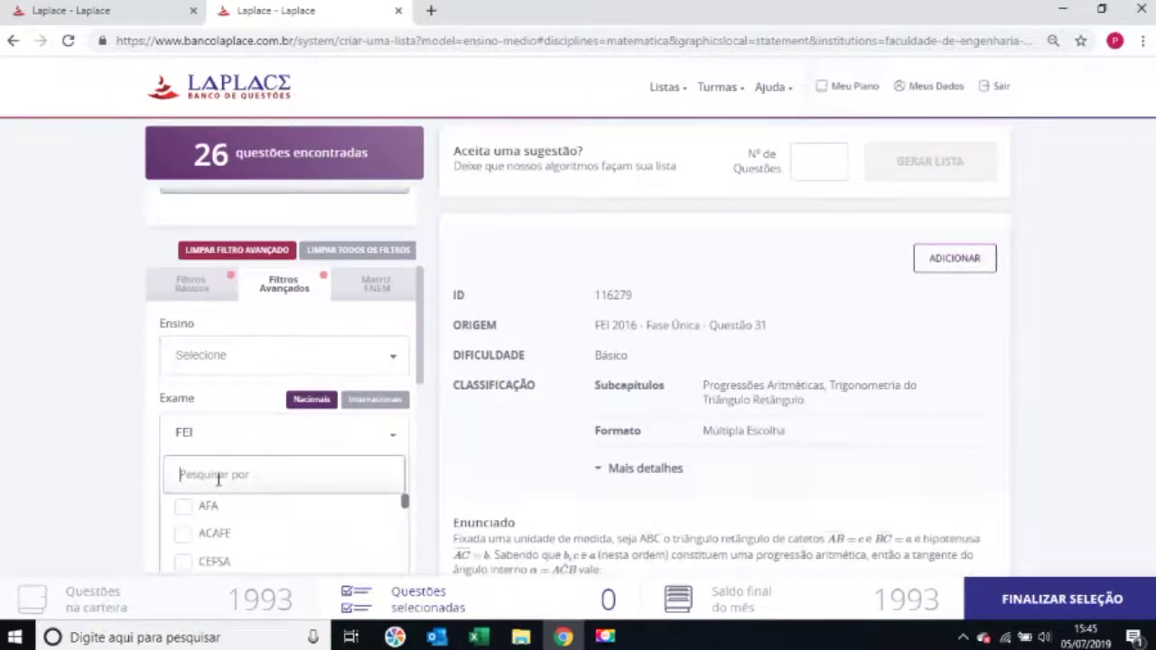
text(ita)
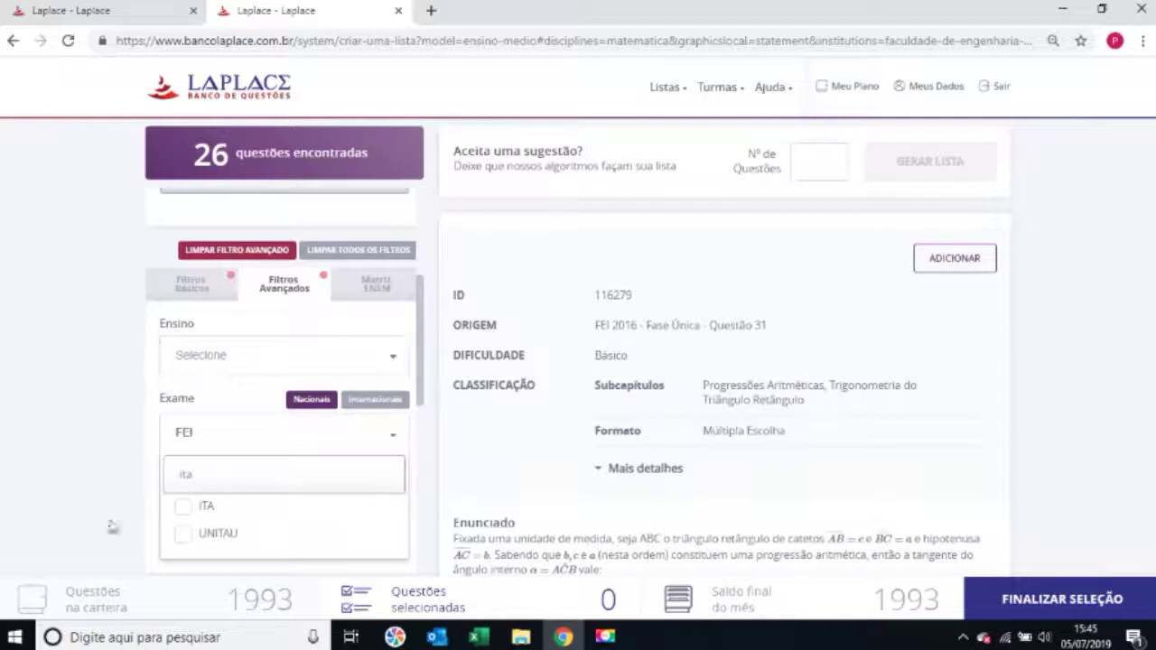
click(185, 507)
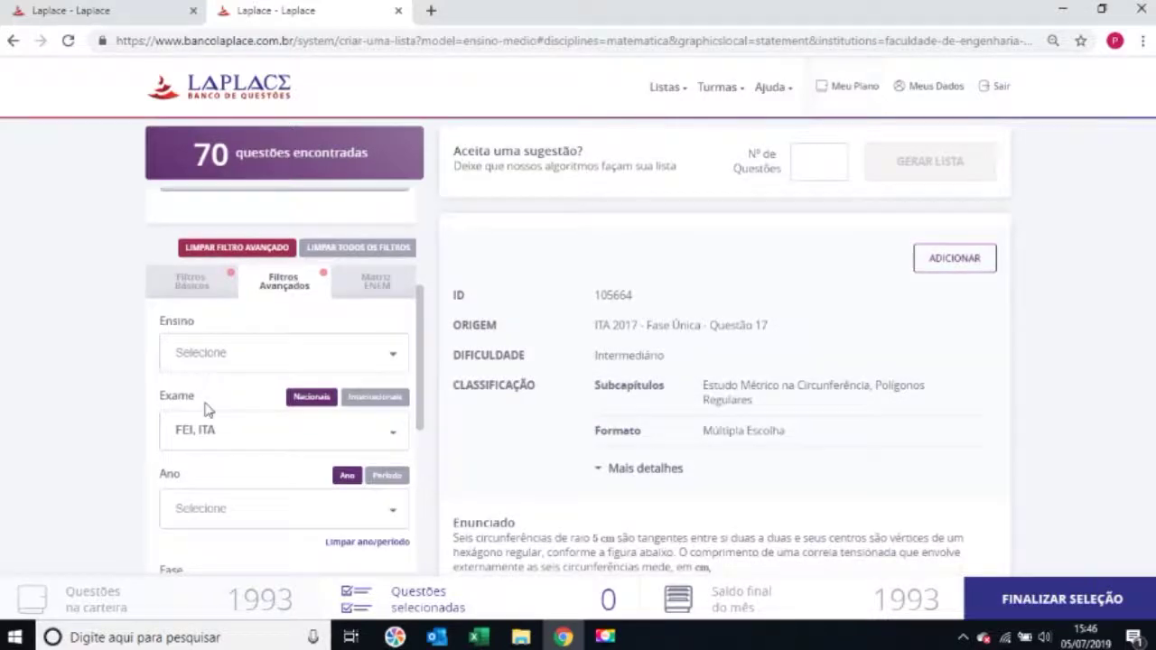
Look through the full list of years offered by the Ano filter and close it without a selection
scroll(209, 371, down, 2)
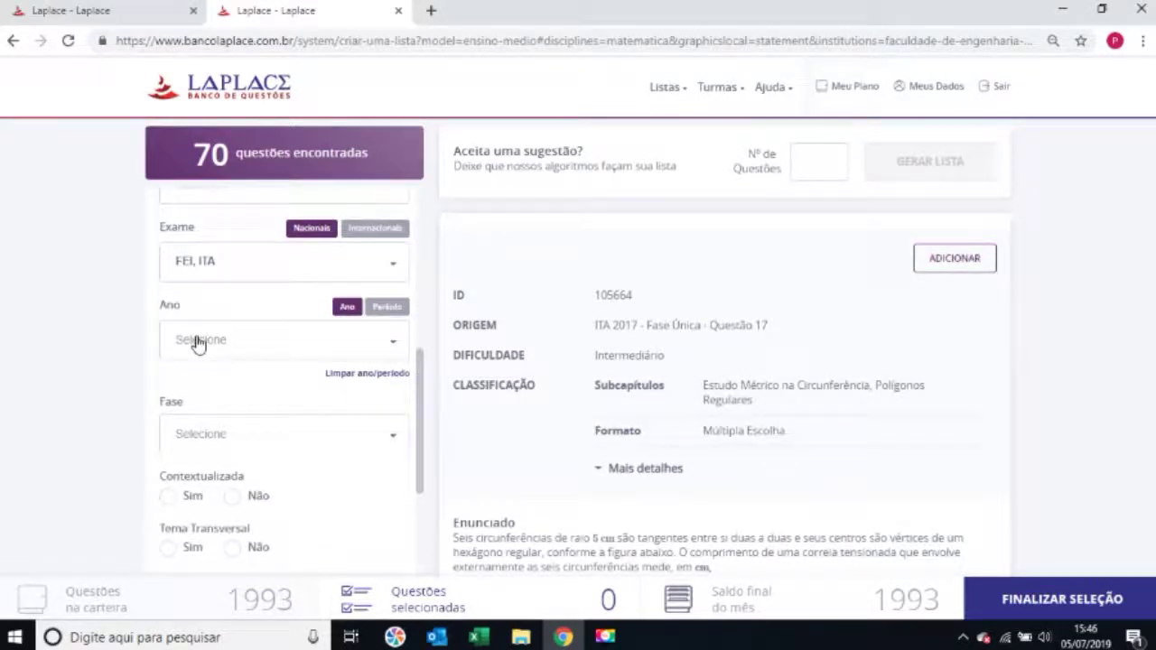
click(197, 345)
scroll(296, 449, down, 3)
scroll(293, 452, down, 14)
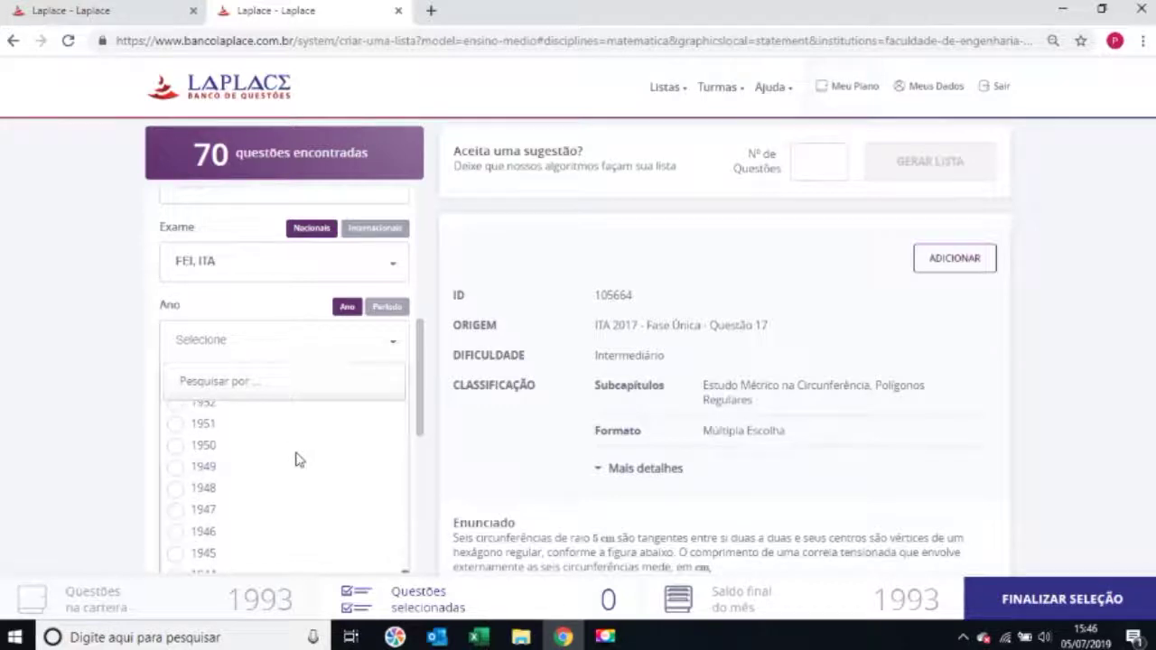
drag(420, 414, 400, 451)
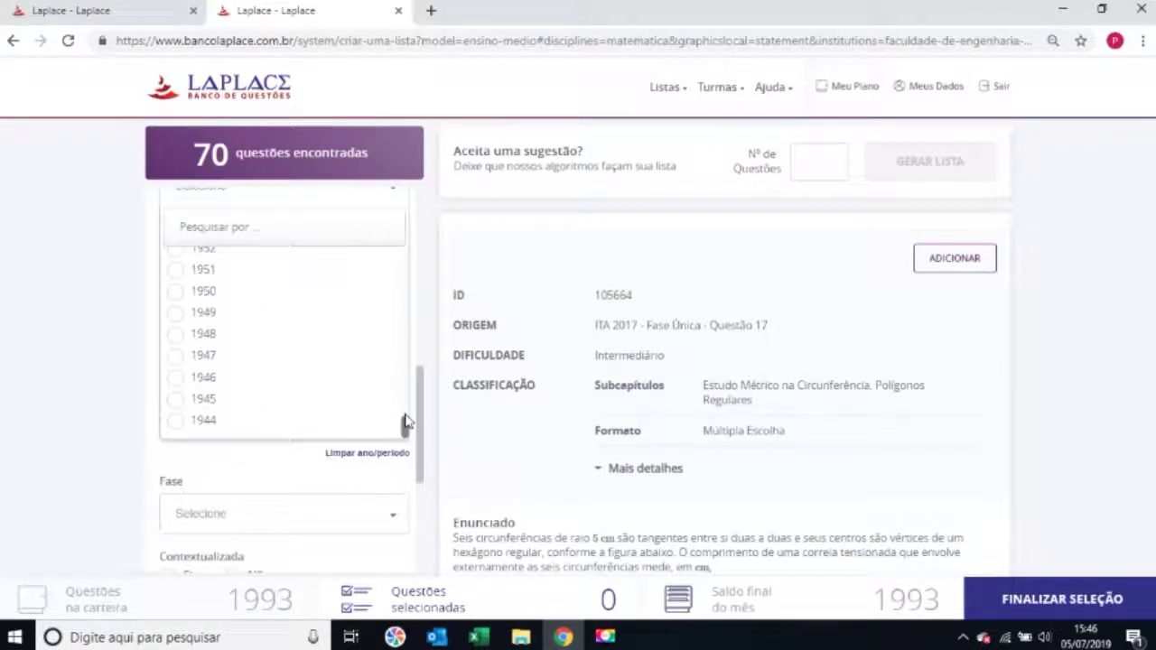
drag(404, 427, 406, 261)
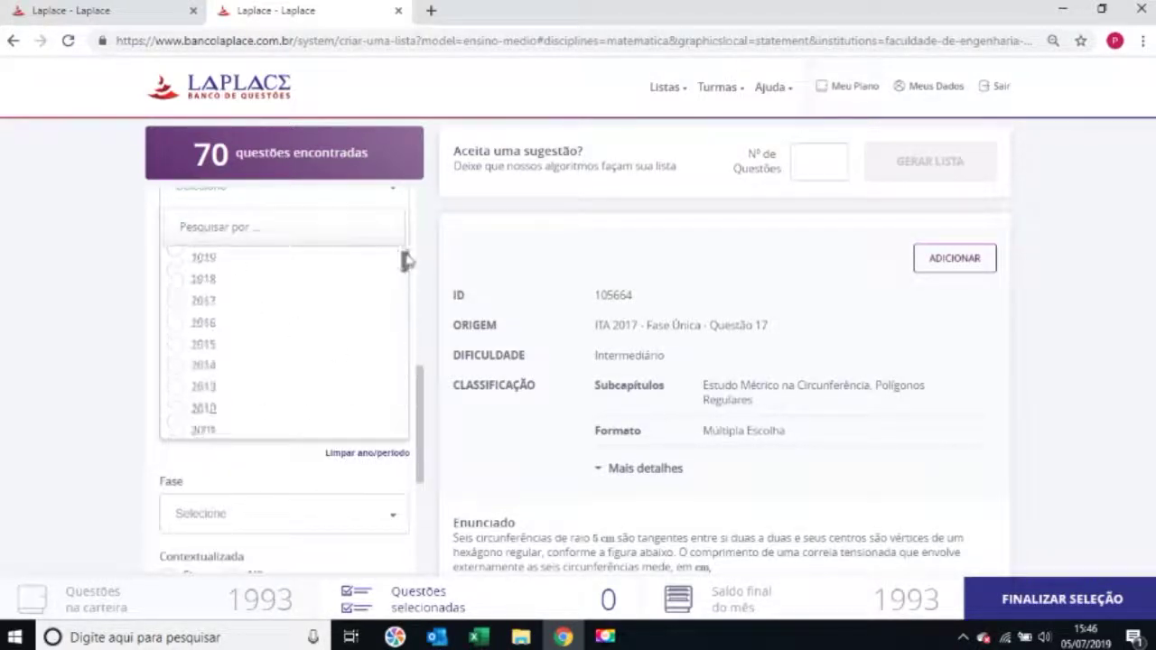
click(108, 353)
scroll(227, 329, up, 2)
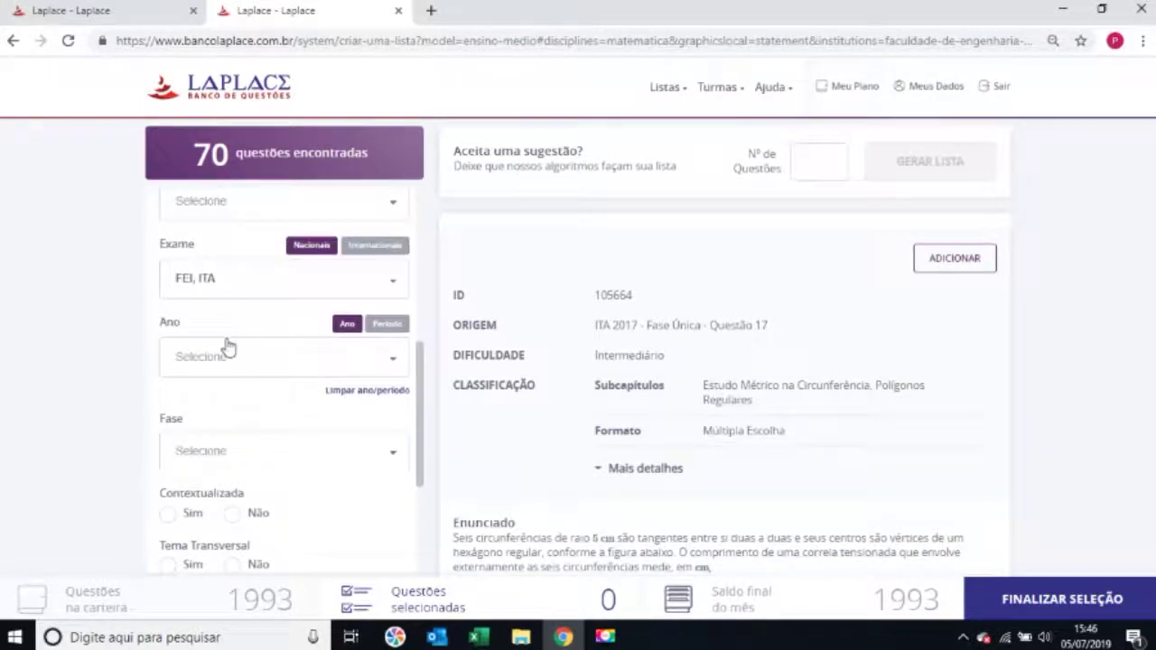
Switch the Ano filter to Período and view the exam phases offered under Fase without selecting any
click(379, 327)
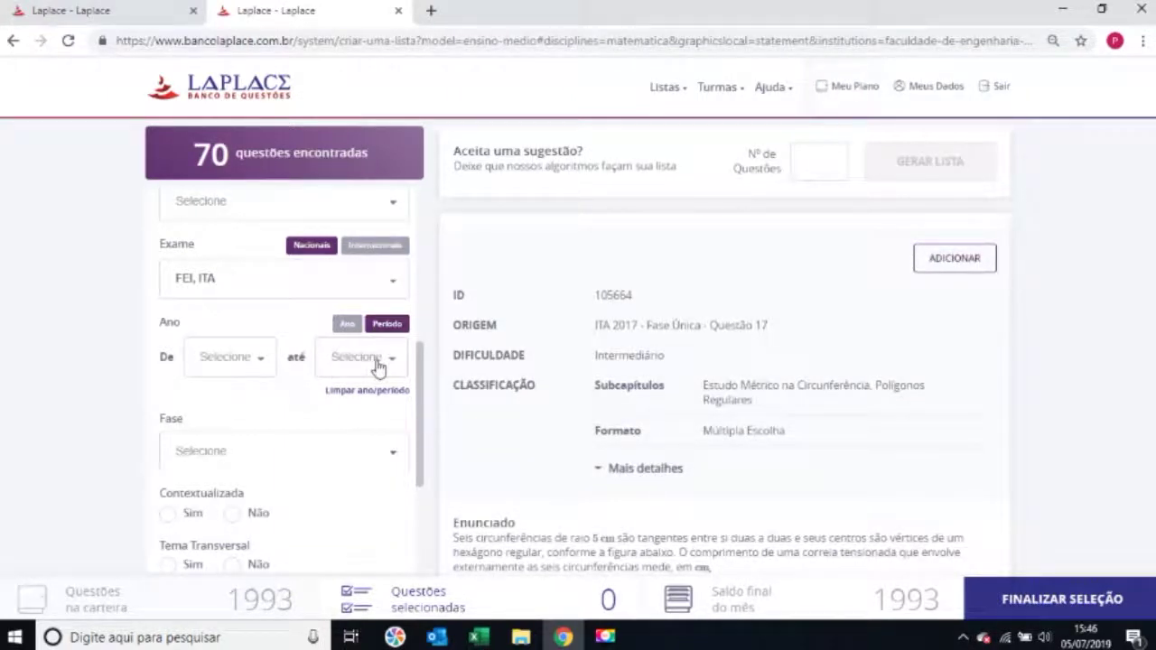
click(207, 457)
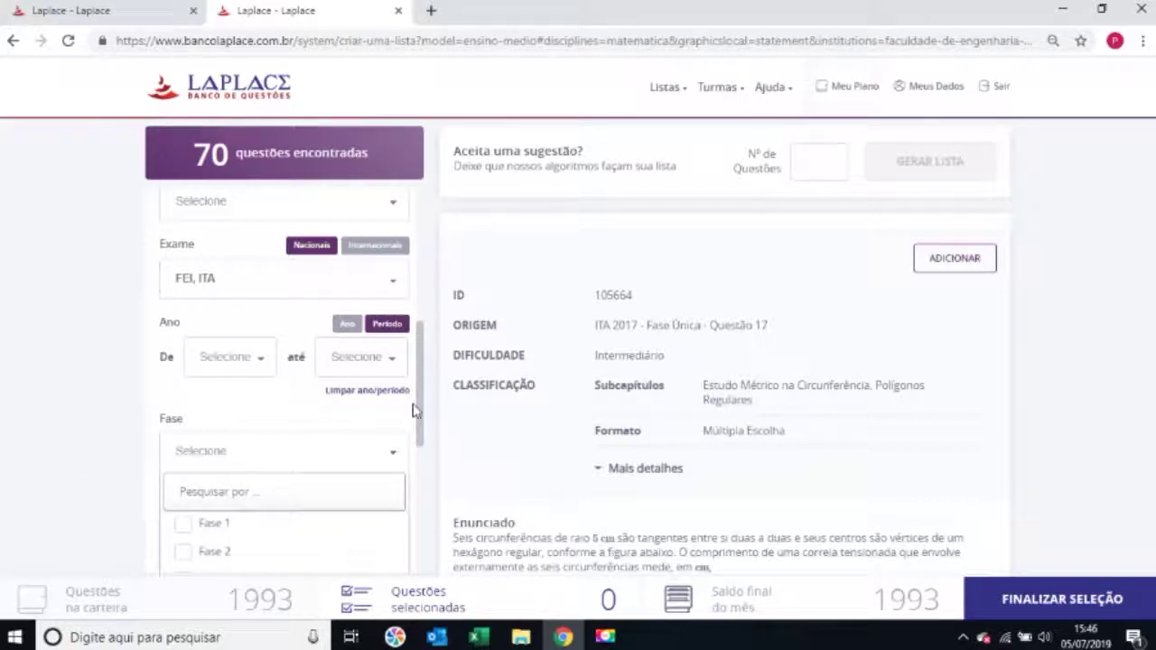
drag(421, 408, 418, 479)
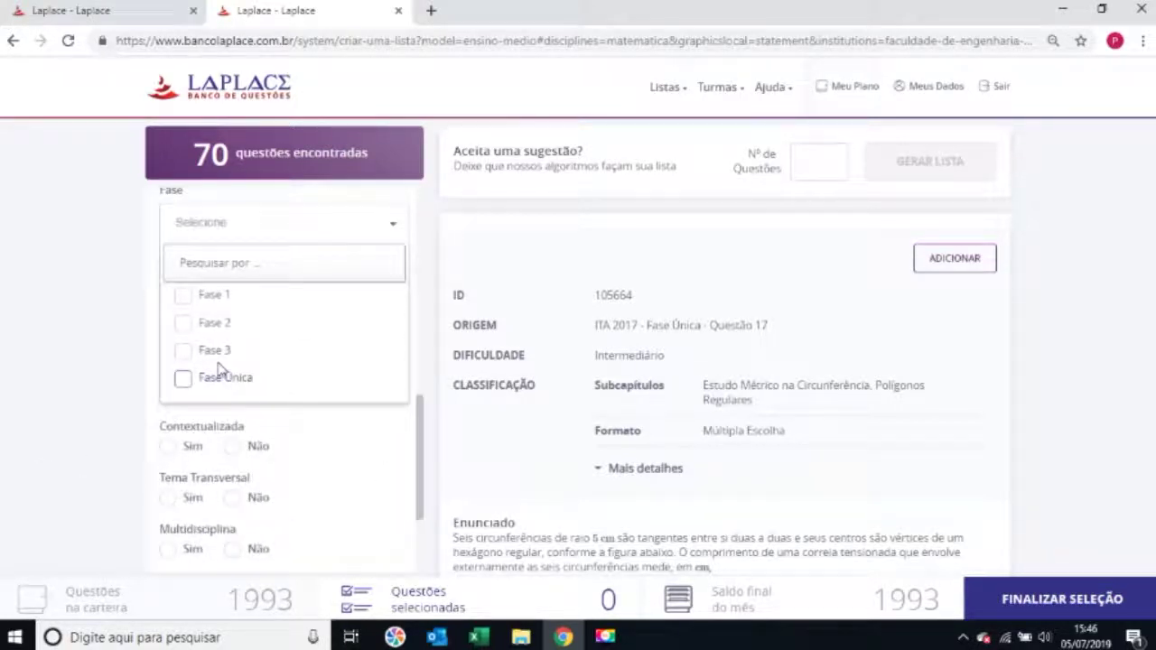
click(107, 364)
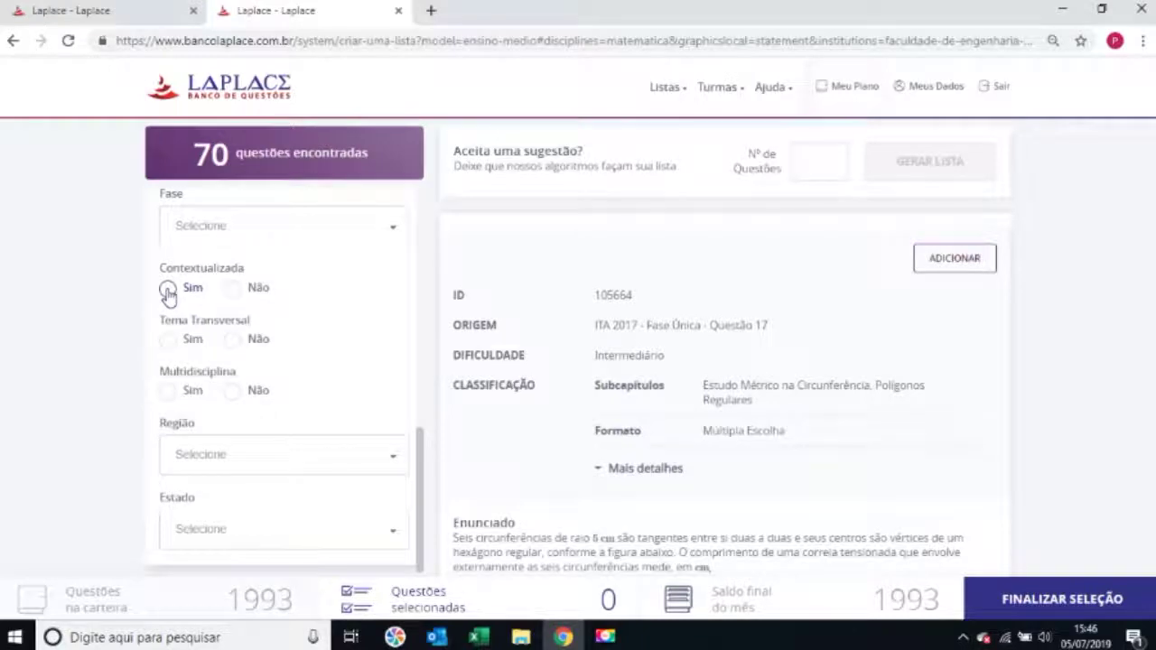
Set Tema Transversal to Sim and look through the themes offered under Temas without selecting any
click(167, 341)
click(206, 405)
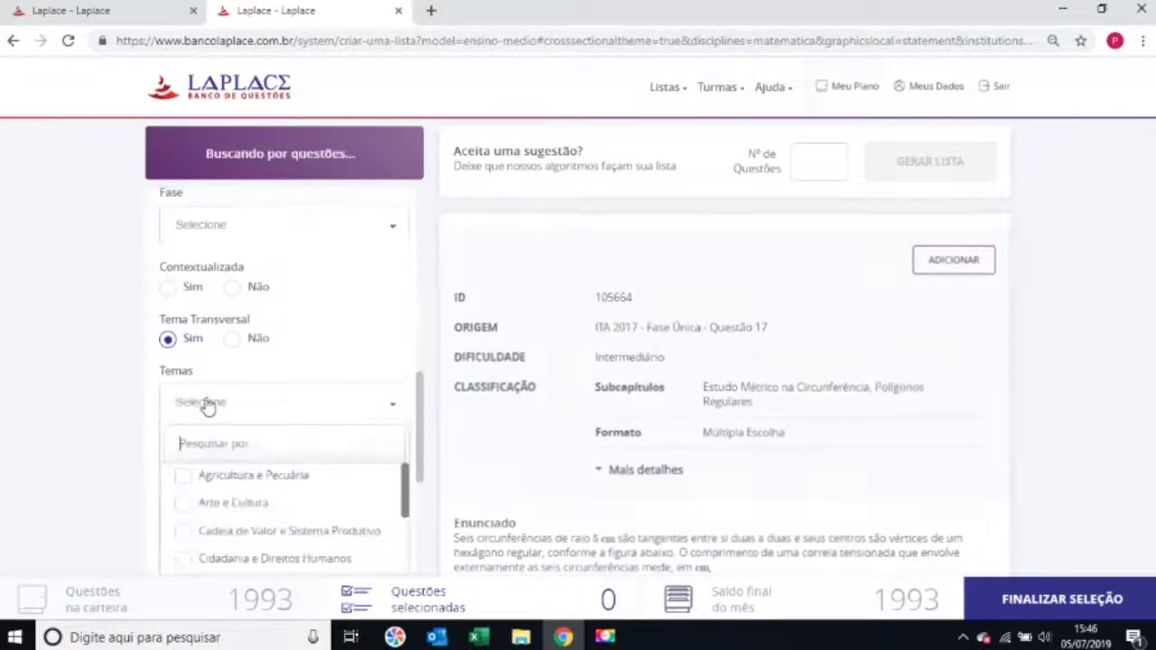
scroll(239, 441, down, 3)
drag(406, 250, 352, 322)
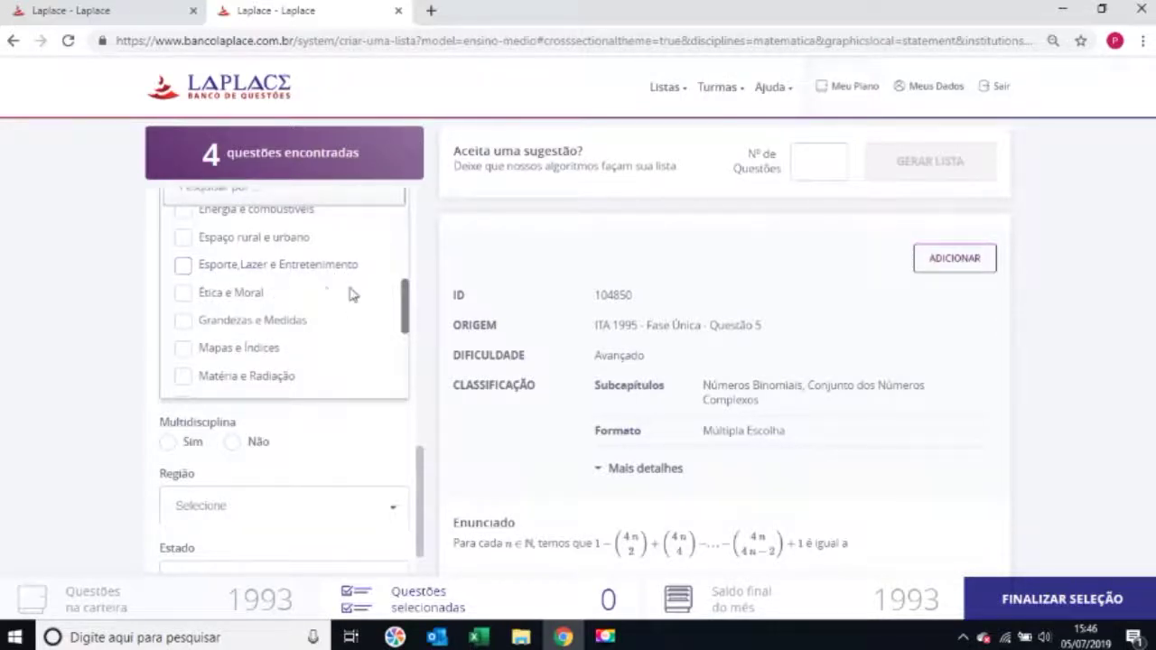
click(86, 284)
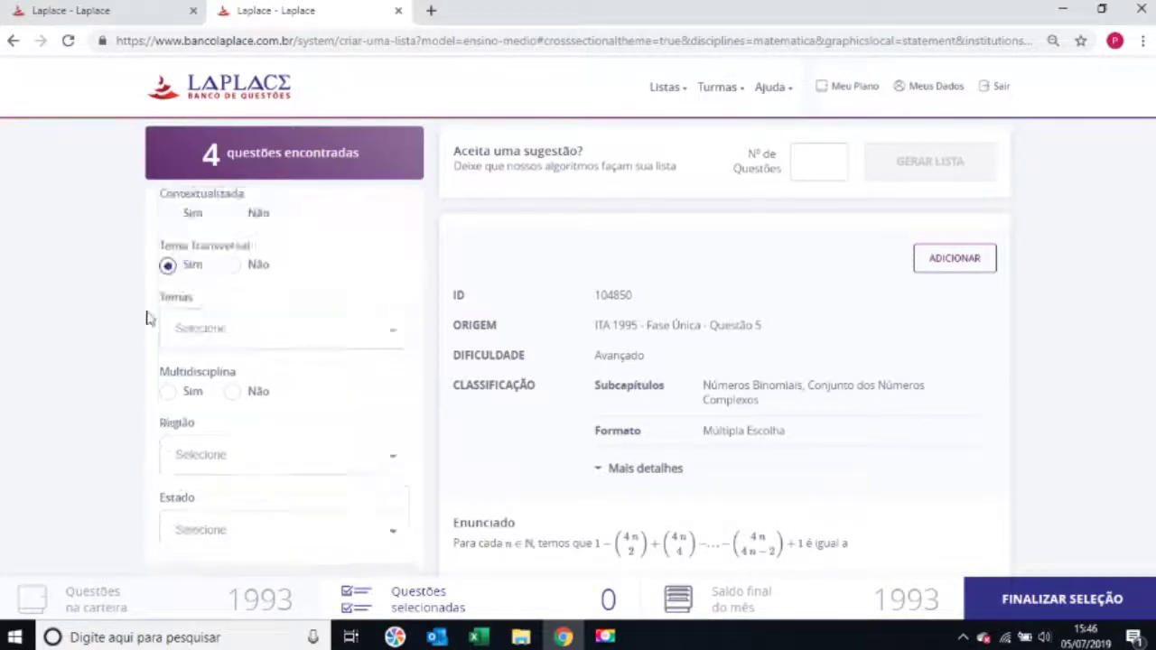
Set Multidisciplina to Sim and review the Temas list again without selecting a theme
click(168, 392)
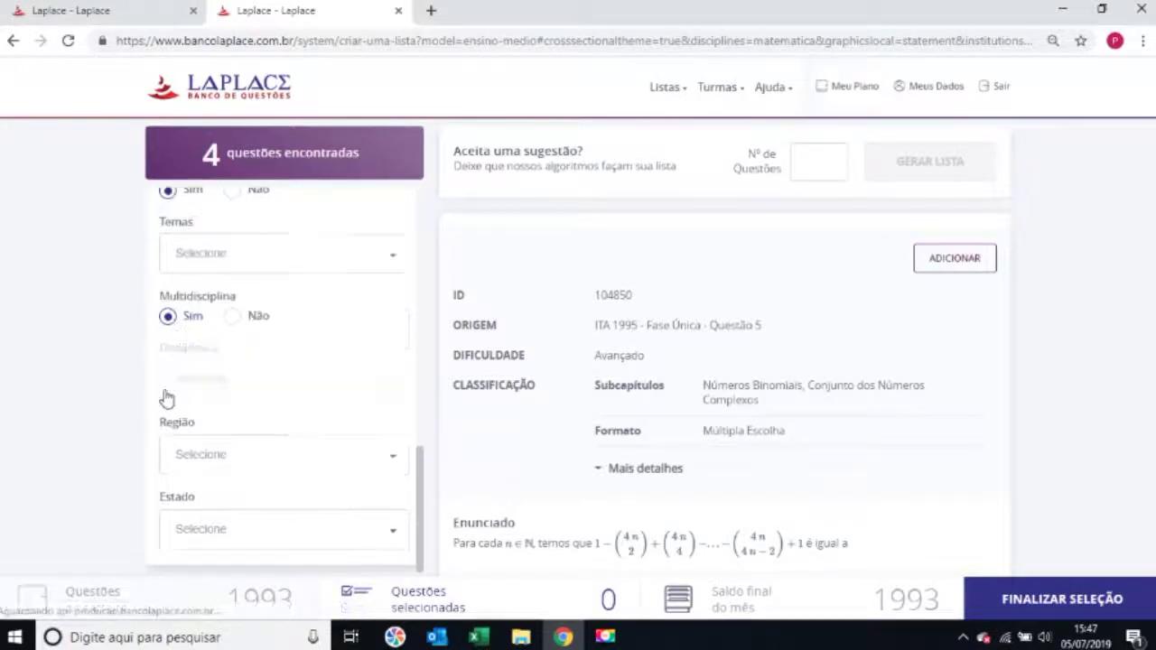
scroll(206, 379, up, 2)
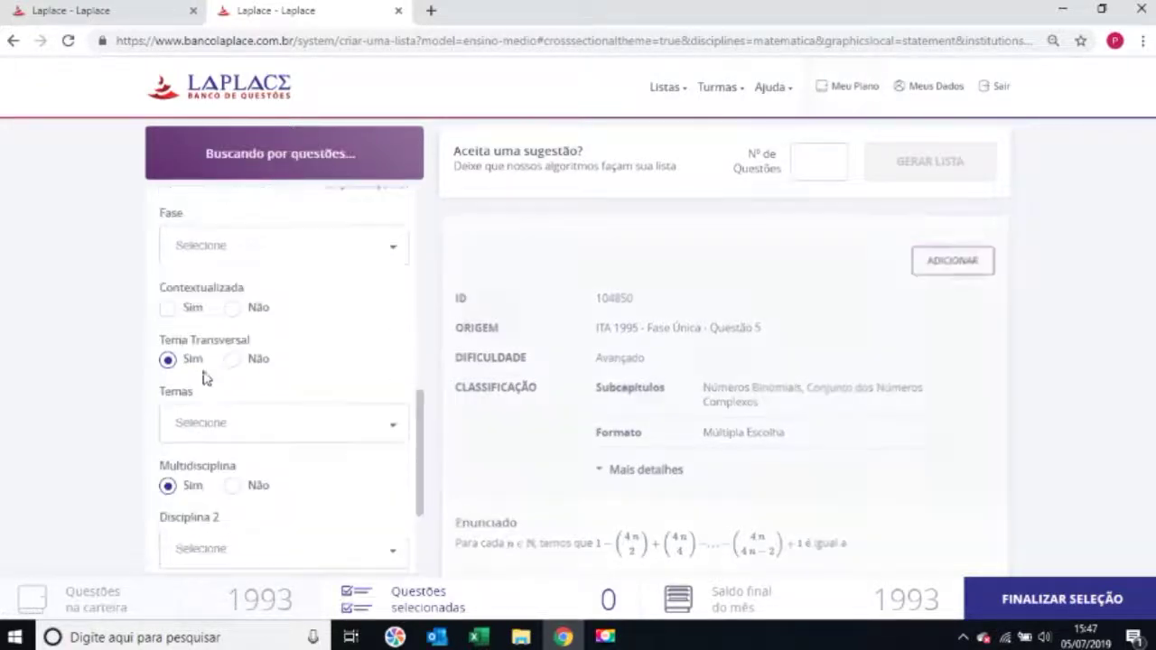
click(207, 432)
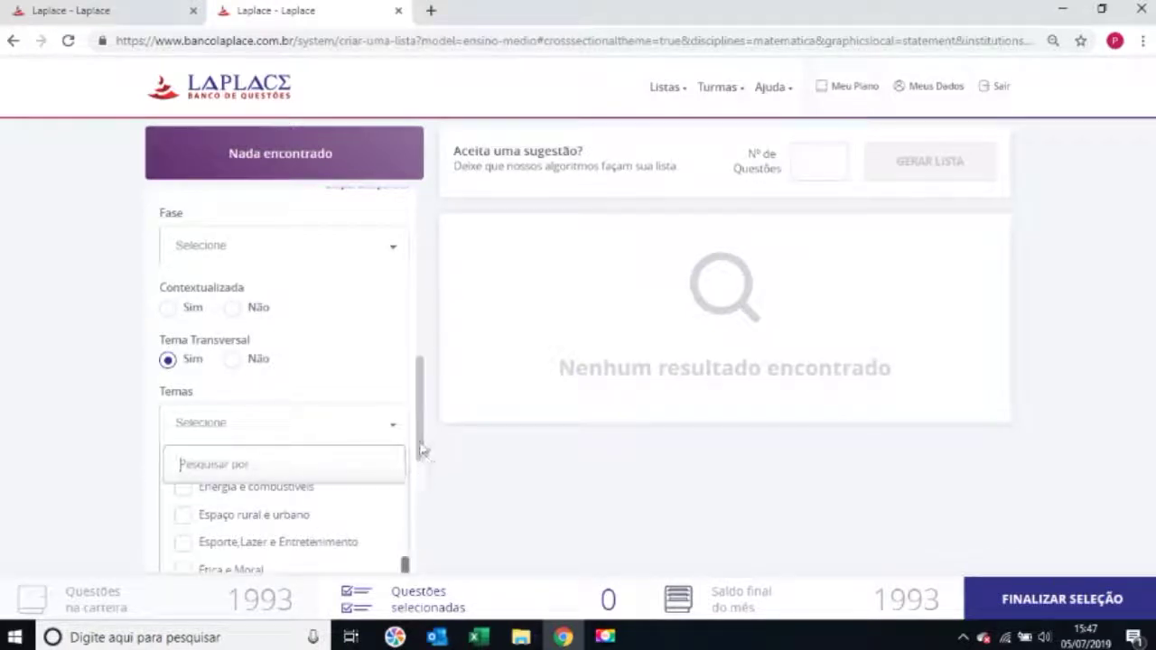
scroll(420, 449, down, 2)
scroll(305, 416, up, 4)
scroll(305, 415, up, 3)
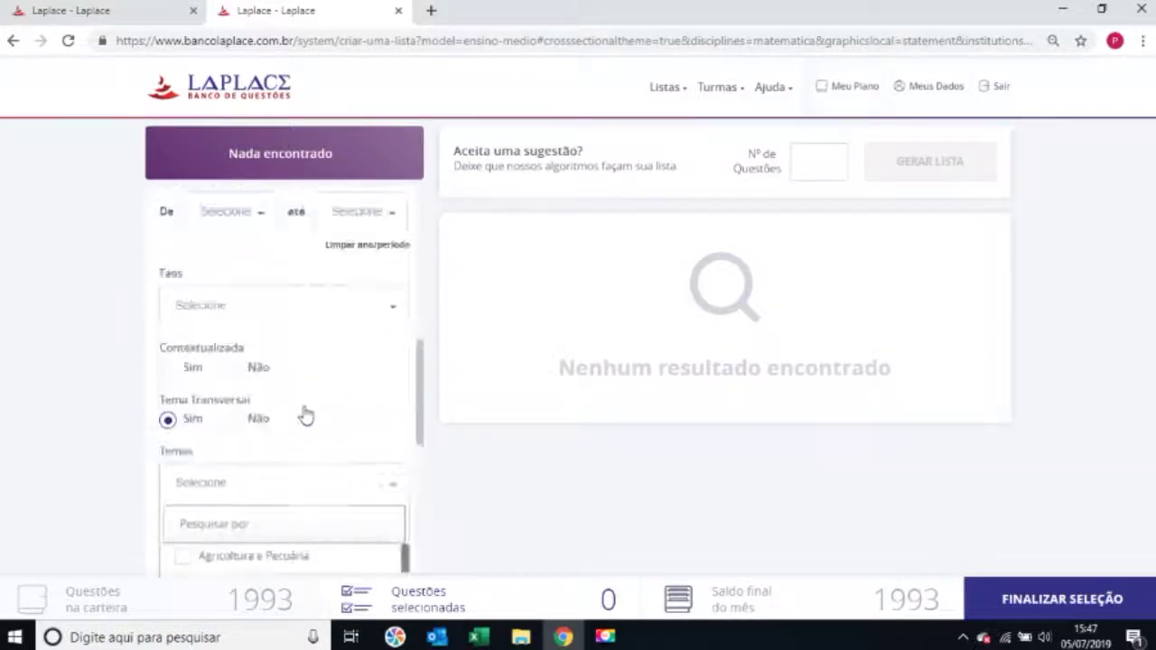
click(108, 443)
Look through the subjects offered for Disciplina 2 and select Biologia
drag(421, 412, 408, 540)
click(190, 387)
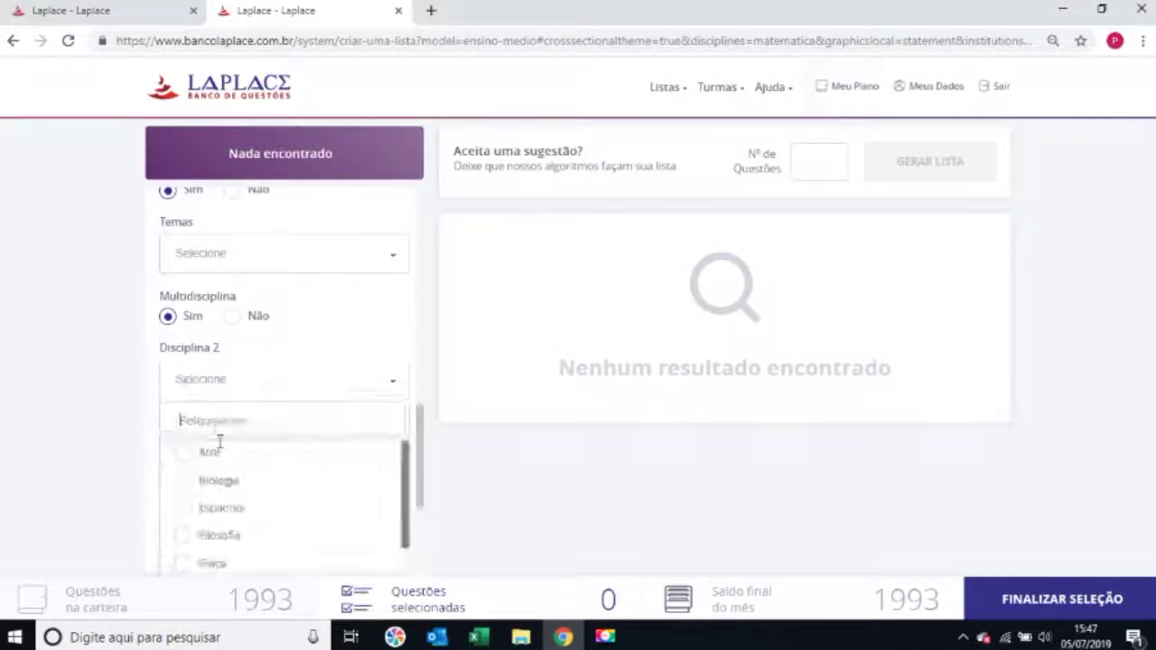
scroll(222, 467, down, 5)
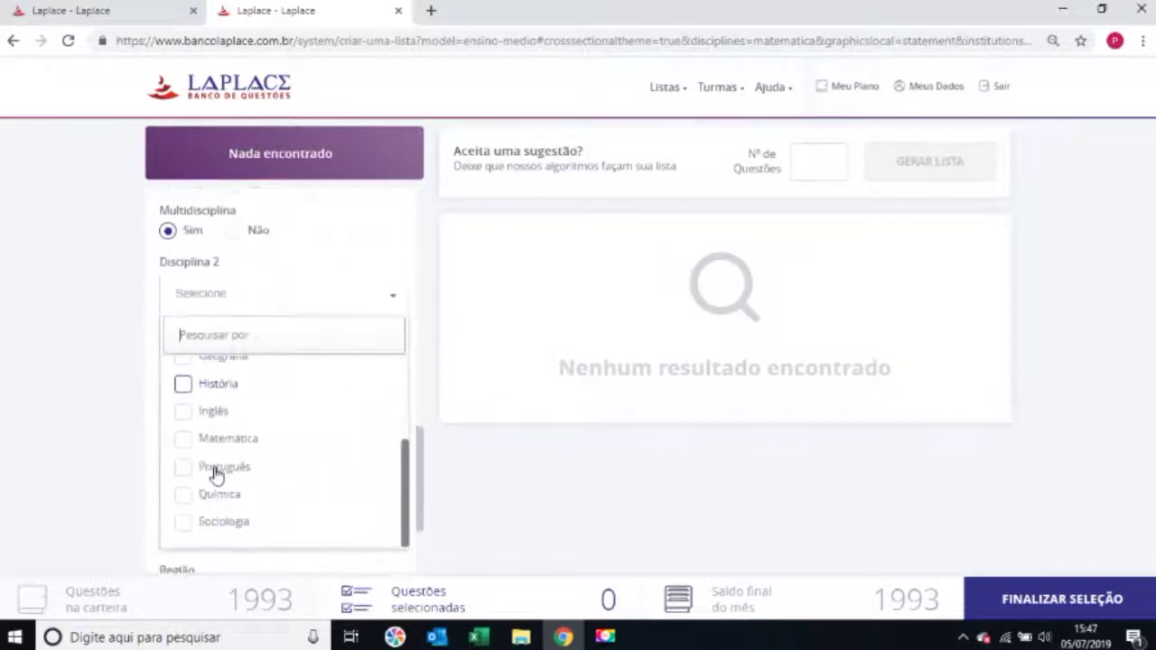
click(185, 440)
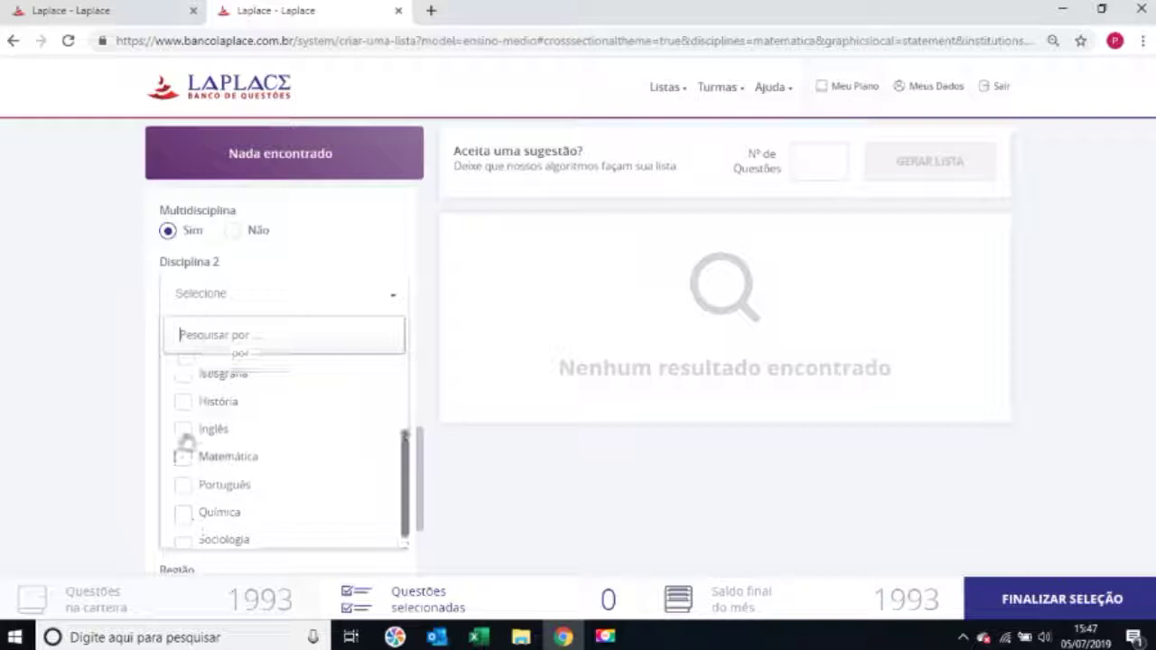
scroll(187, 445, up, 2)
click(185, 414)
scroll(185, 411, up, 2)
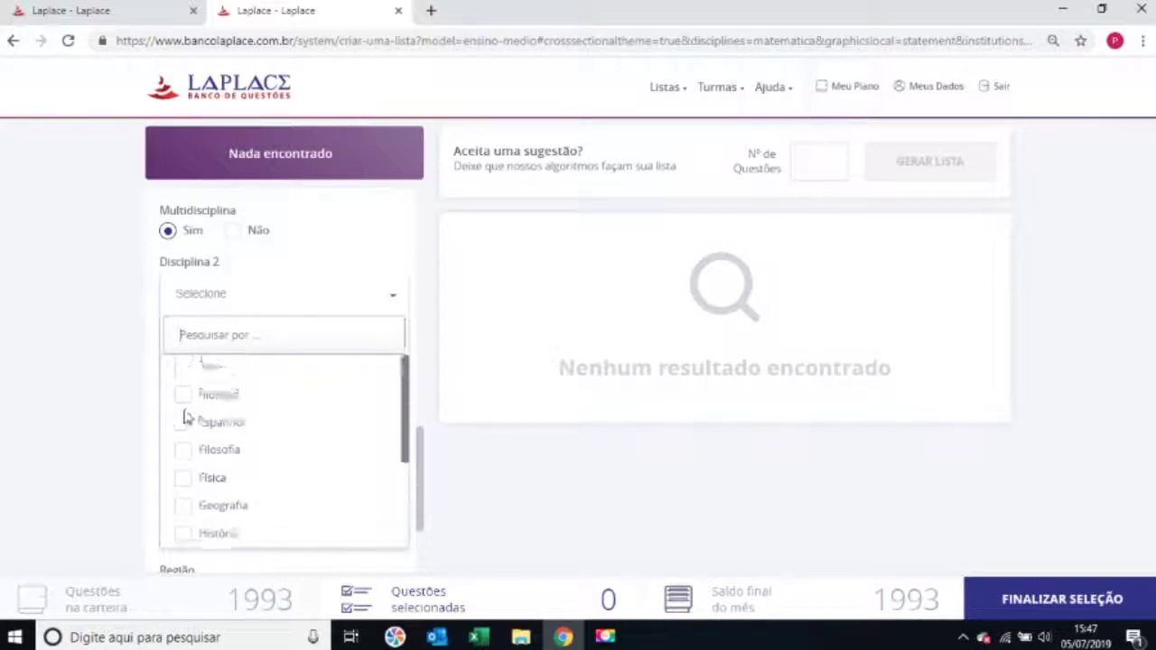
click(185, 397)
click(39, 349)
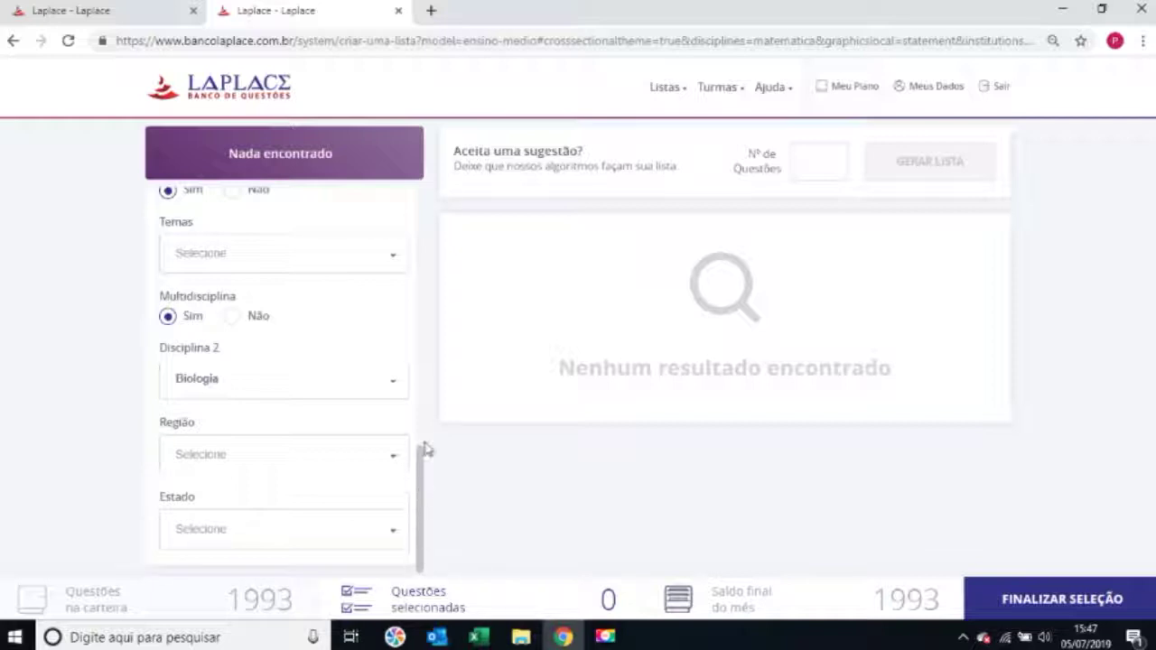
Clear all basic and advanced filters of the question search and confirm the reset
drag(421, 478, 426, 281)
click(351, 334)
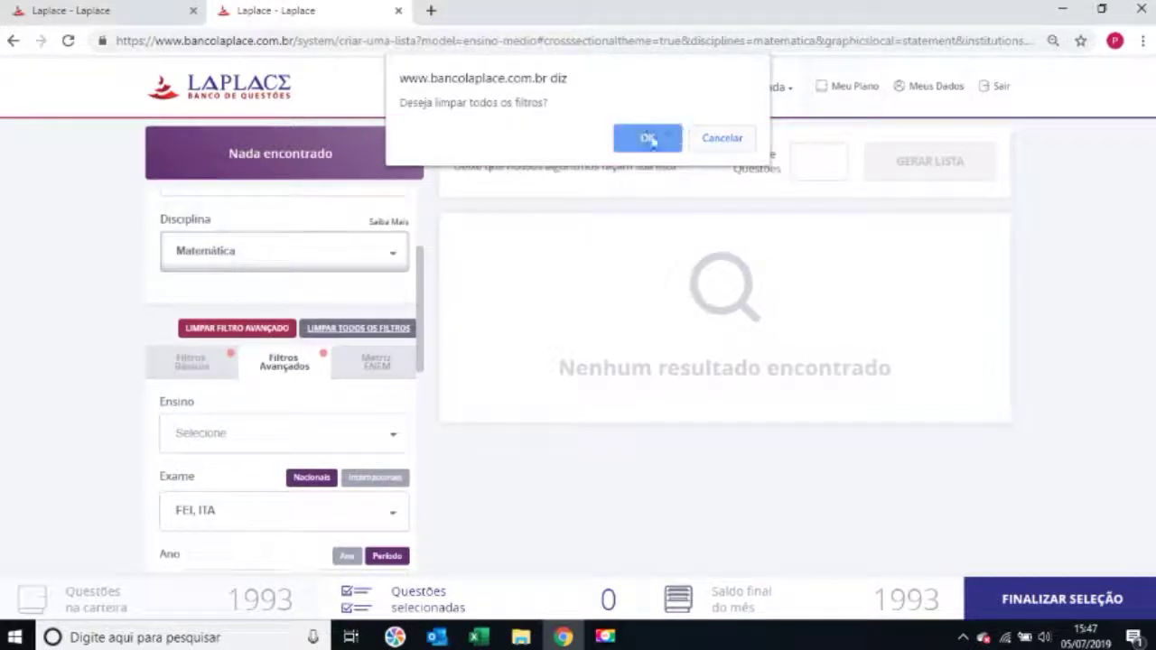
click(649, 138)
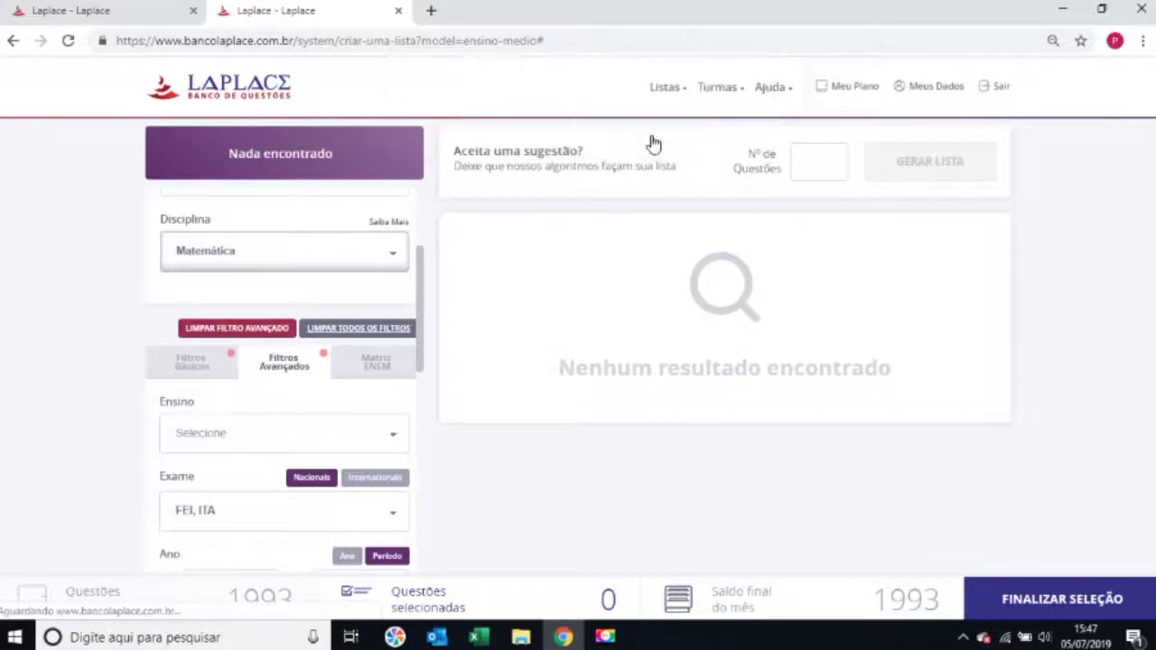
Open the Matriz ENEM filters and look through the options of Área do Conhecimento and Eixo Cognitivo without selecting any
click(368, 364)
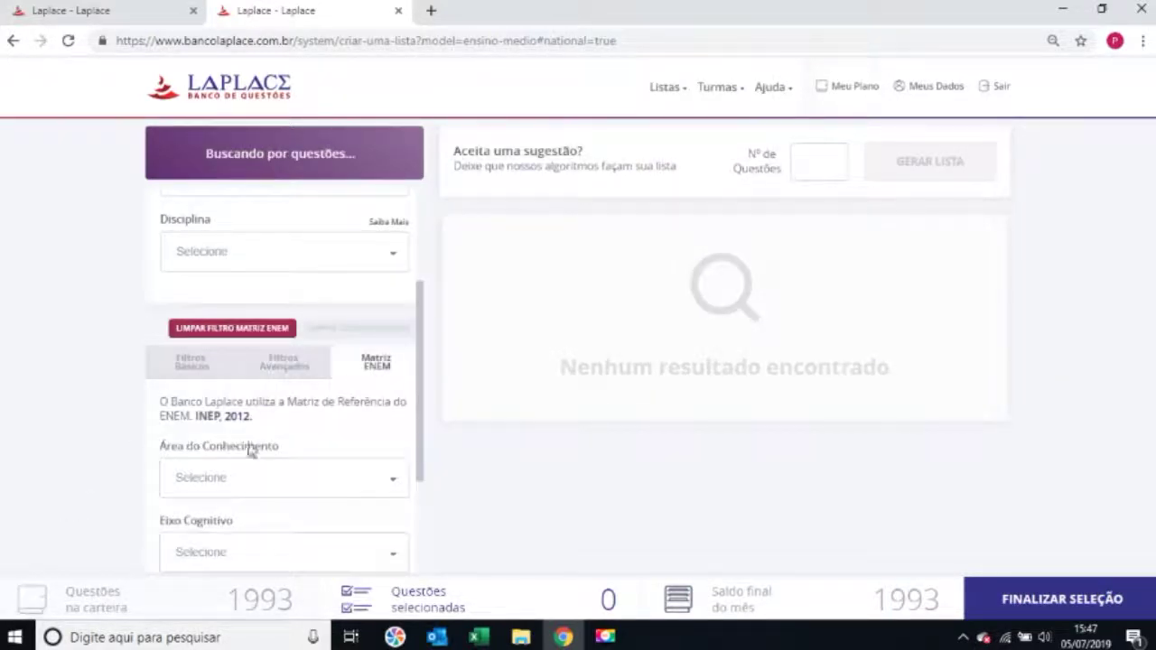
scroll(251, 451, down, 2)
scroll(315, 328, up, 4)
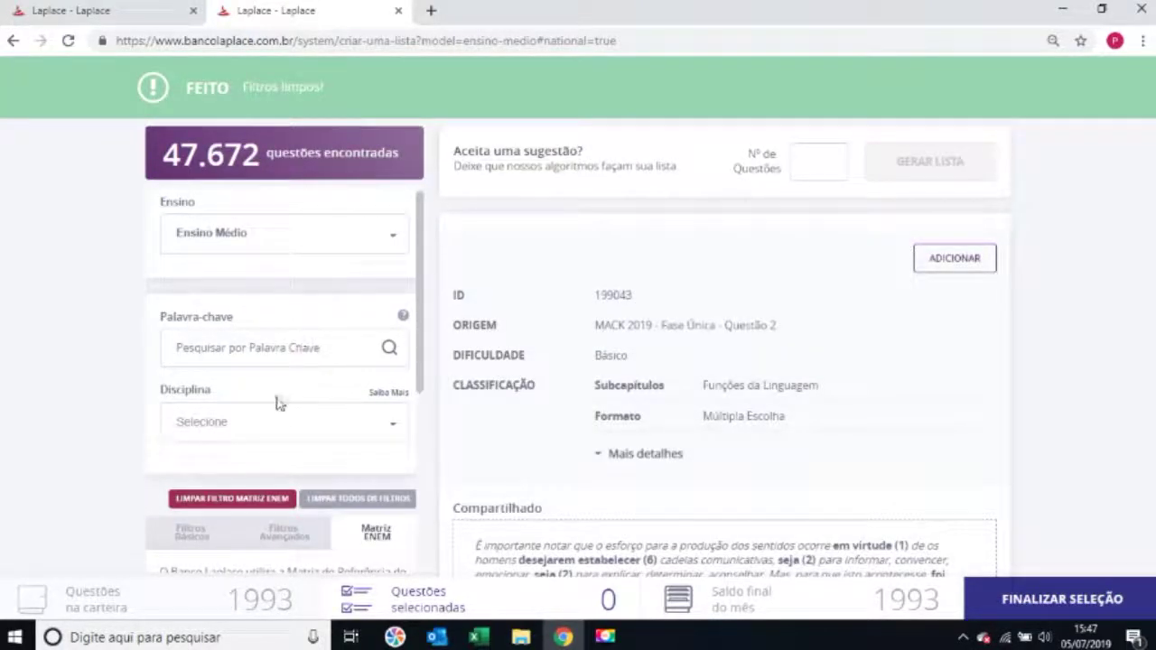
scroll(386, 487, down, 5)
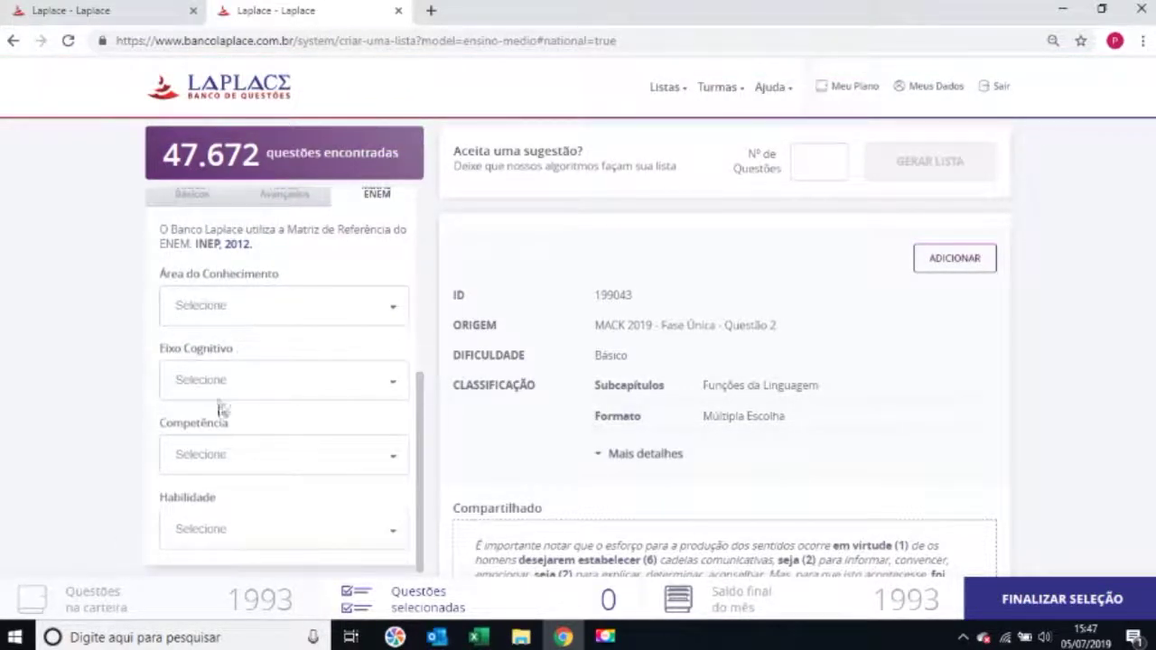
click(244, 309)
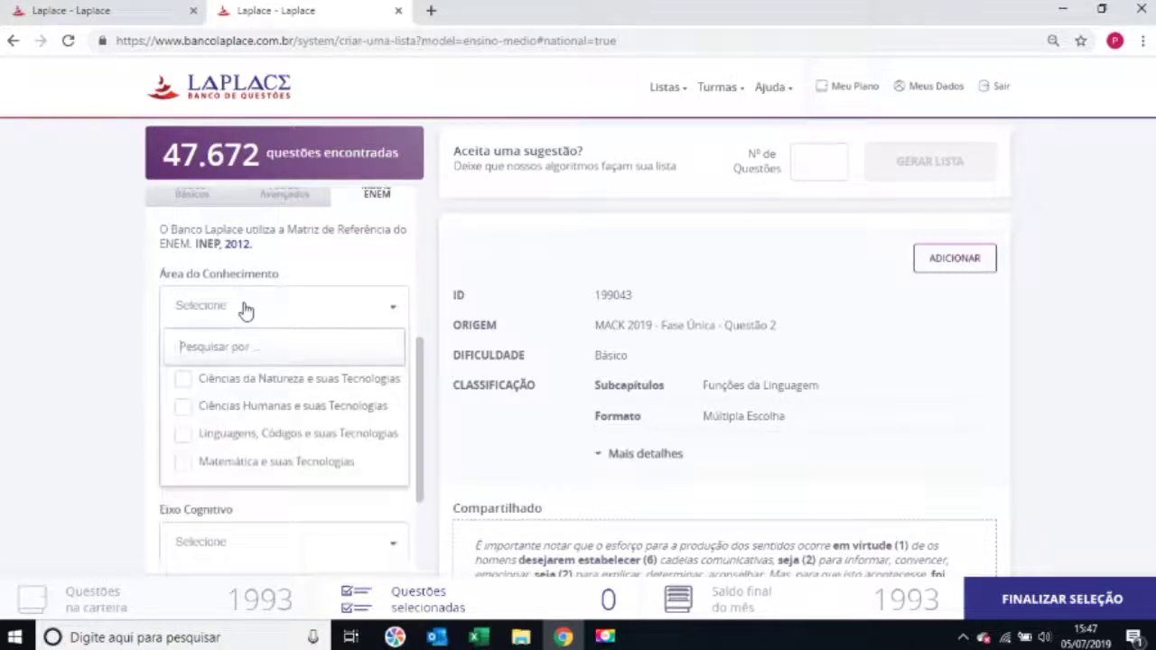
click(245, 309)
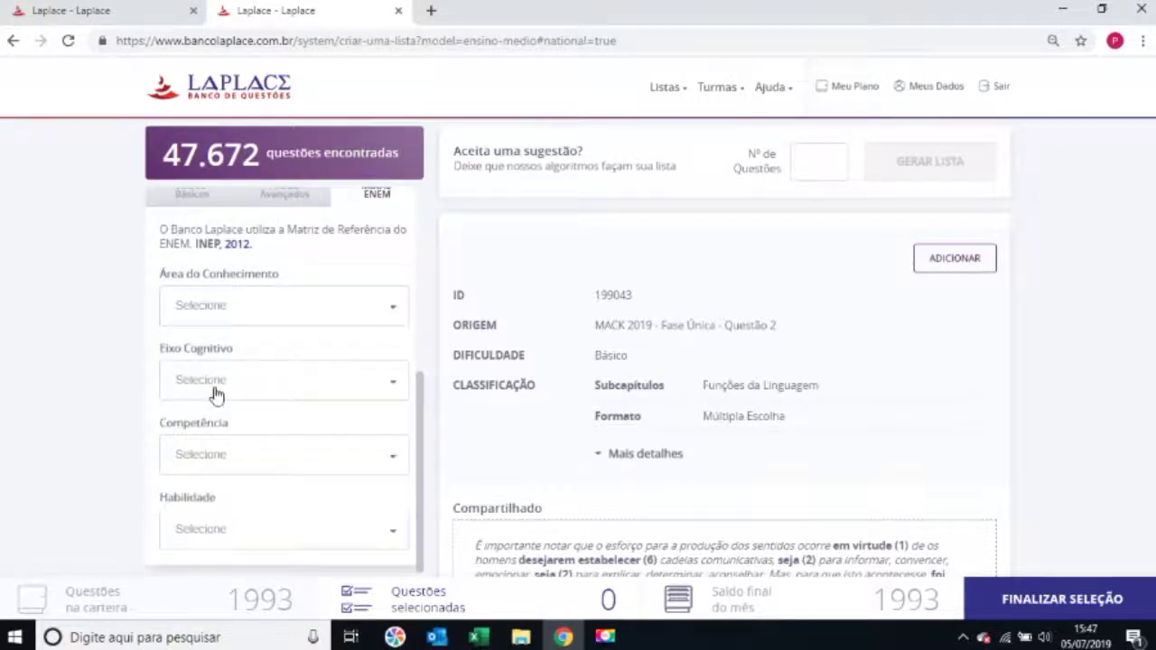
click(198, 383)
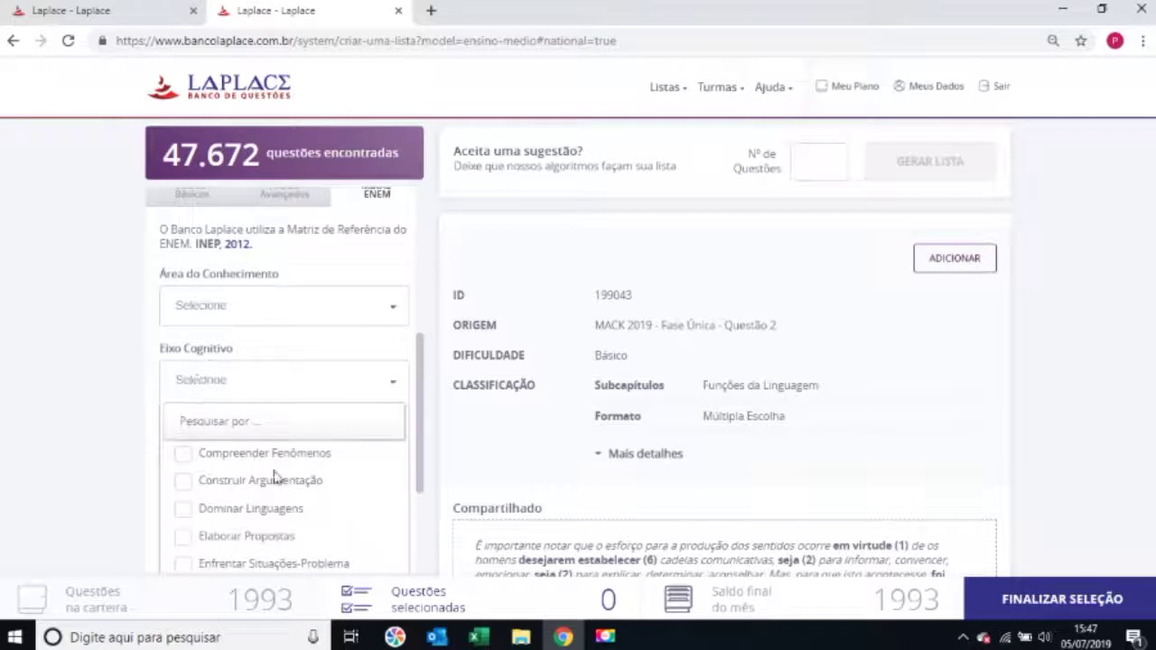
click(76, 383)
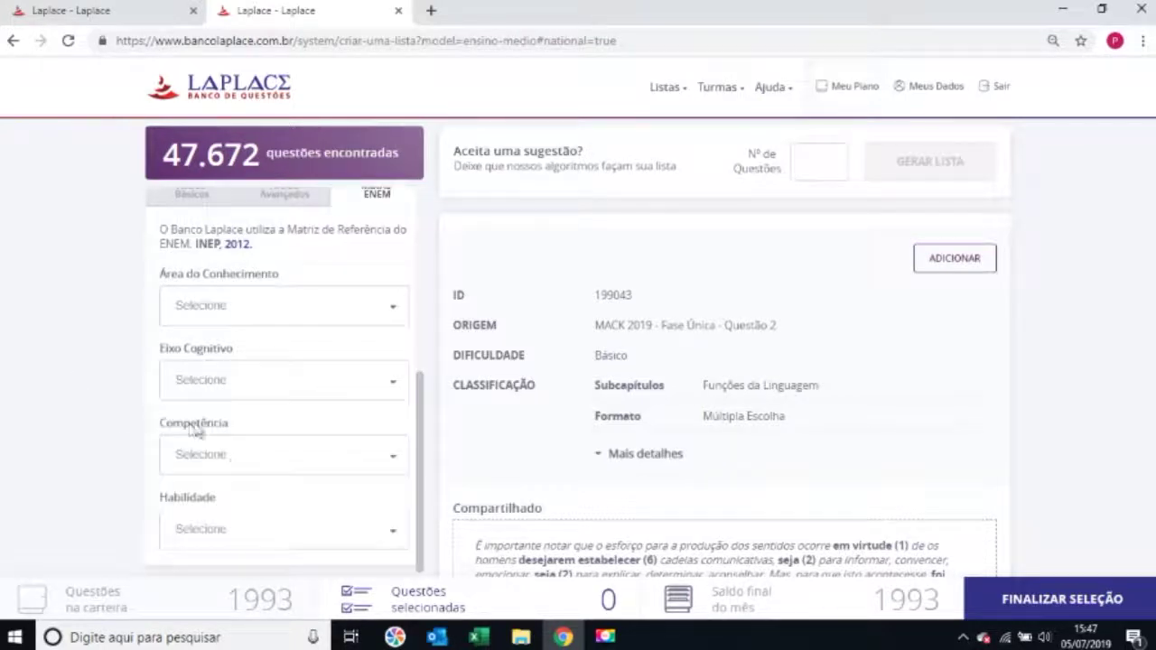
Filter the questions by Competência C1 and Habilidade H2 of the ENEM matrix
click(237, 458)
click(181, 532)
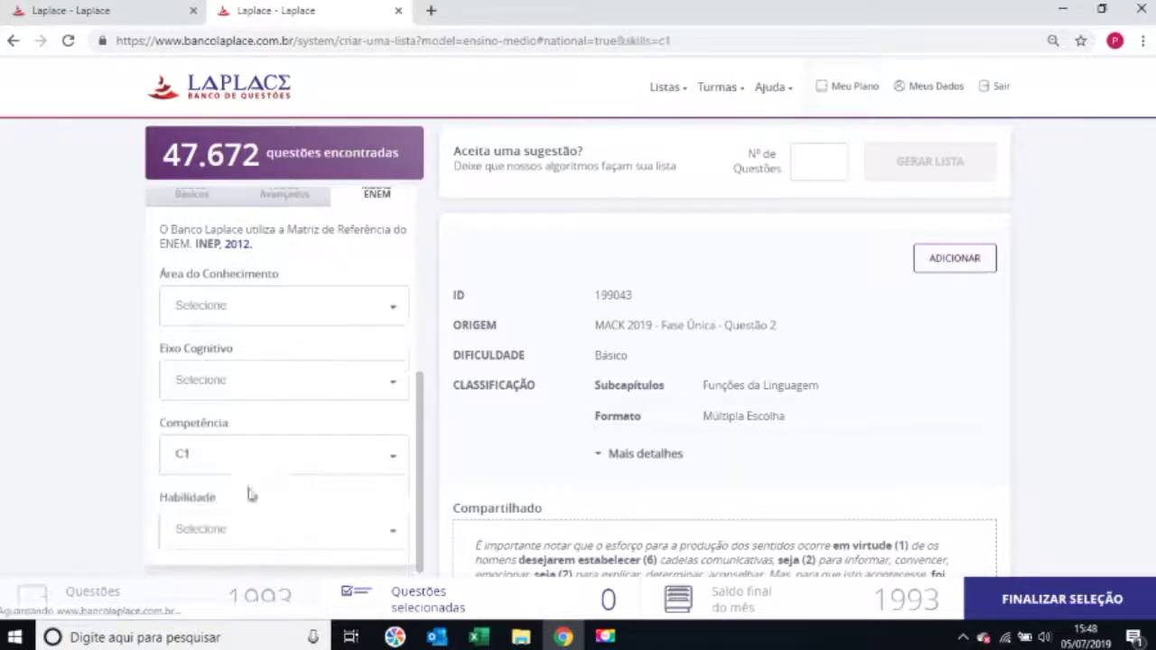
click(199, 537)
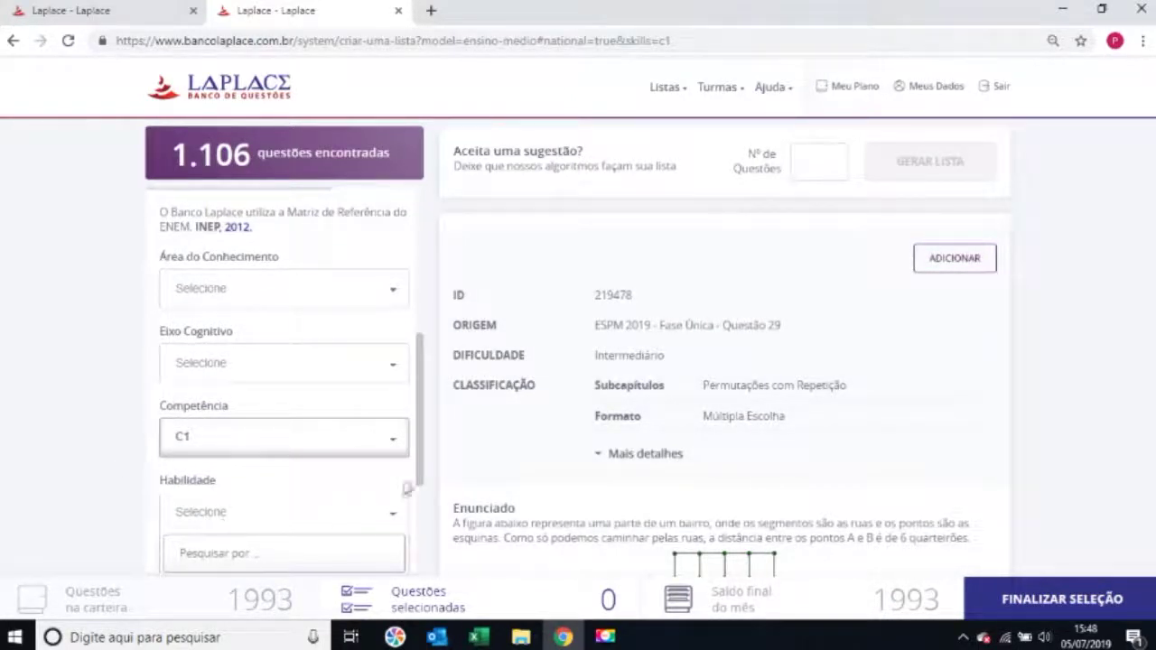
drag(418, 467, 412, 519)
scroll(413, 519, down, 1)
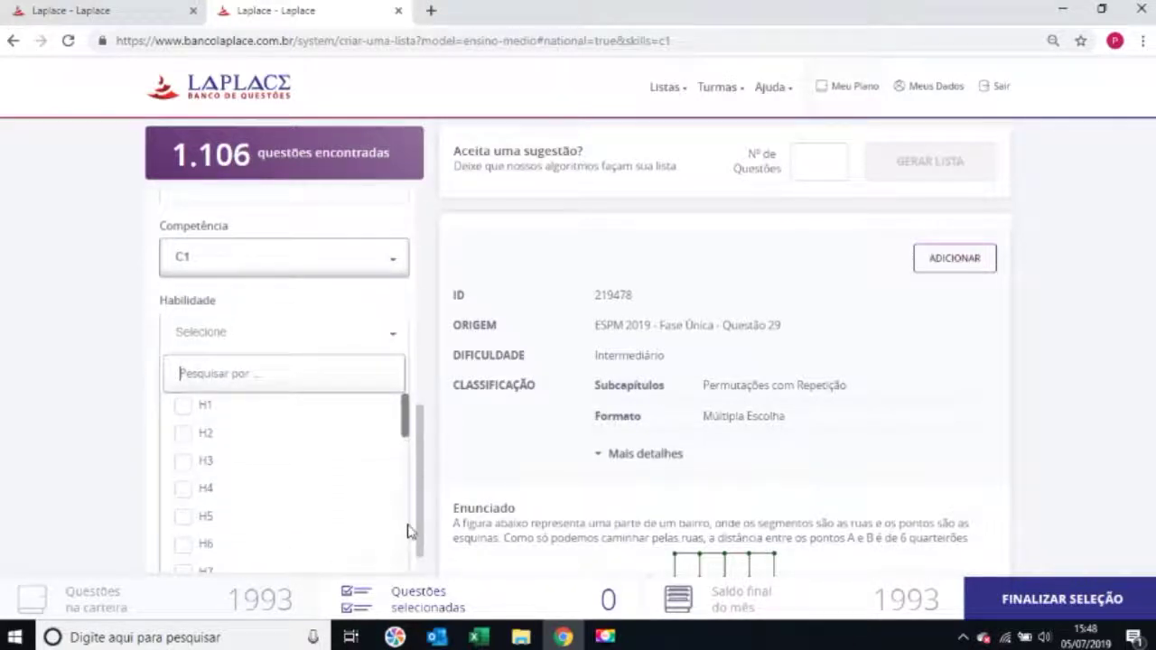
click(183, 440)
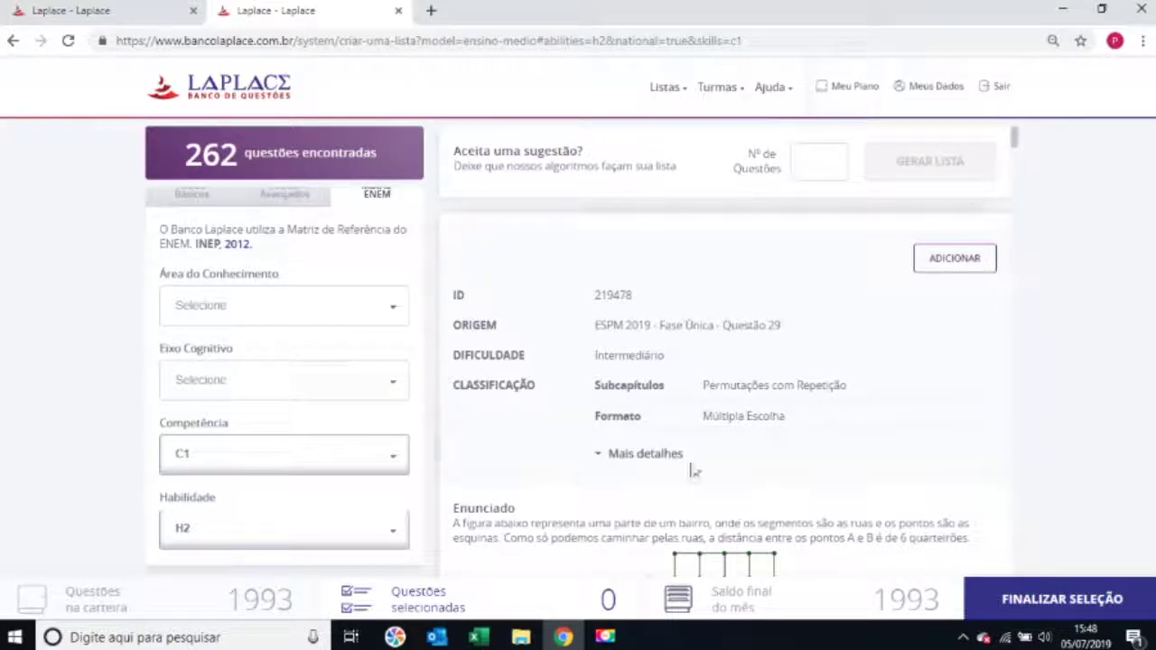
Browse the questions found for the chosen competence and ability, and review the filter settings
scroll(782, 473, down, 15)
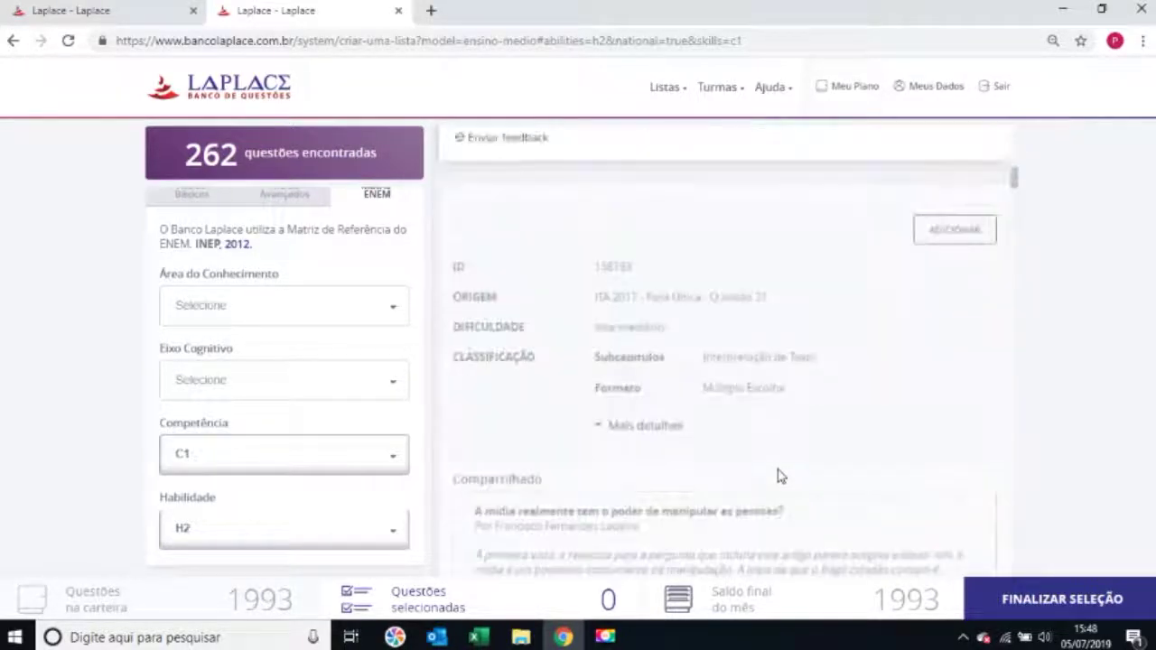
scroll(782, 476, down, 10)
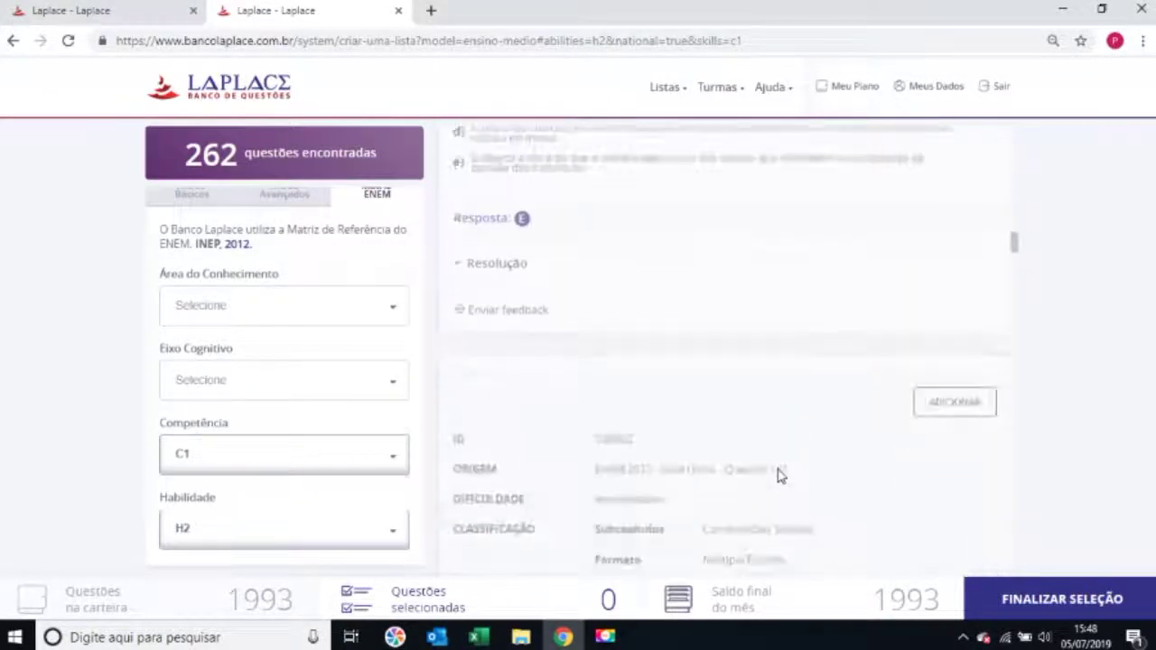
scroll(795, 451, up, 3)
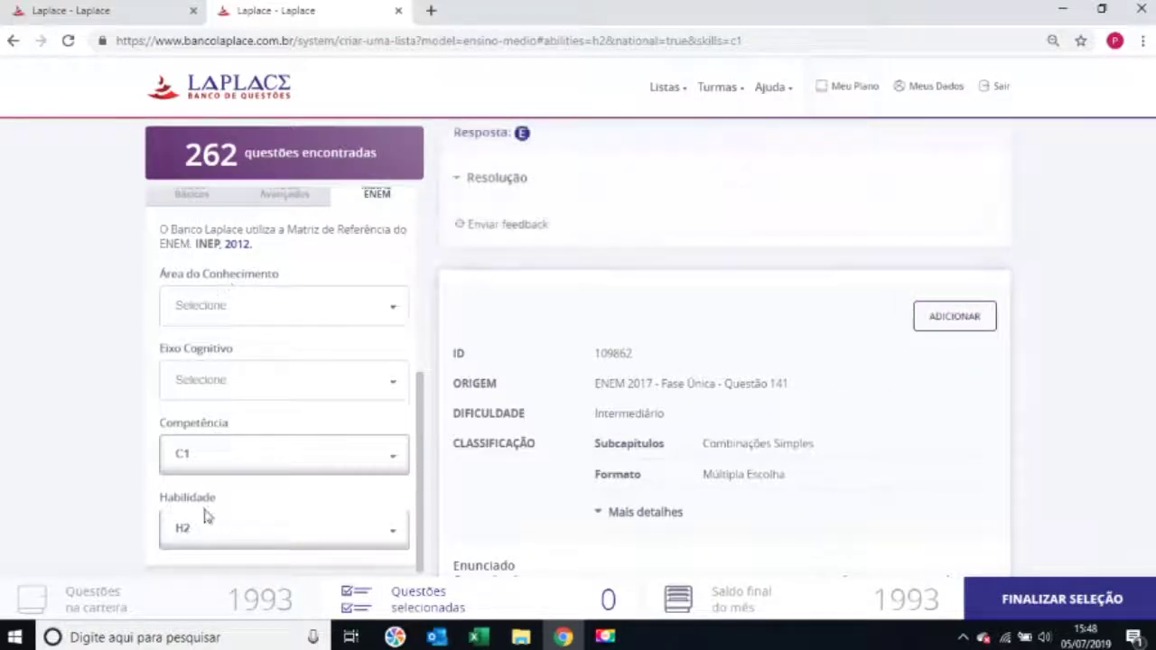
scroll(206, 515, up, 4)
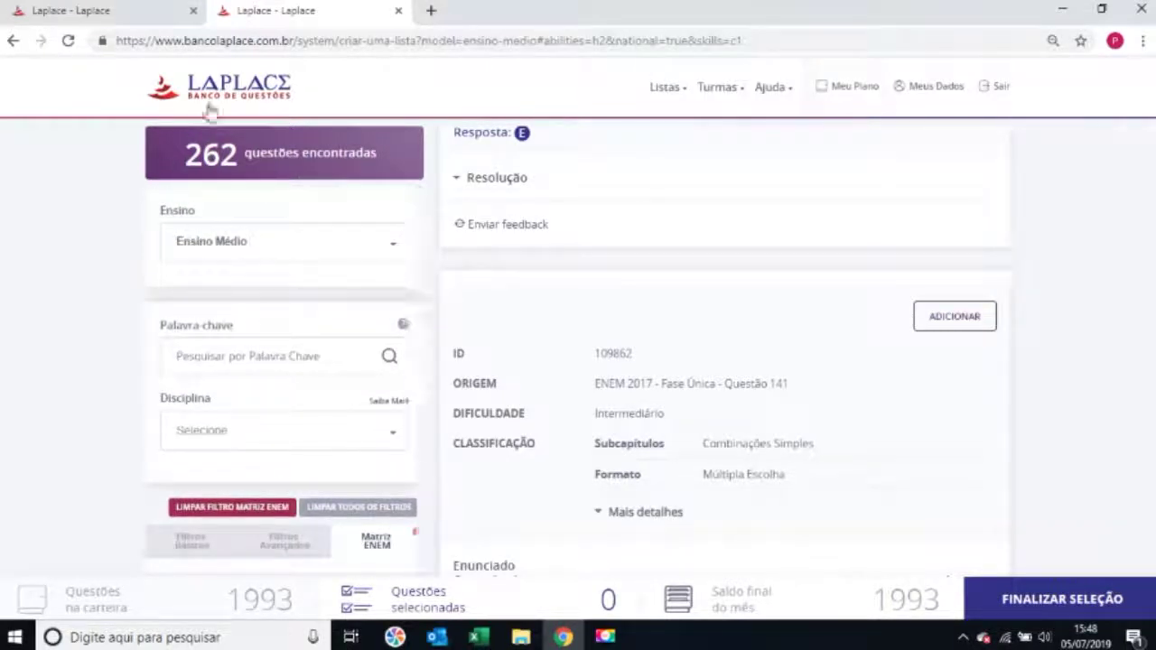
scroll(313, 455, down, 4)
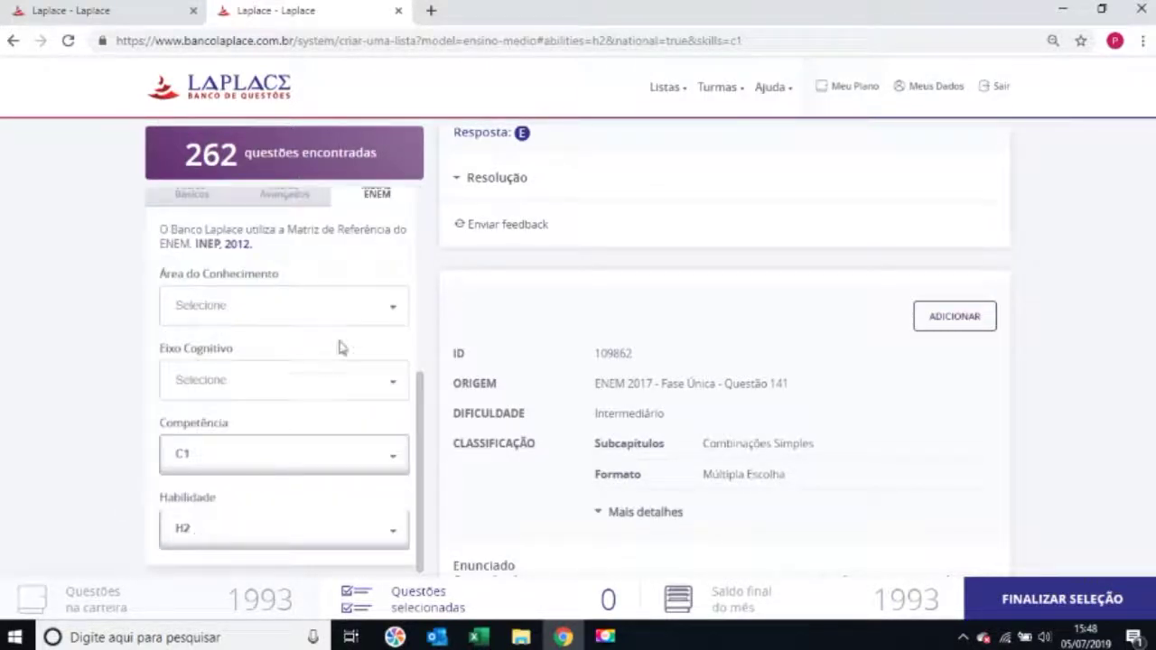
scroll(240, 441, up, 4)
scroll(253, 460, down, 4)
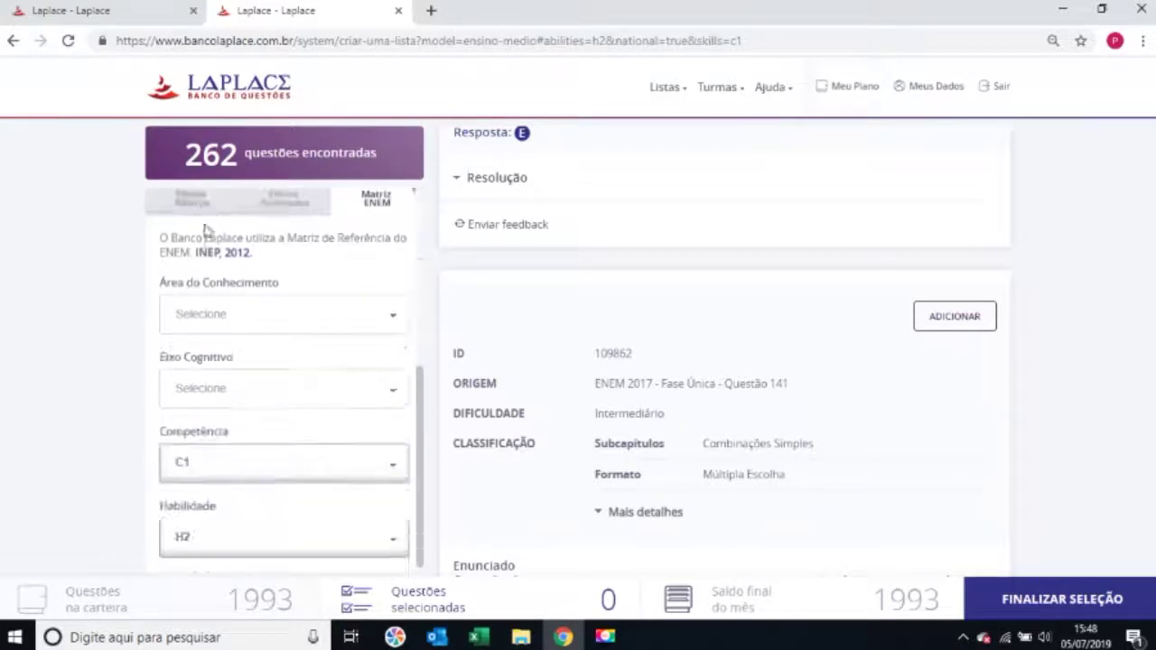
Set Formato to Múltipla Escolha in the basic filters, in addition to the ENEM matrix filters
scroll(208, 235, up, 1)
click(184, 298)
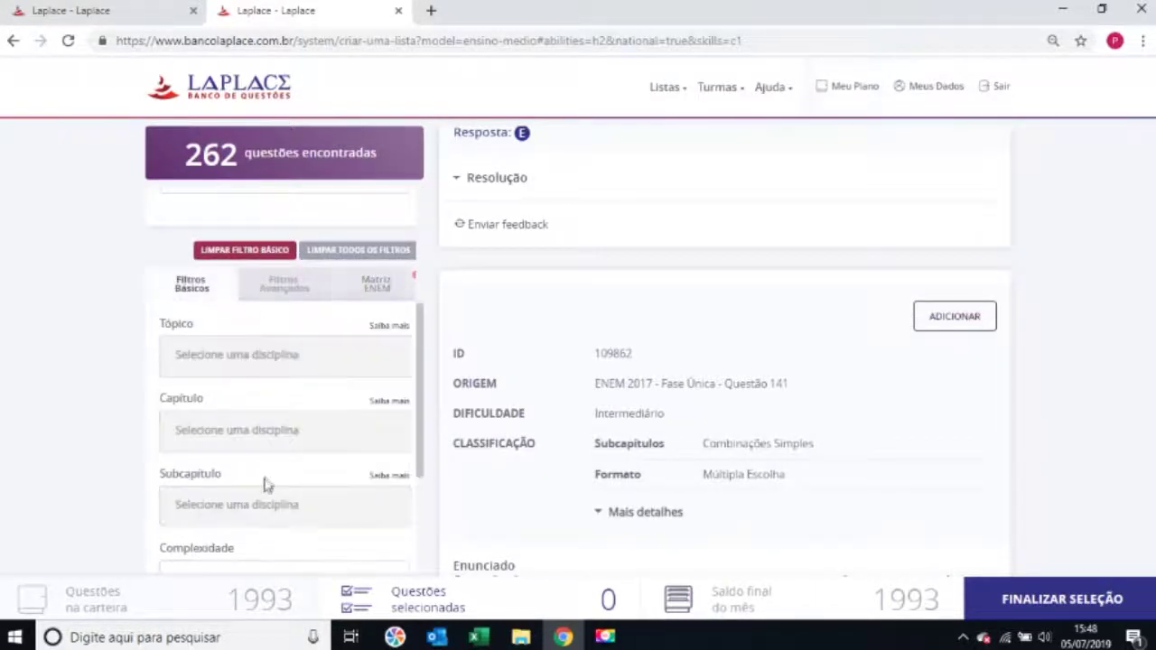
scroll(266, 483, down, 2)
scroll(185, 447, down, 1)
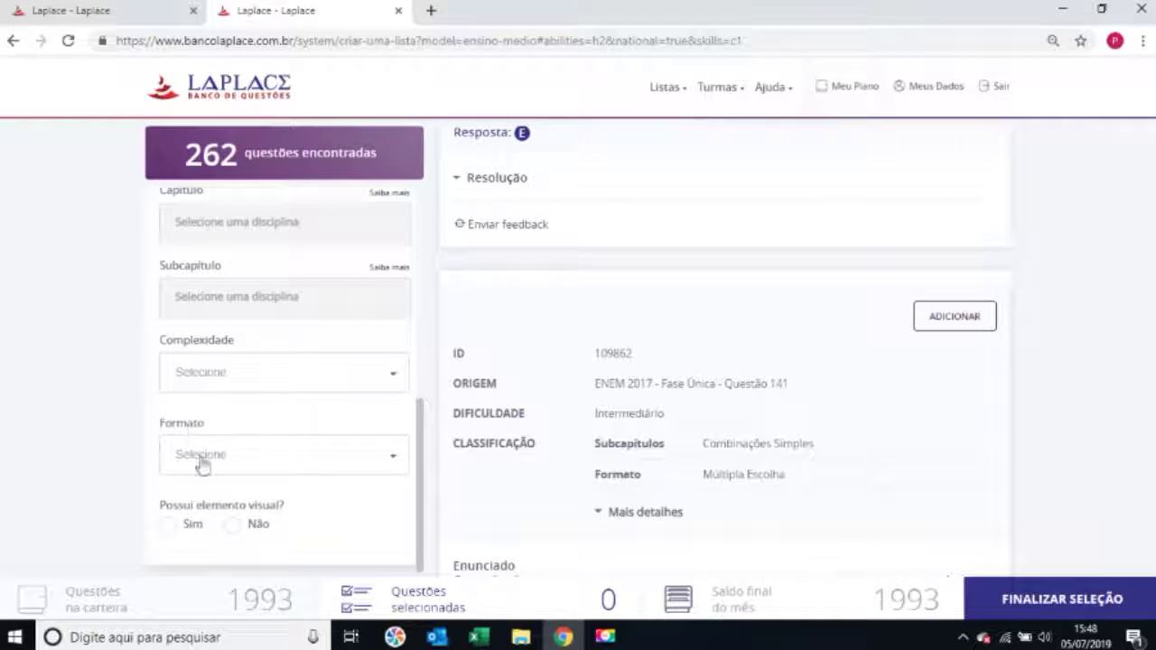
click(203, 460)
scroll(216, 506, down, 1)
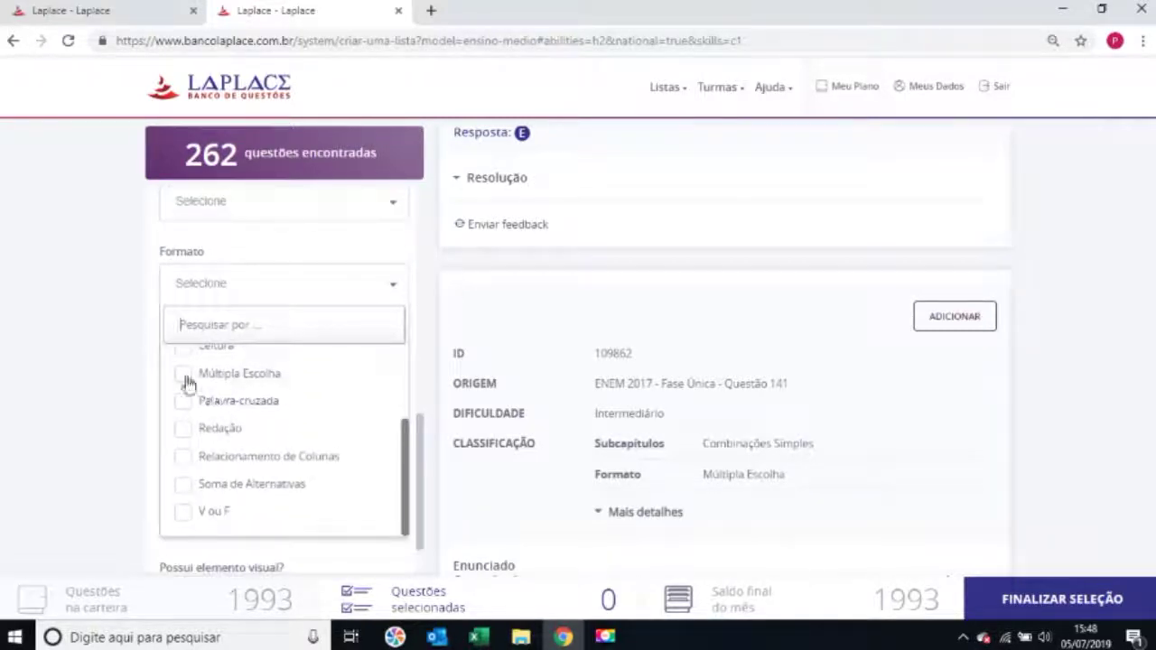
click(183, 373)
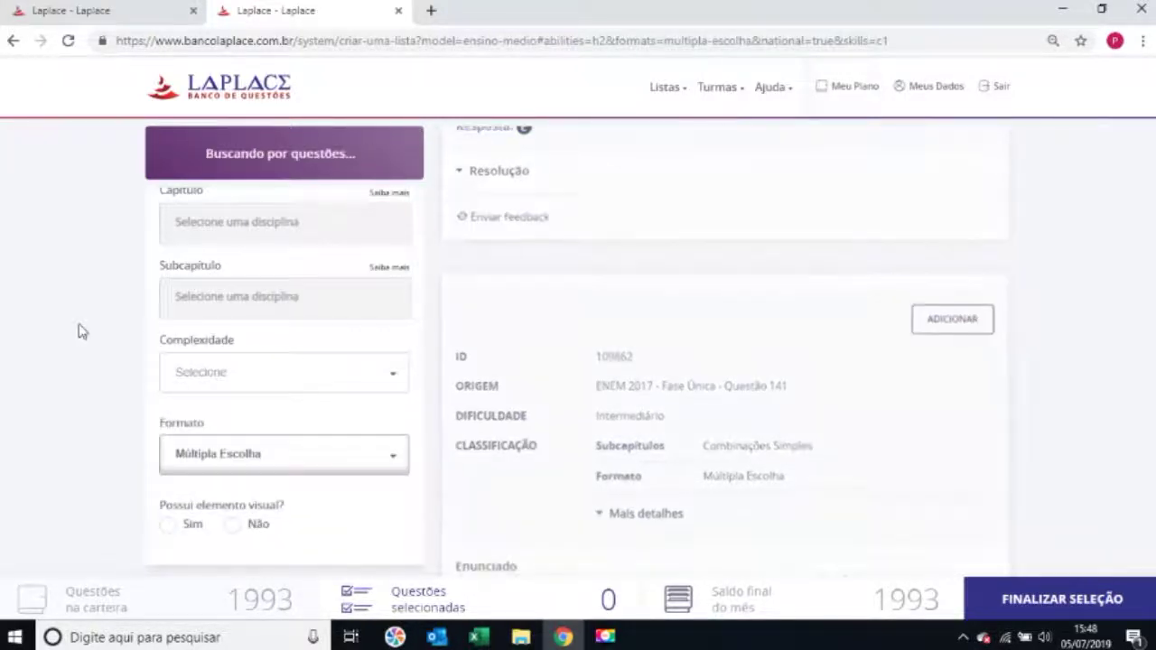